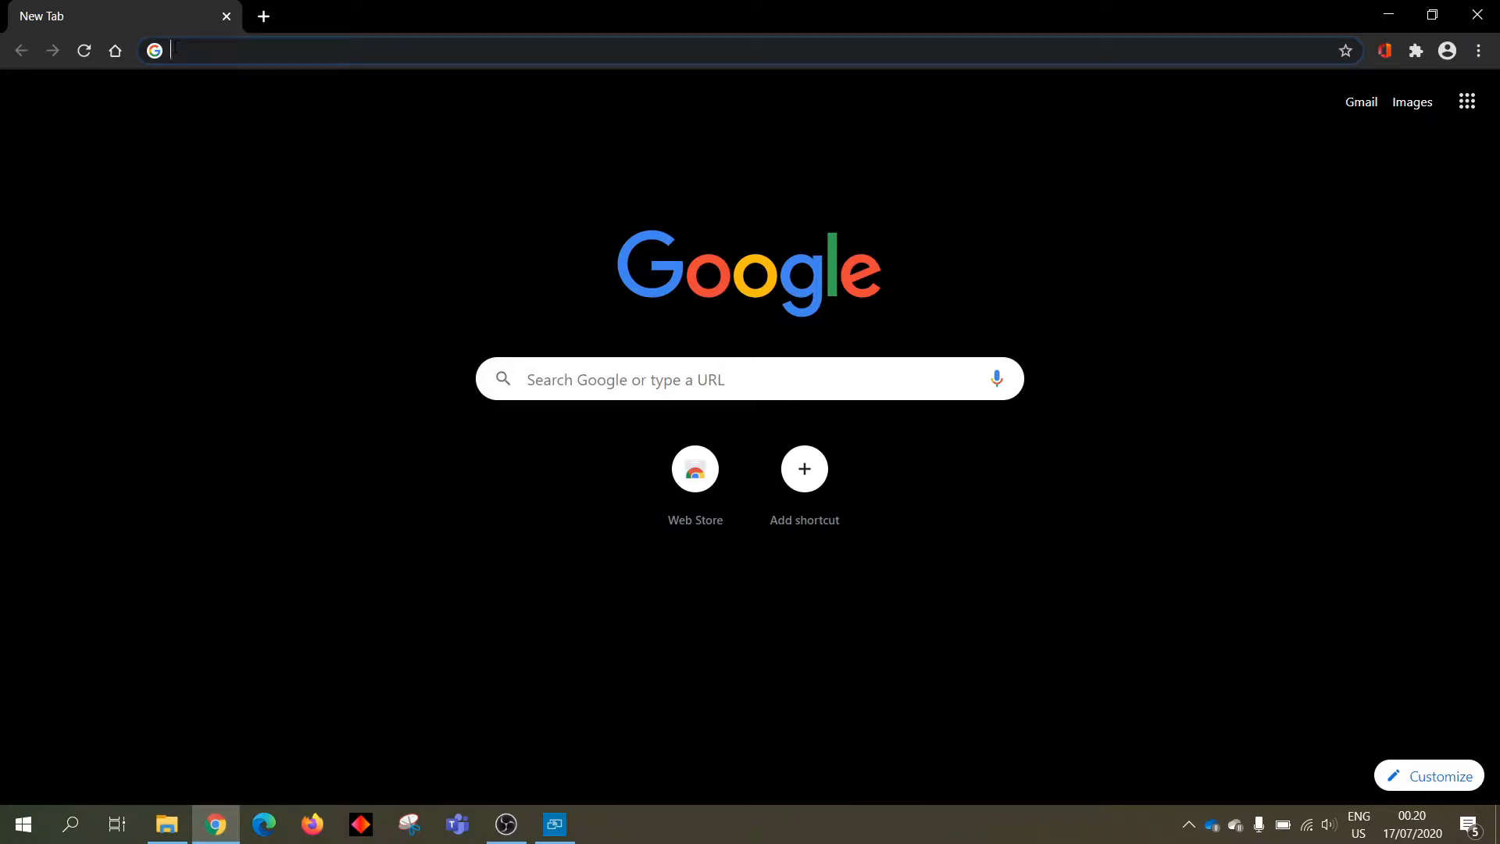
Enter classroom.google.com in the new tab's address bar
type("cl")
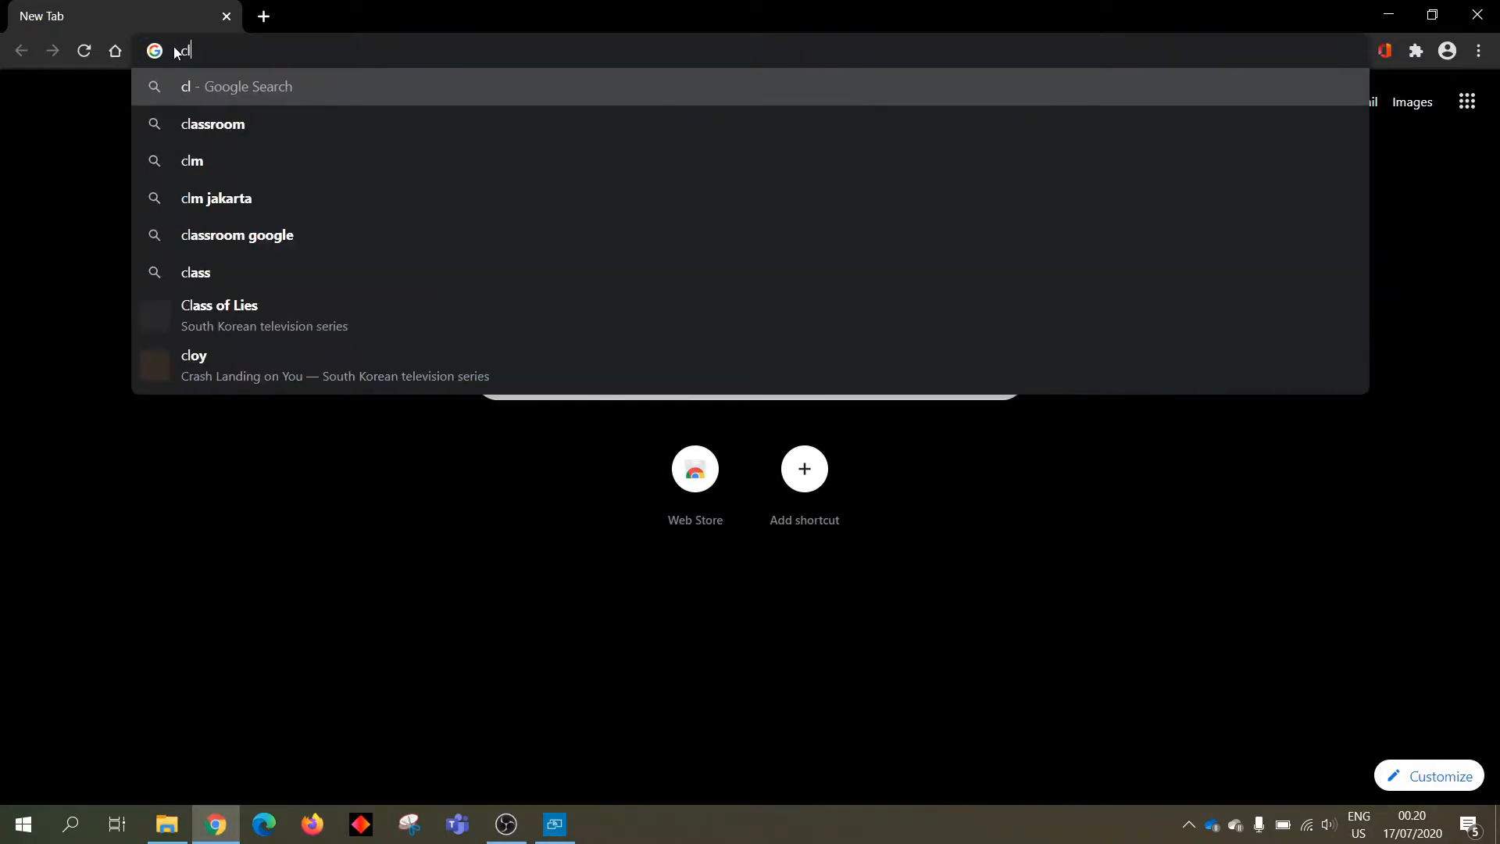
type("assroom")
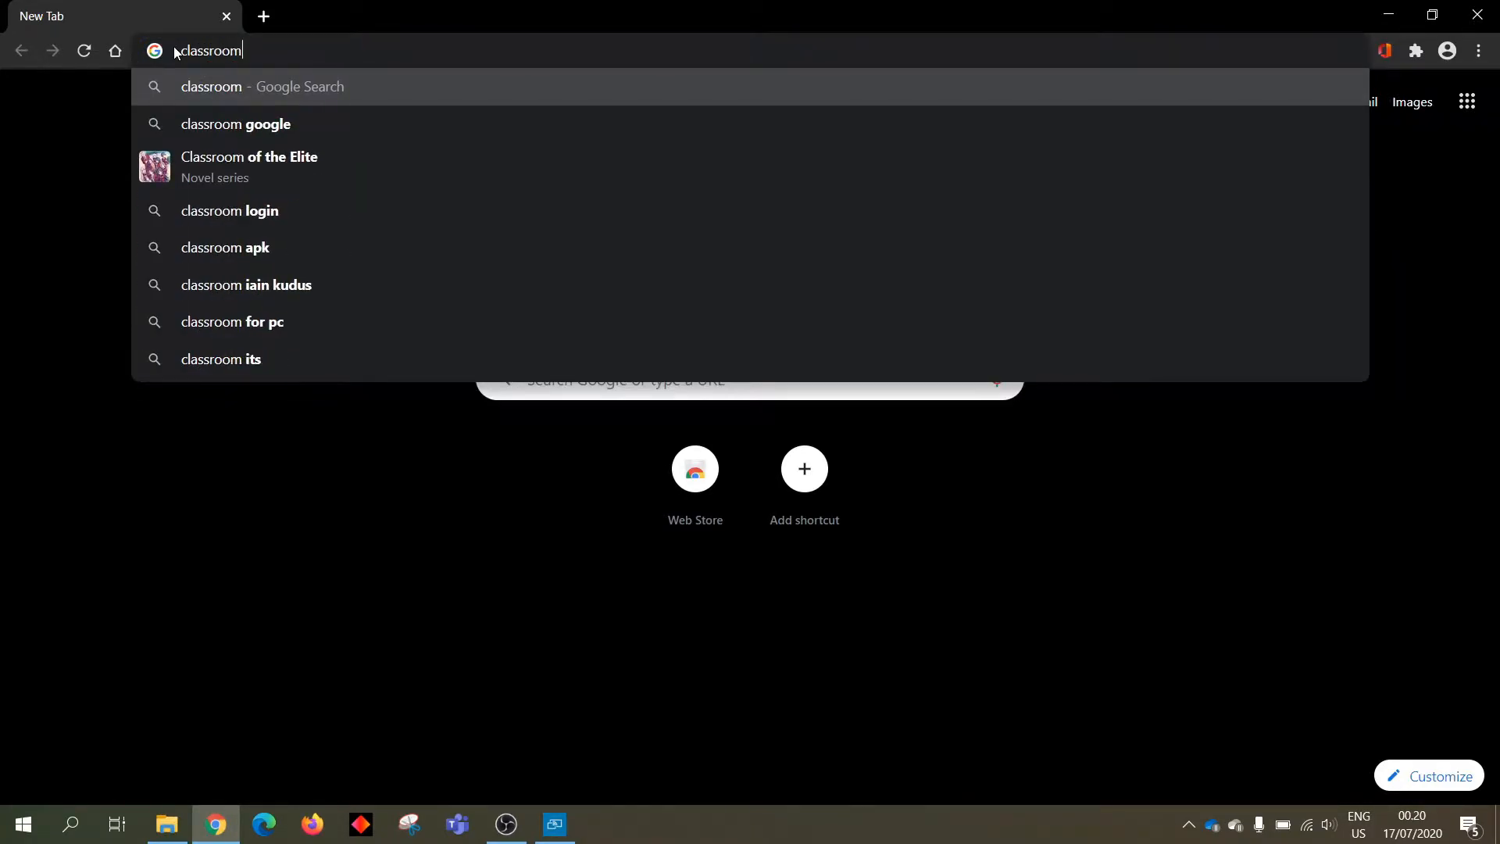
type(".google.com")
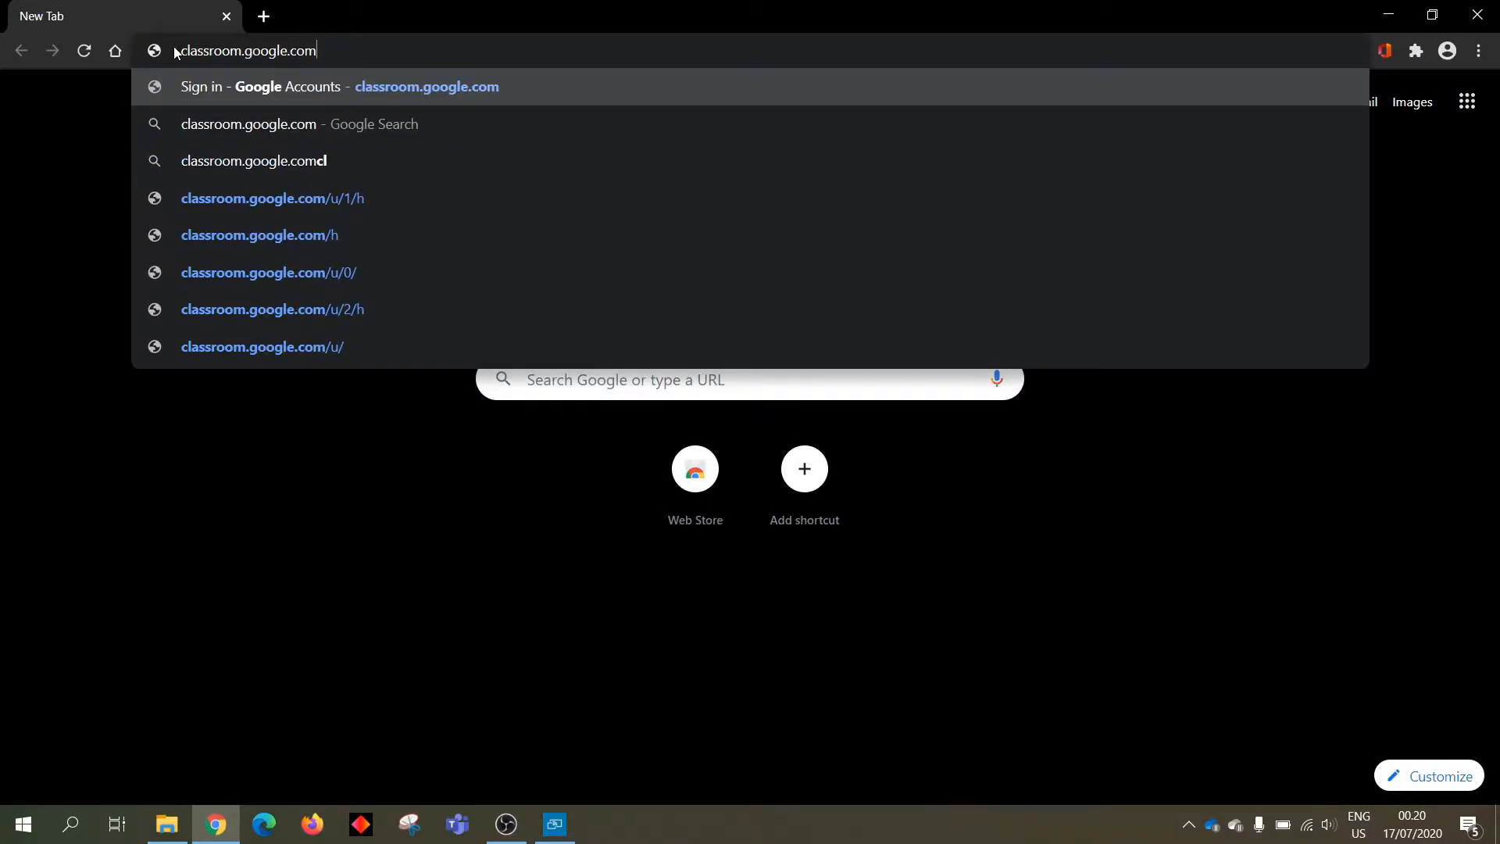
Load classroom.google.com and choose Google Classroom from the Sign in menu
key("Return")
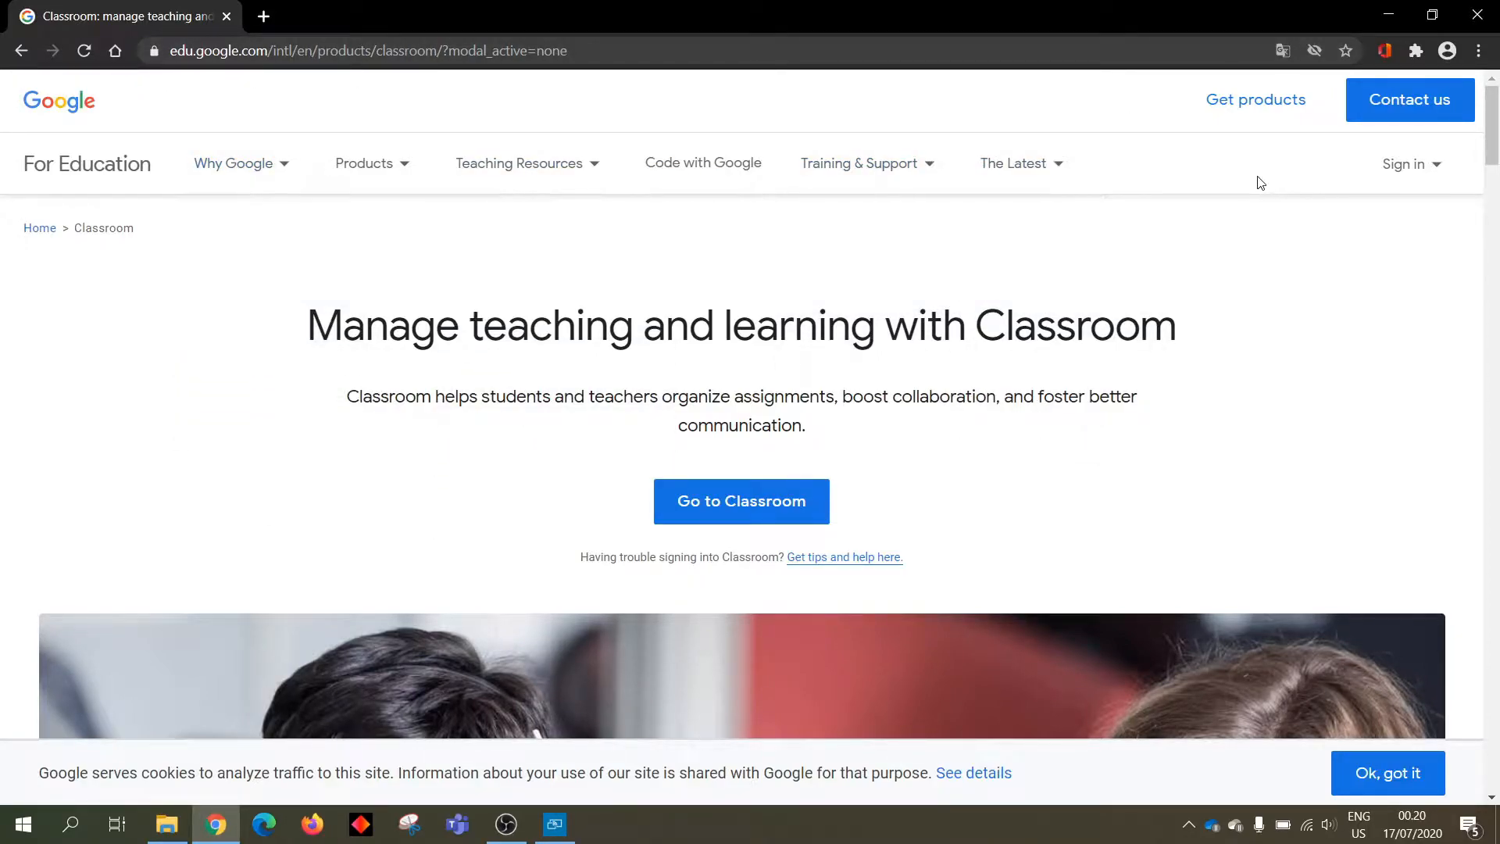
mouse_move(383, 164)
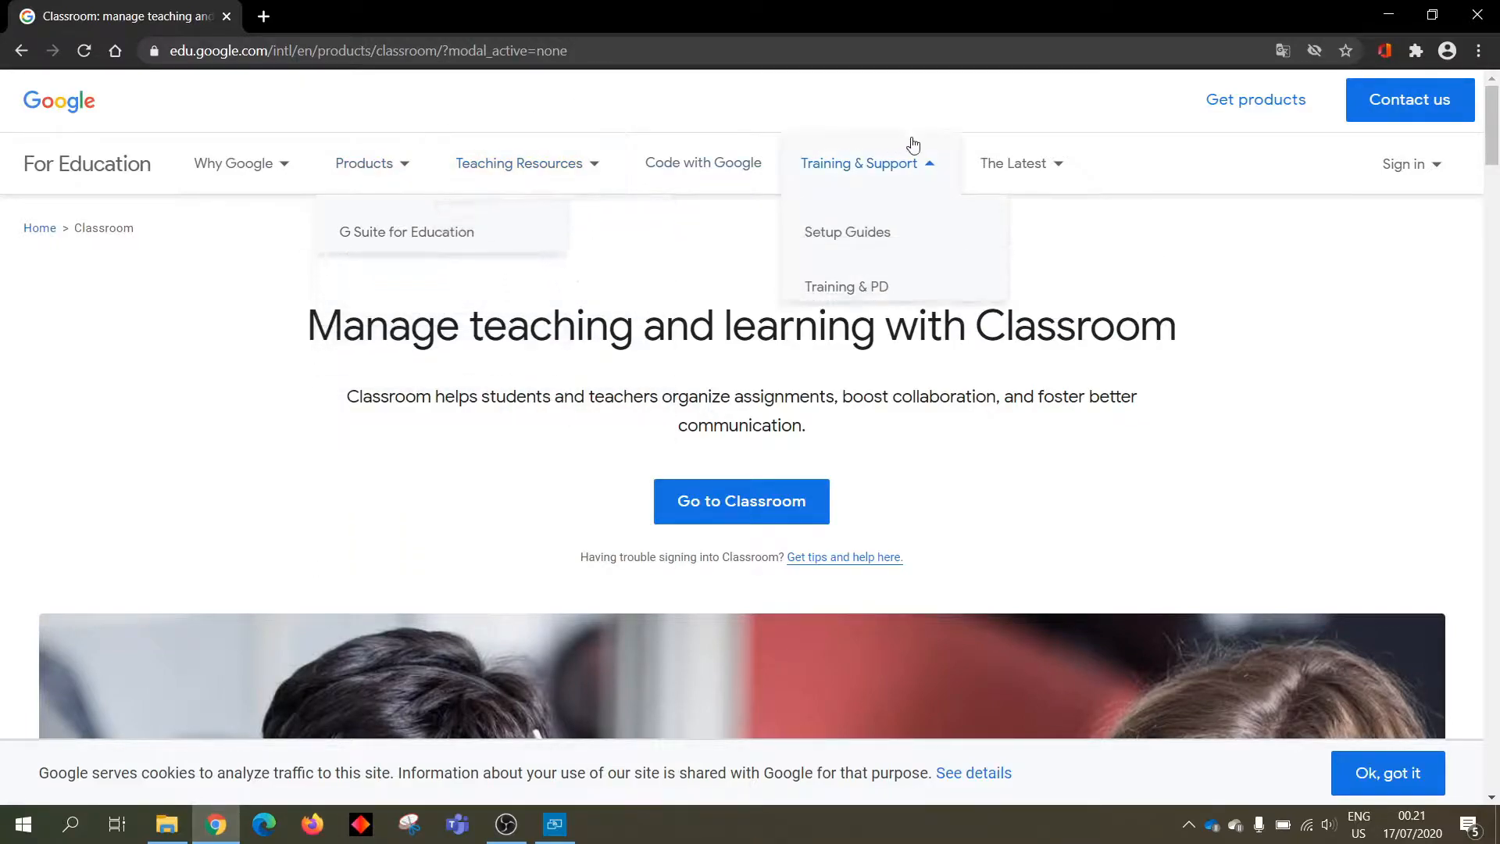
mouse_move(1421, 164)
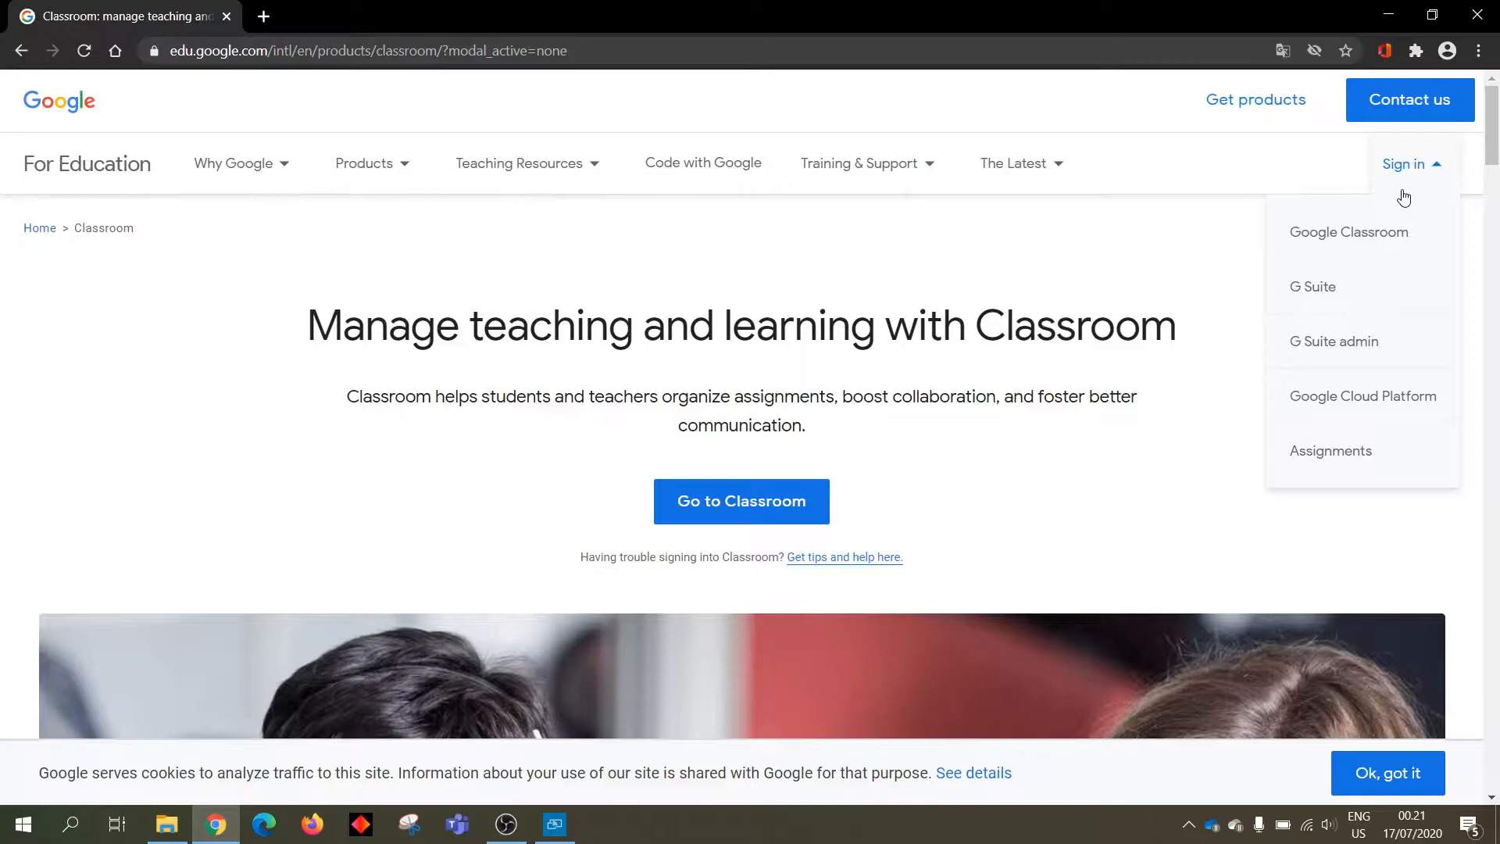
left_click(1374, 241)
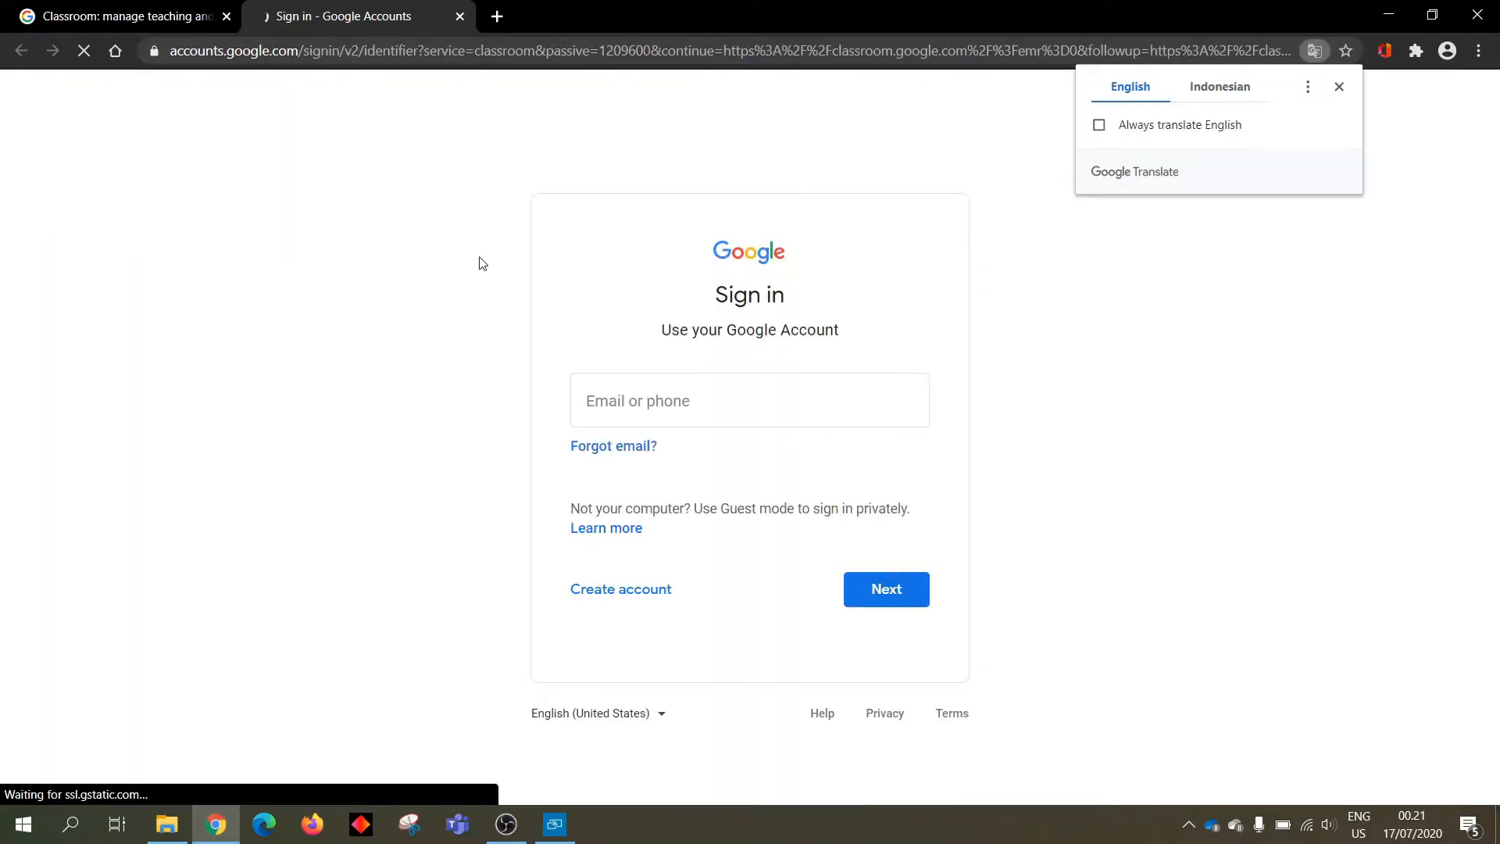
Sign in with the teacher's Google account email and password
left_click(646, 388)
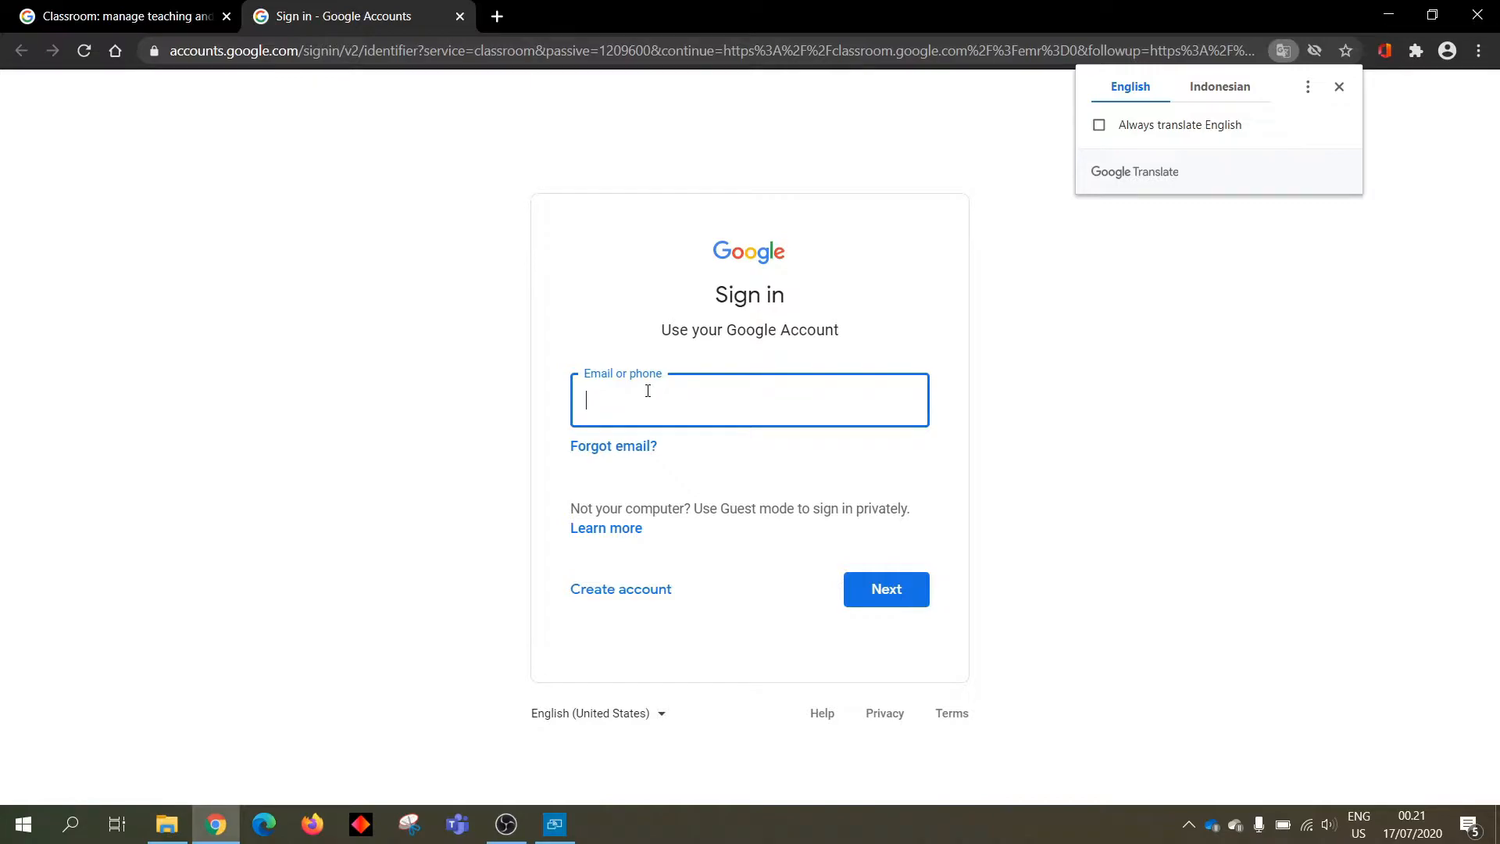
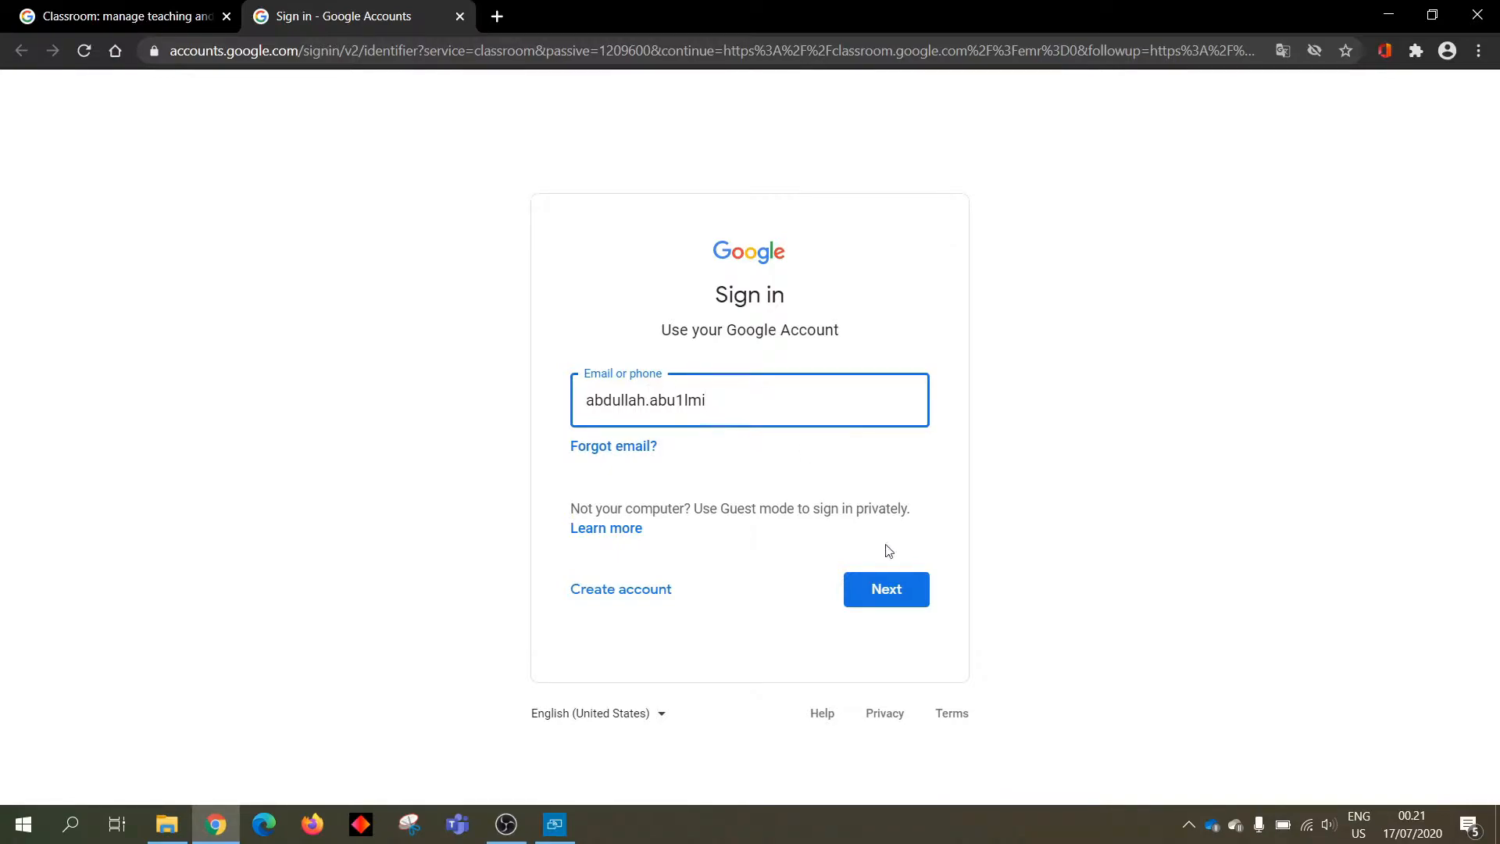
left_click(886, 589)
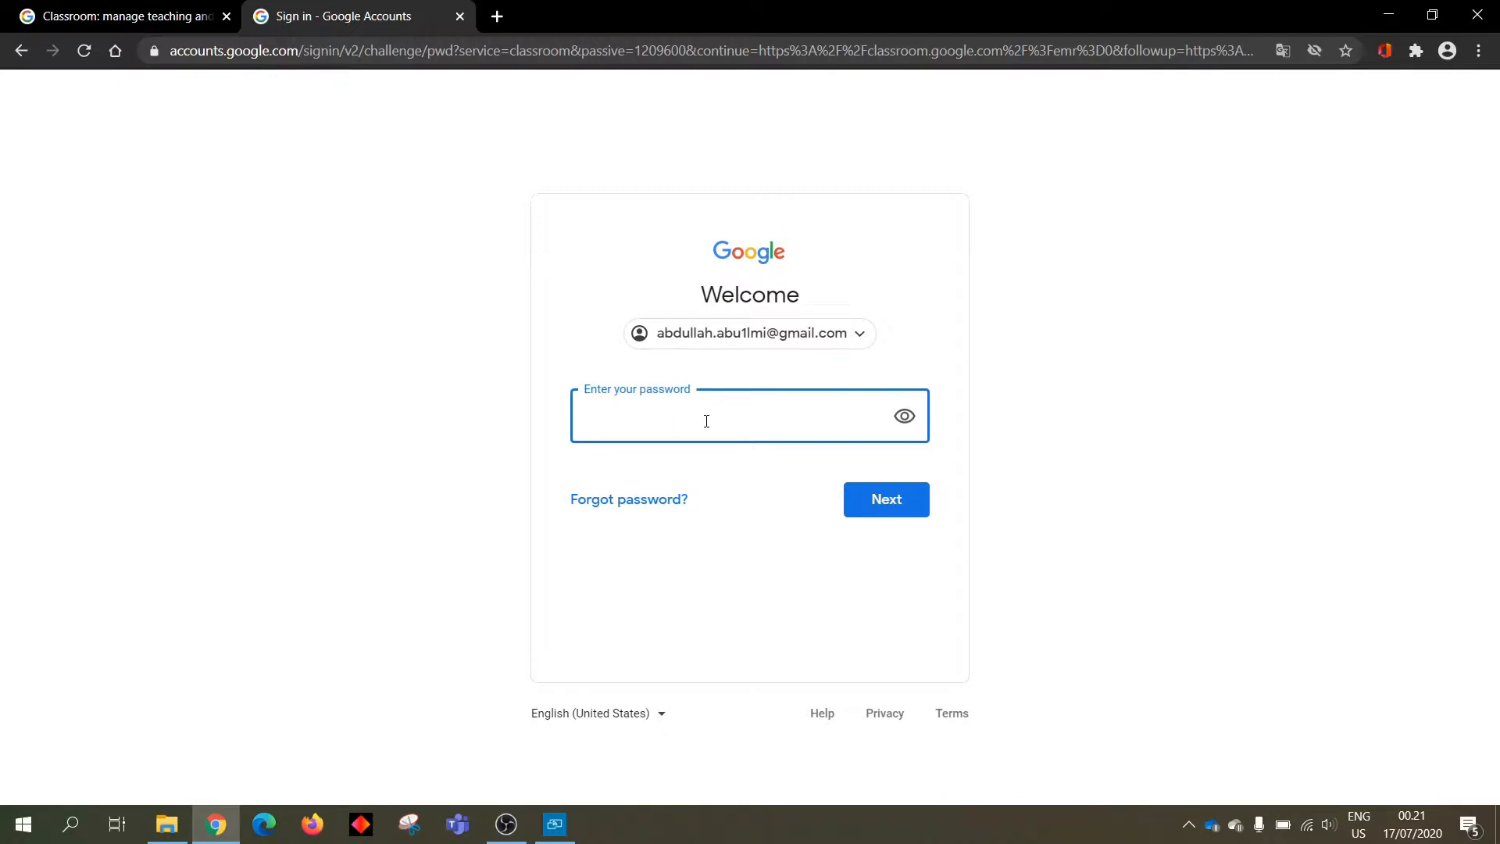
type("••")
left_click(873, 498)
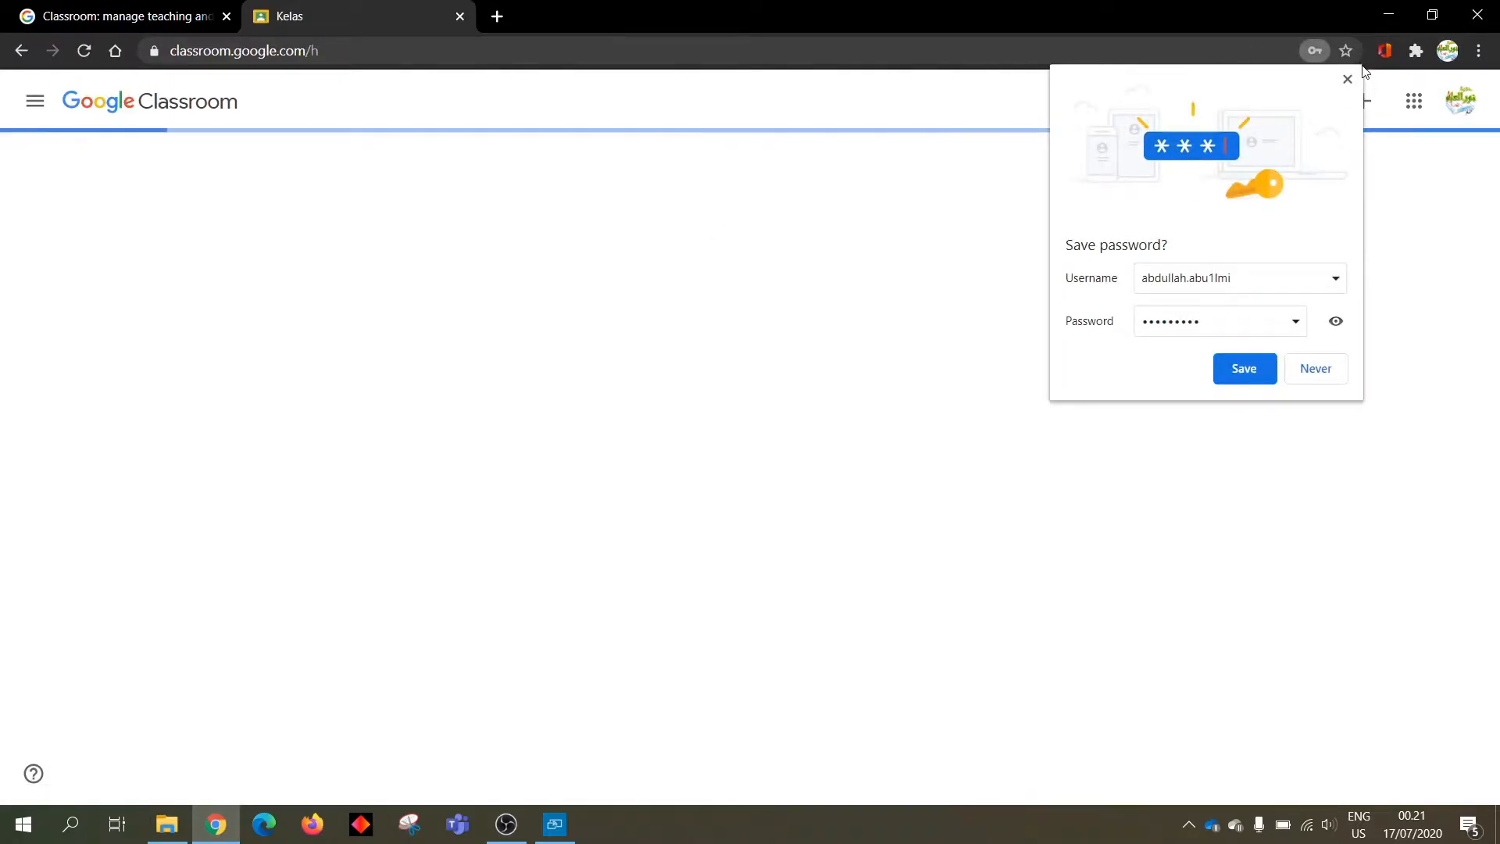
Dismiss the save-password prompt and bring up the create-or-join class options
left_click(1347, 79)
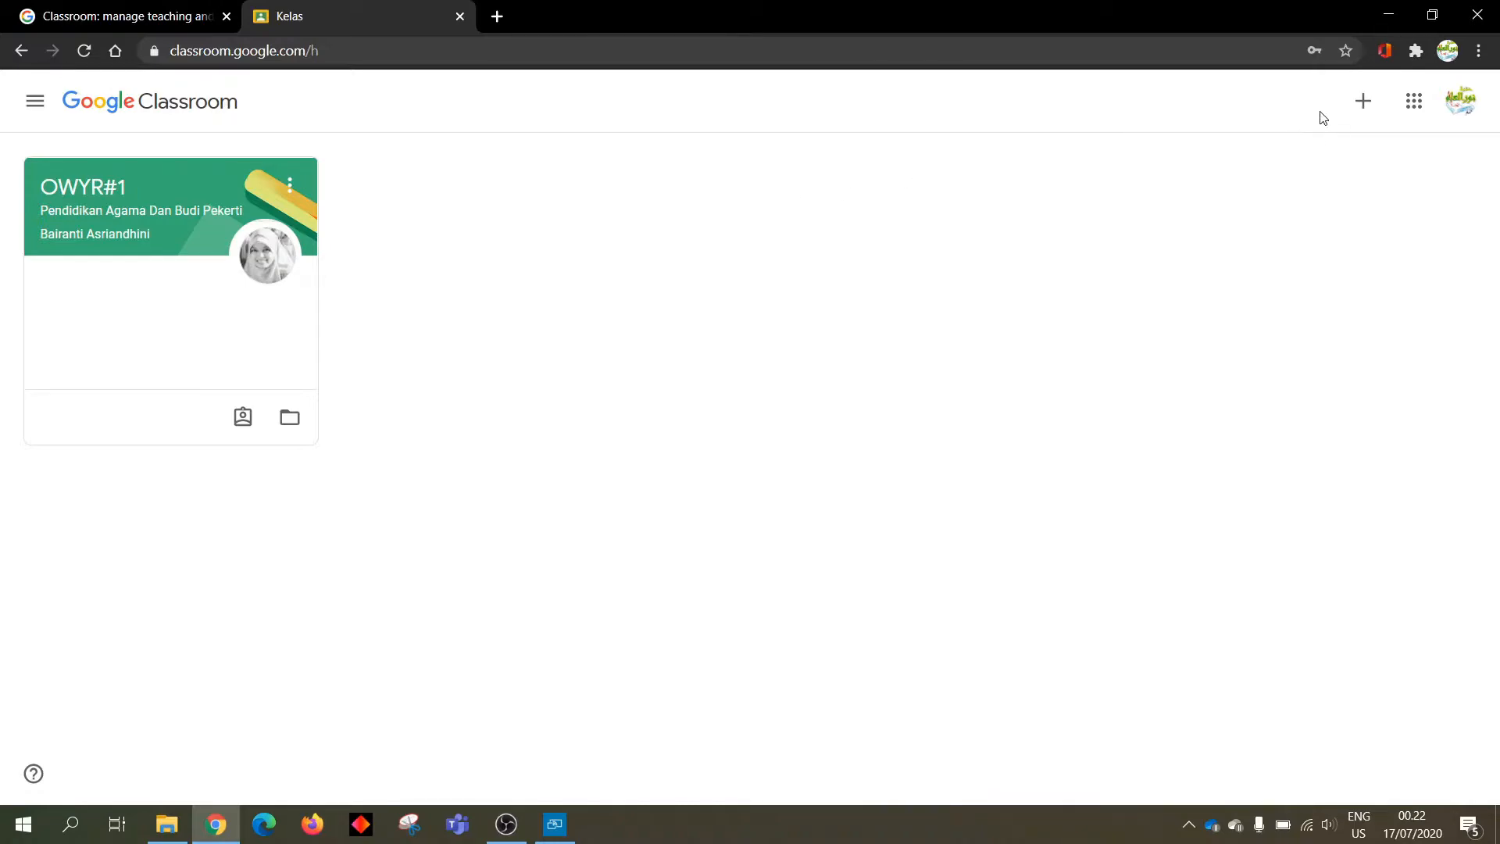
left_click(1366, 102)
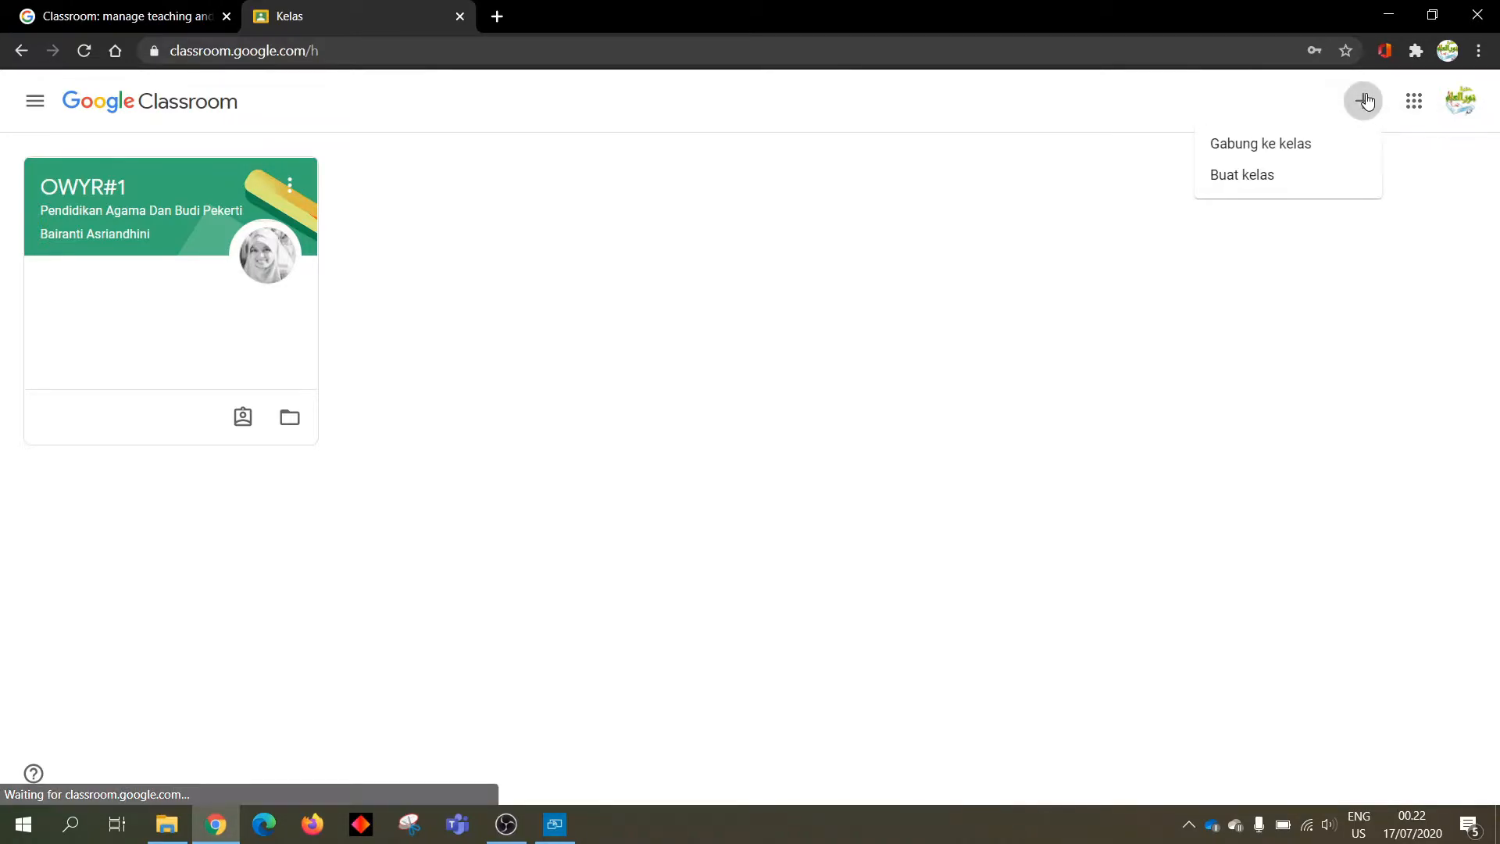
Start a new class and accept the personal-account usage notice
left_click(1290, 179)
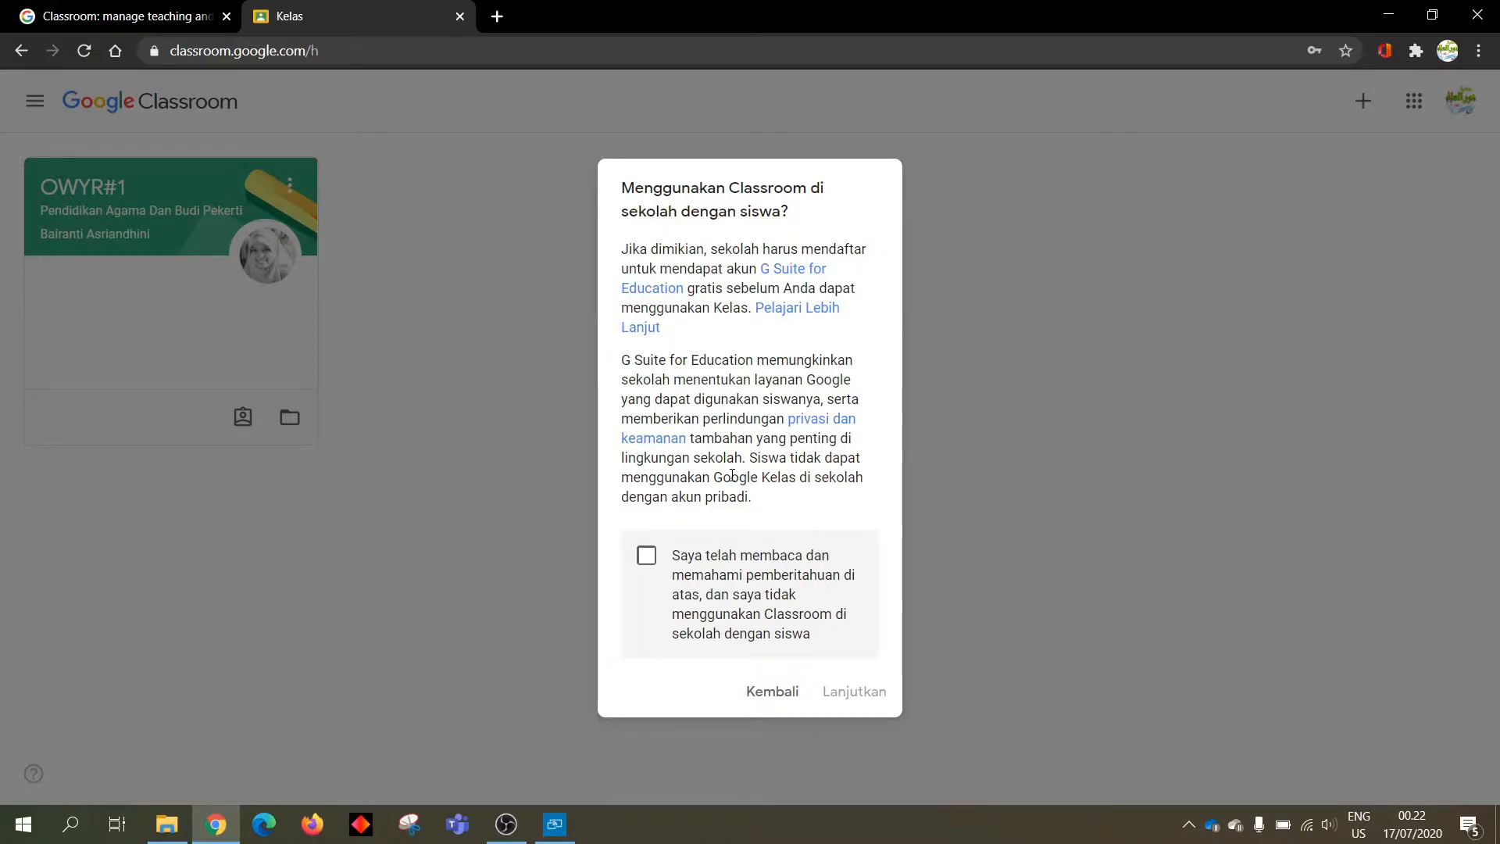
left_click(646, 557)
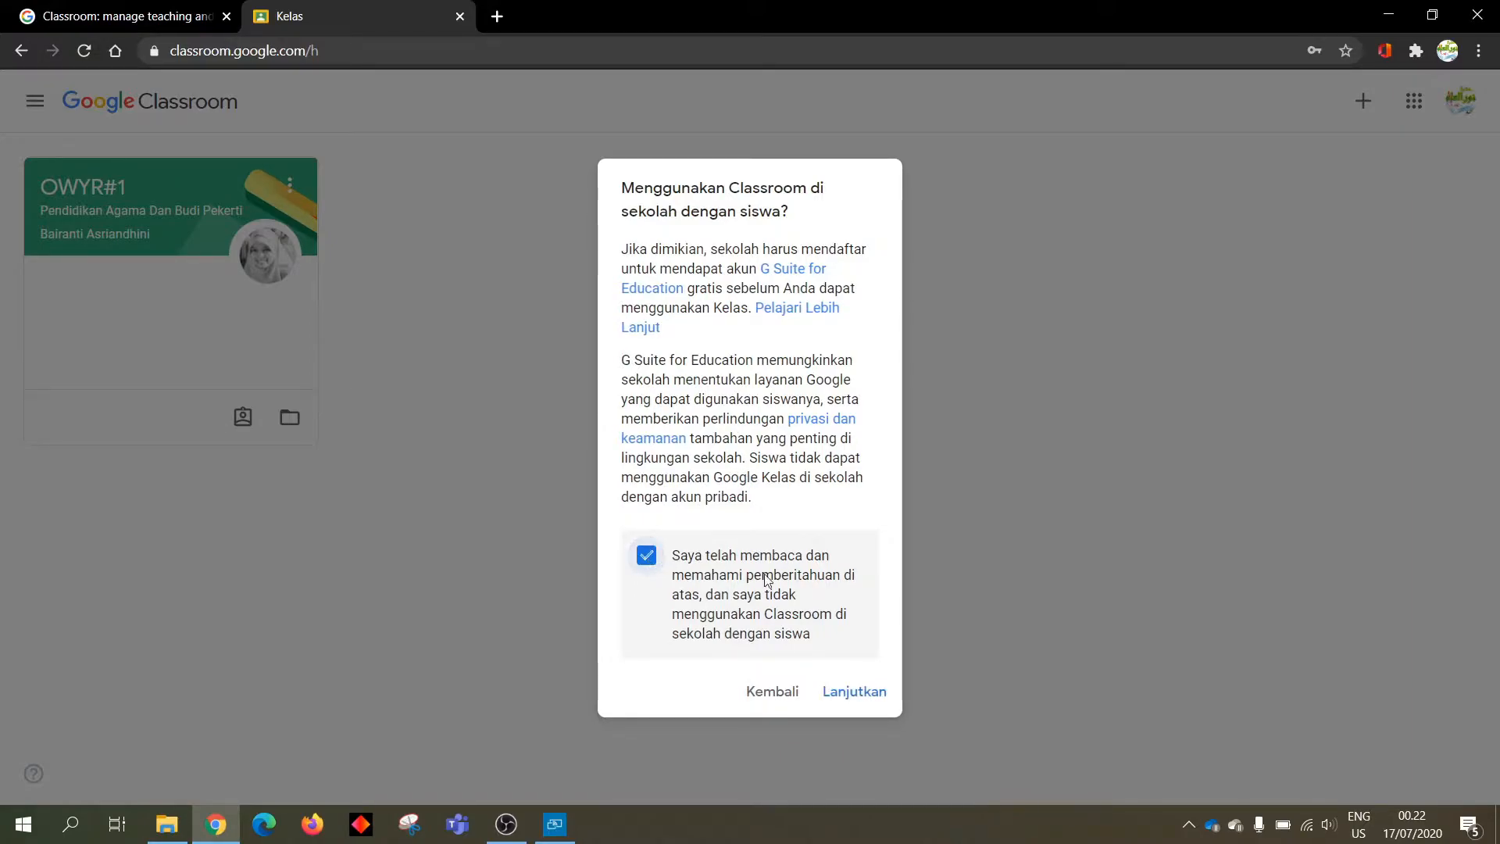
left_click(854, 691)
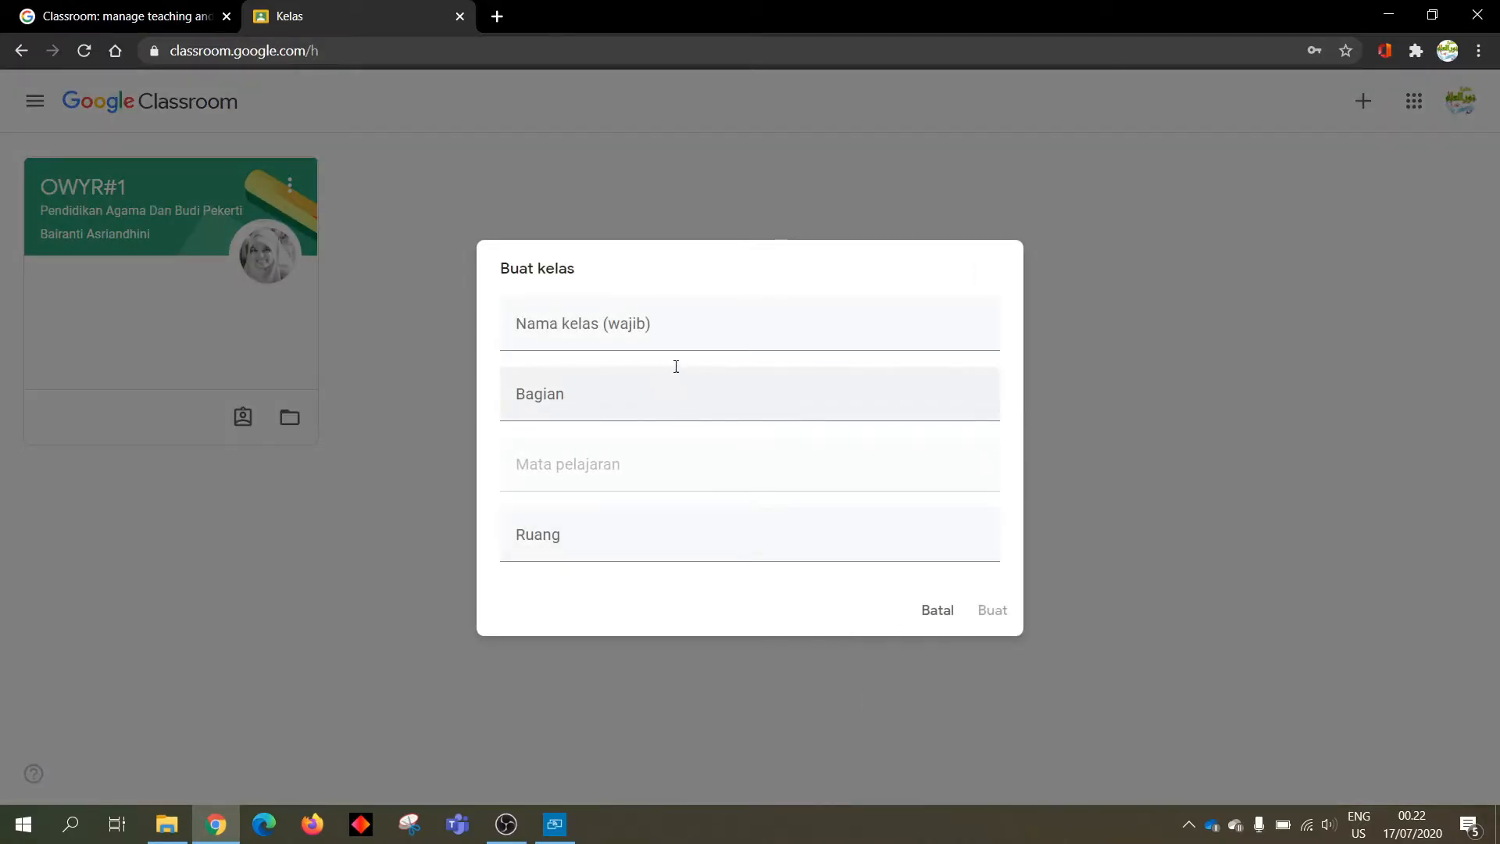
Name the class 'Kelas 5C (2020/2021)', leaving section, subject and room blank
left_click(657, 325)
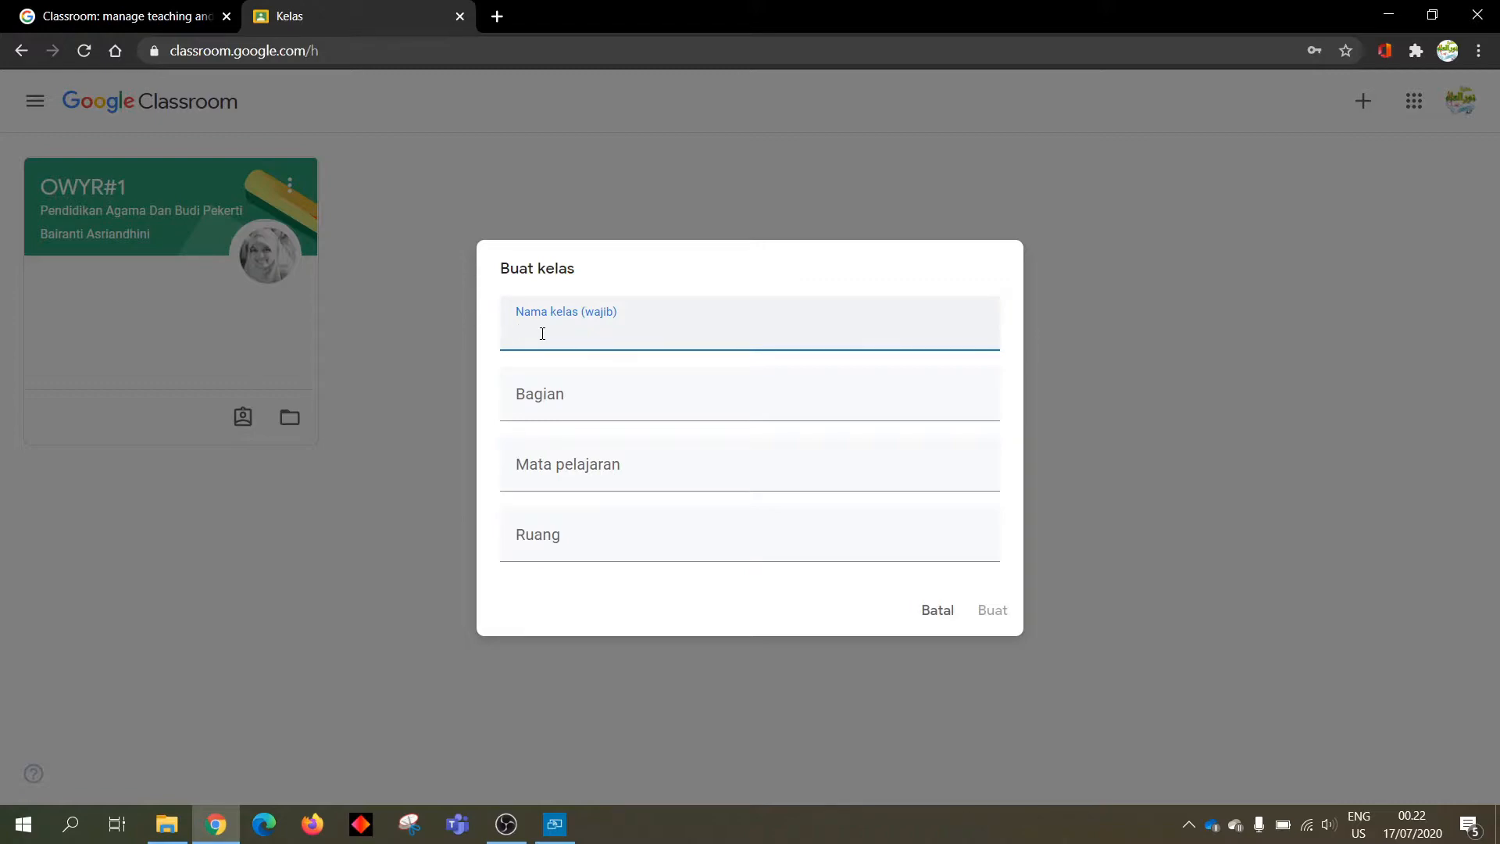
type("Kelas 5C (2020/201")
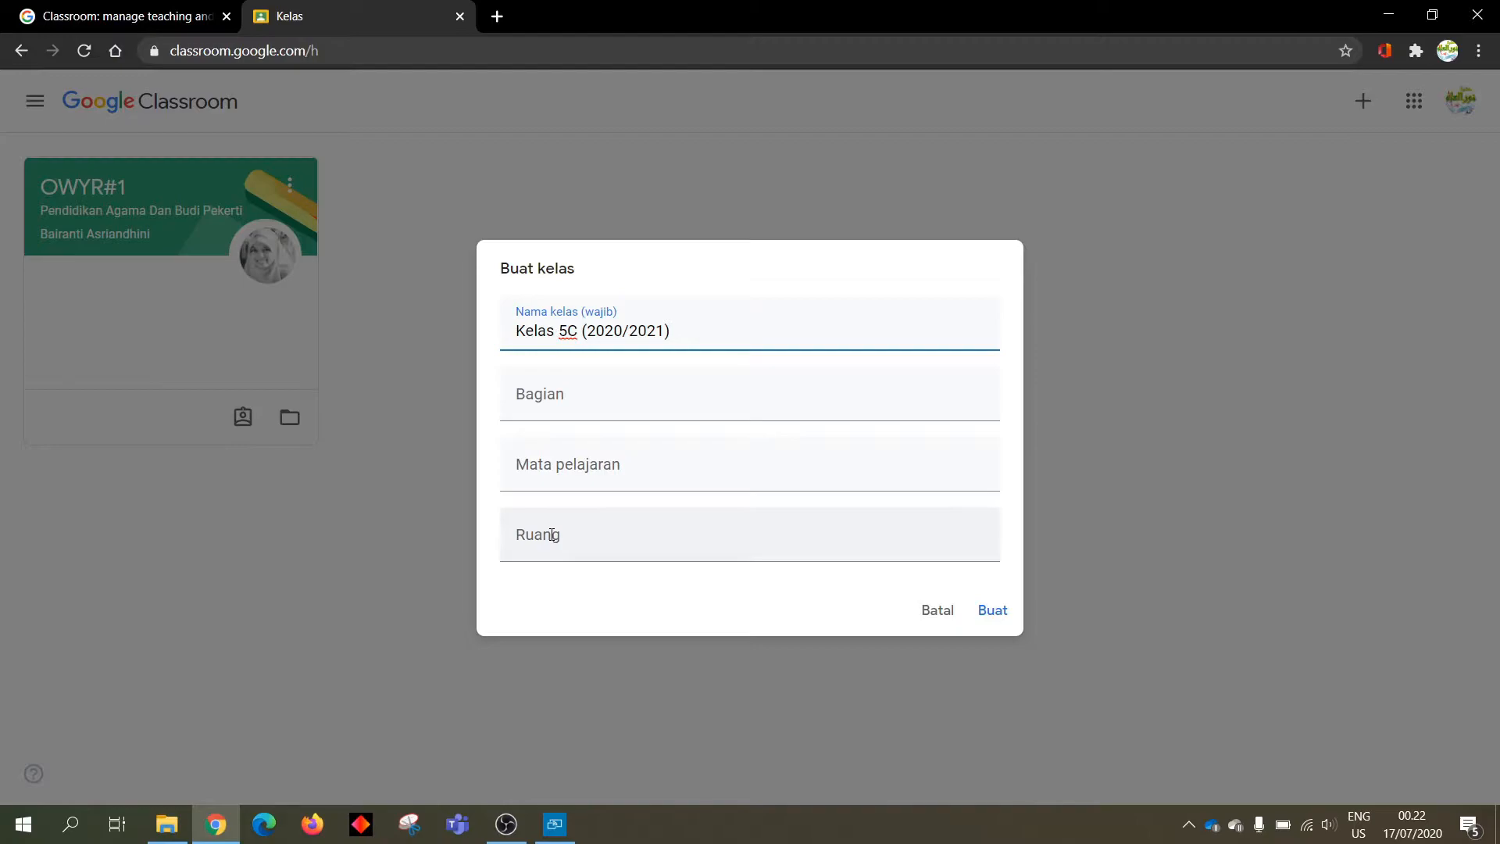
left_click(574, 414)
left_click(577, 465)
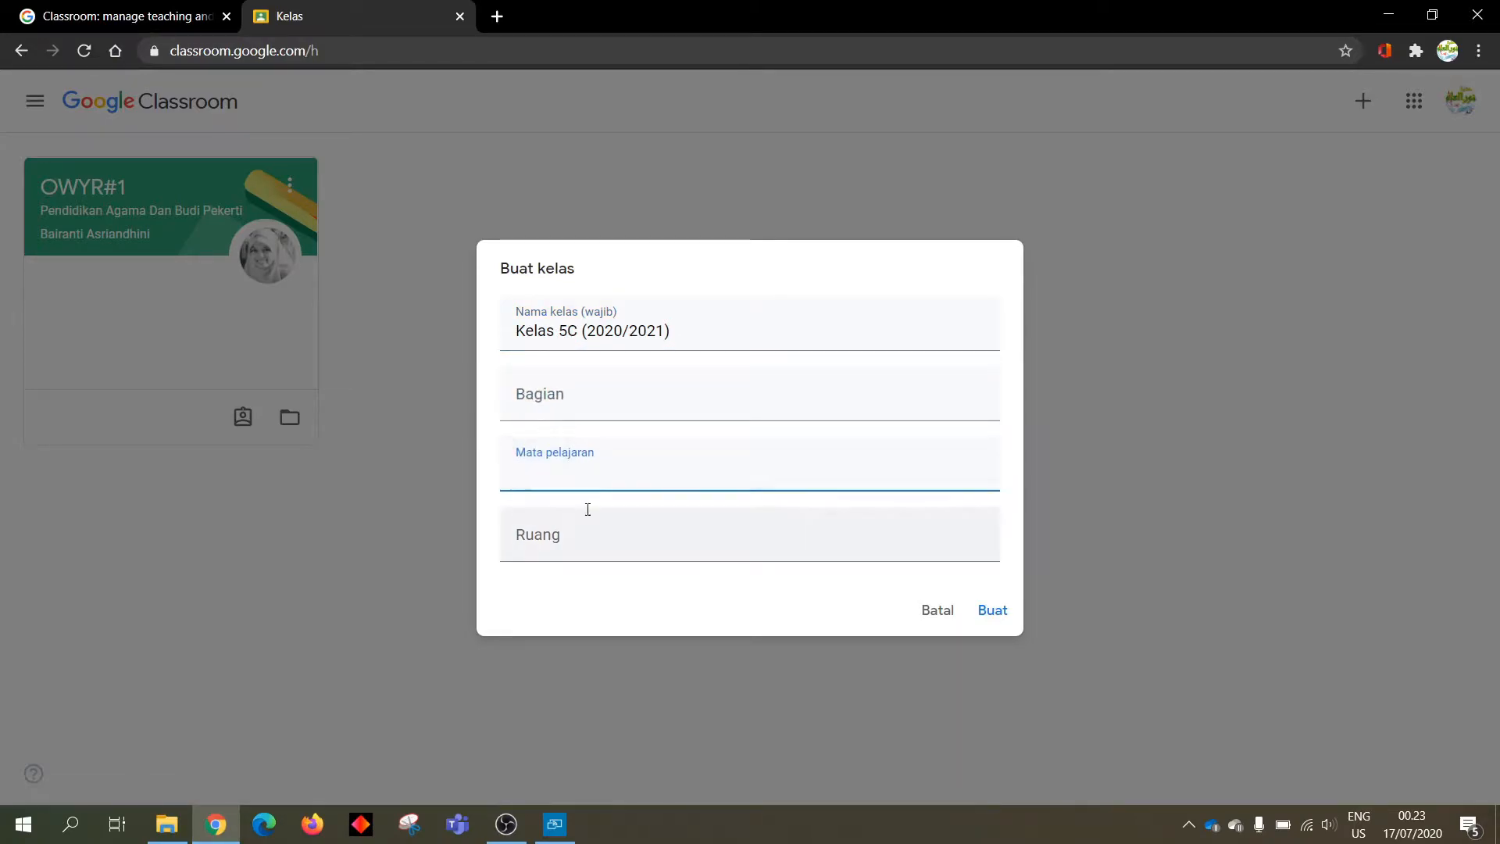
left_click(580, 525)
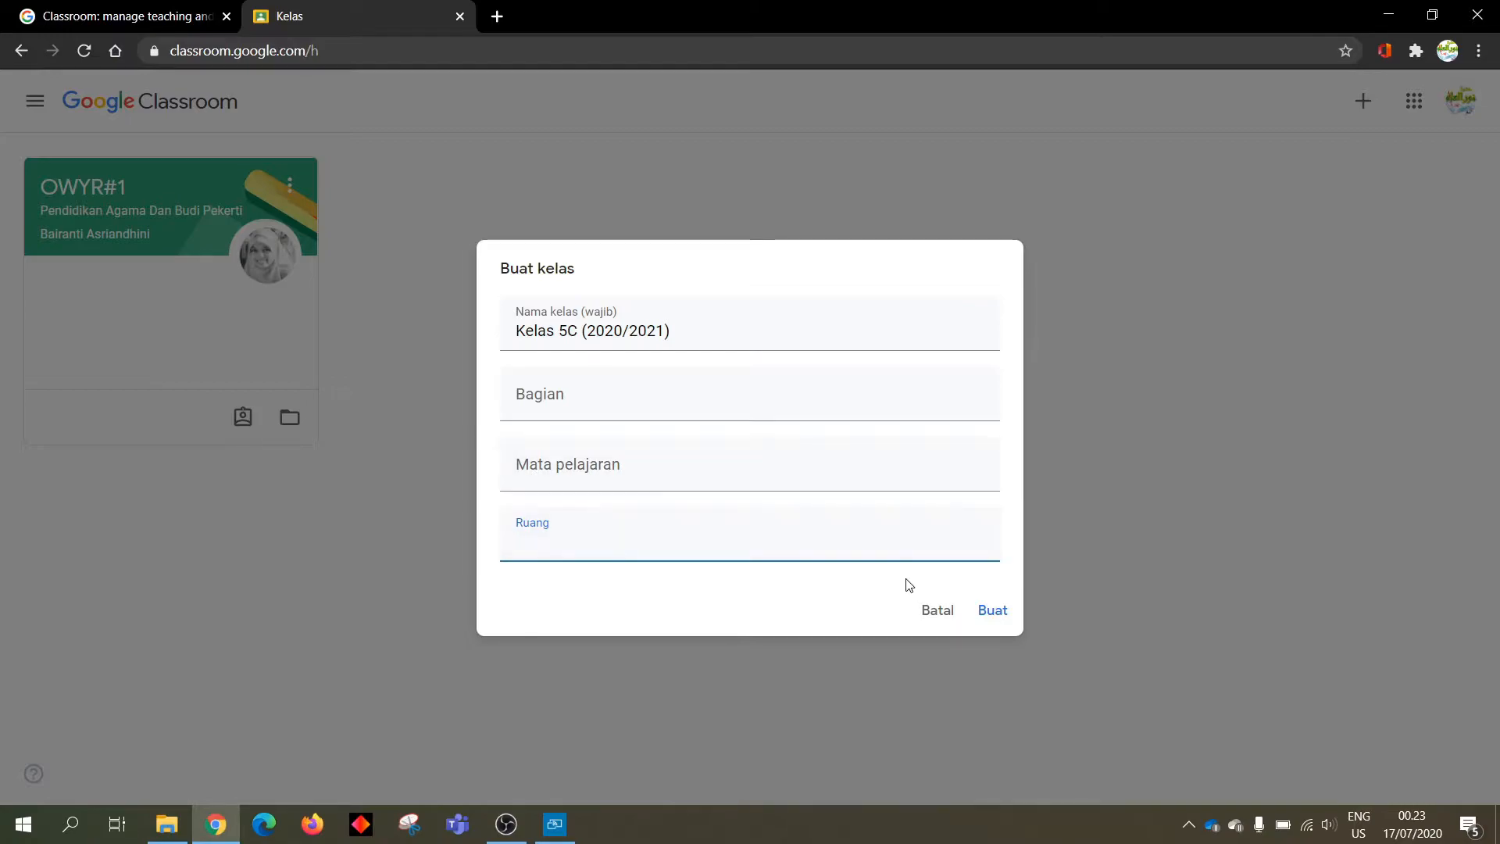
left_click(835, 578)
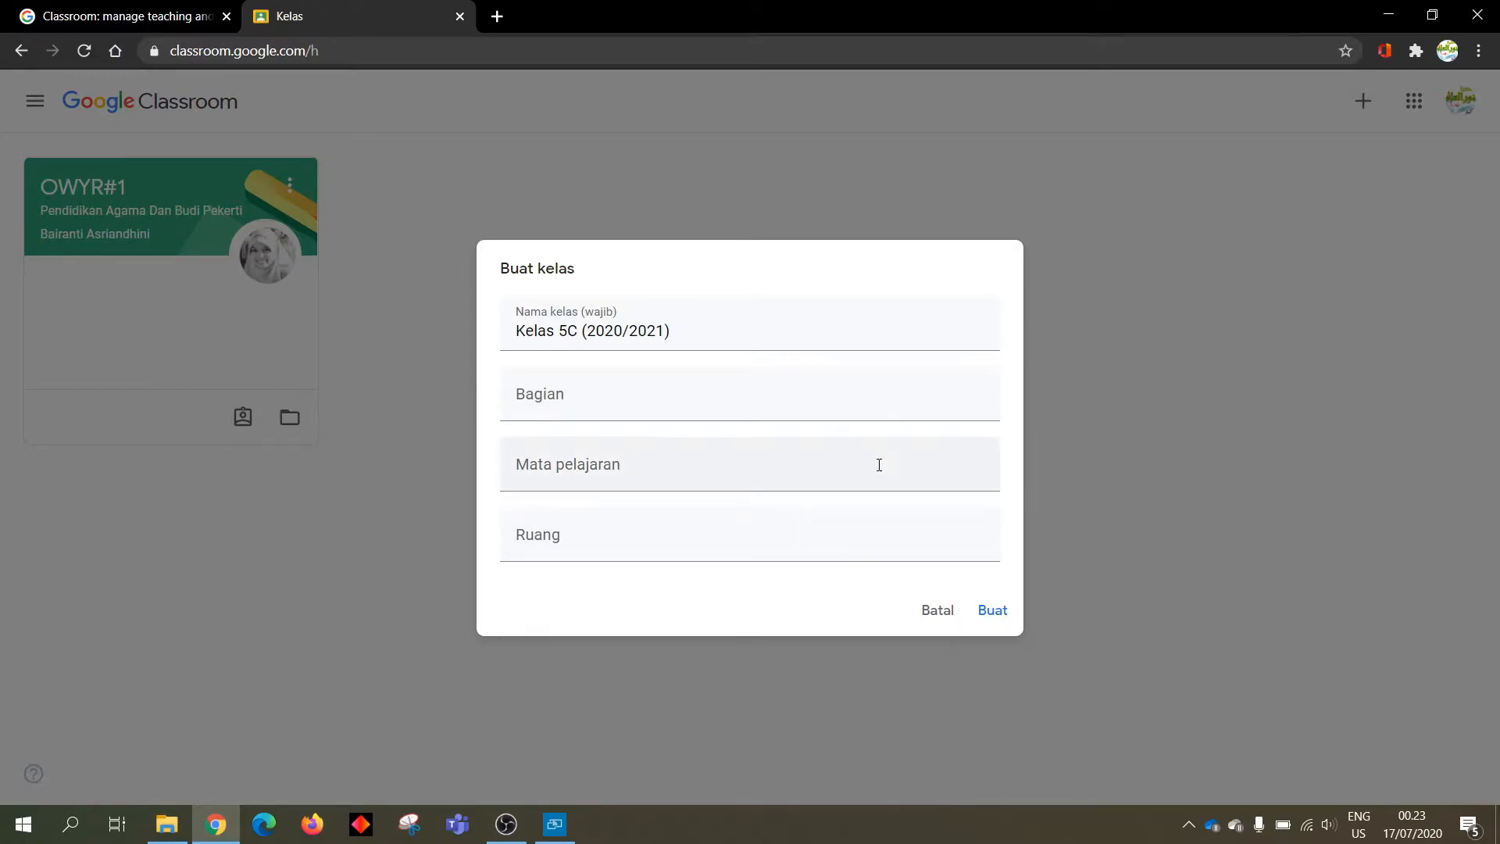
Create Kelas 5C (2020/2021) and view its Anggota teacher and student list
left_click(994, 614)
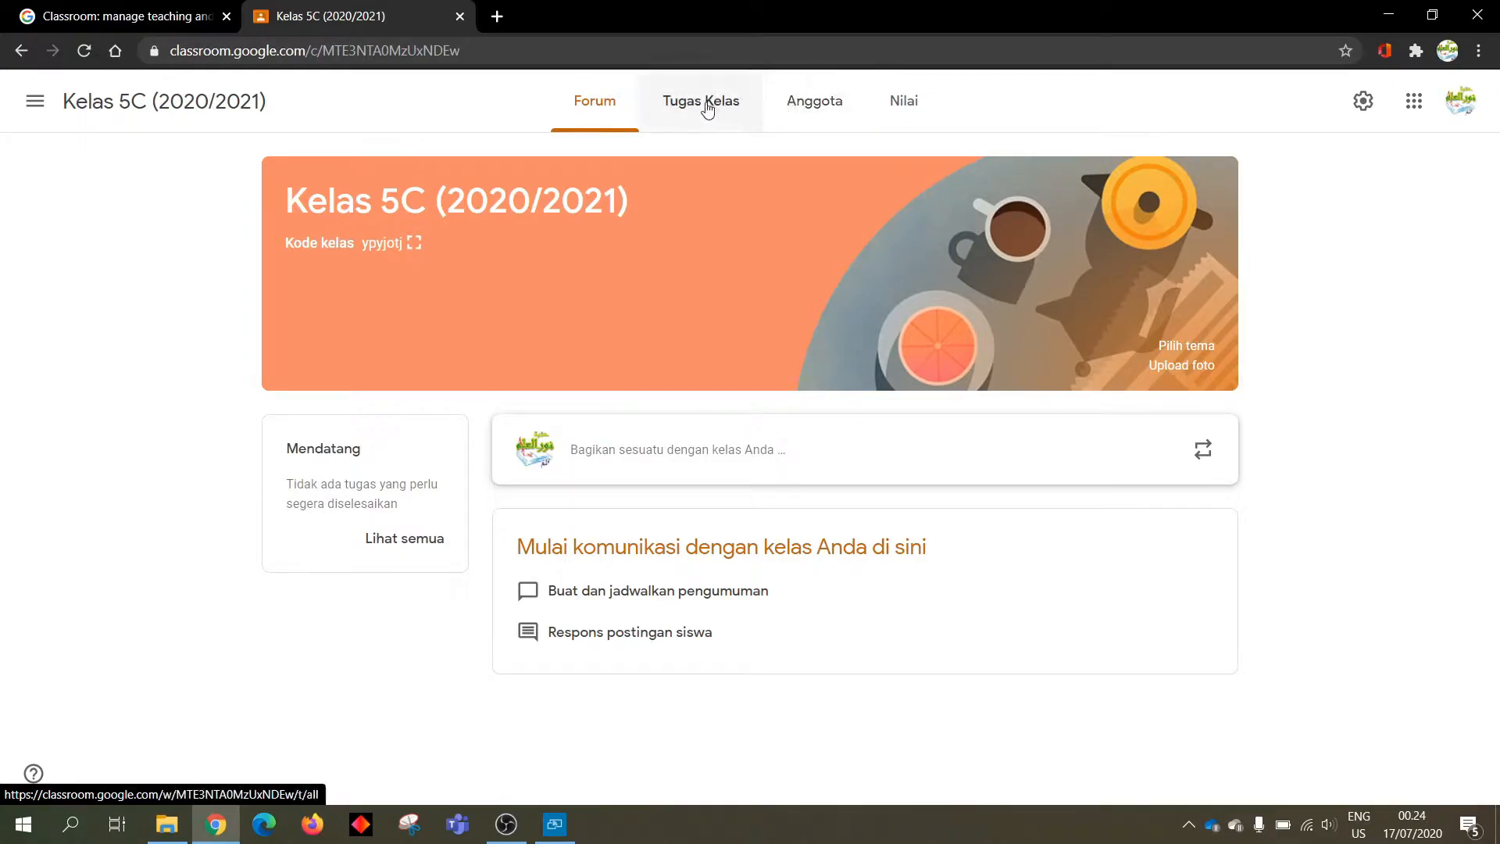
left_click(837, 114)
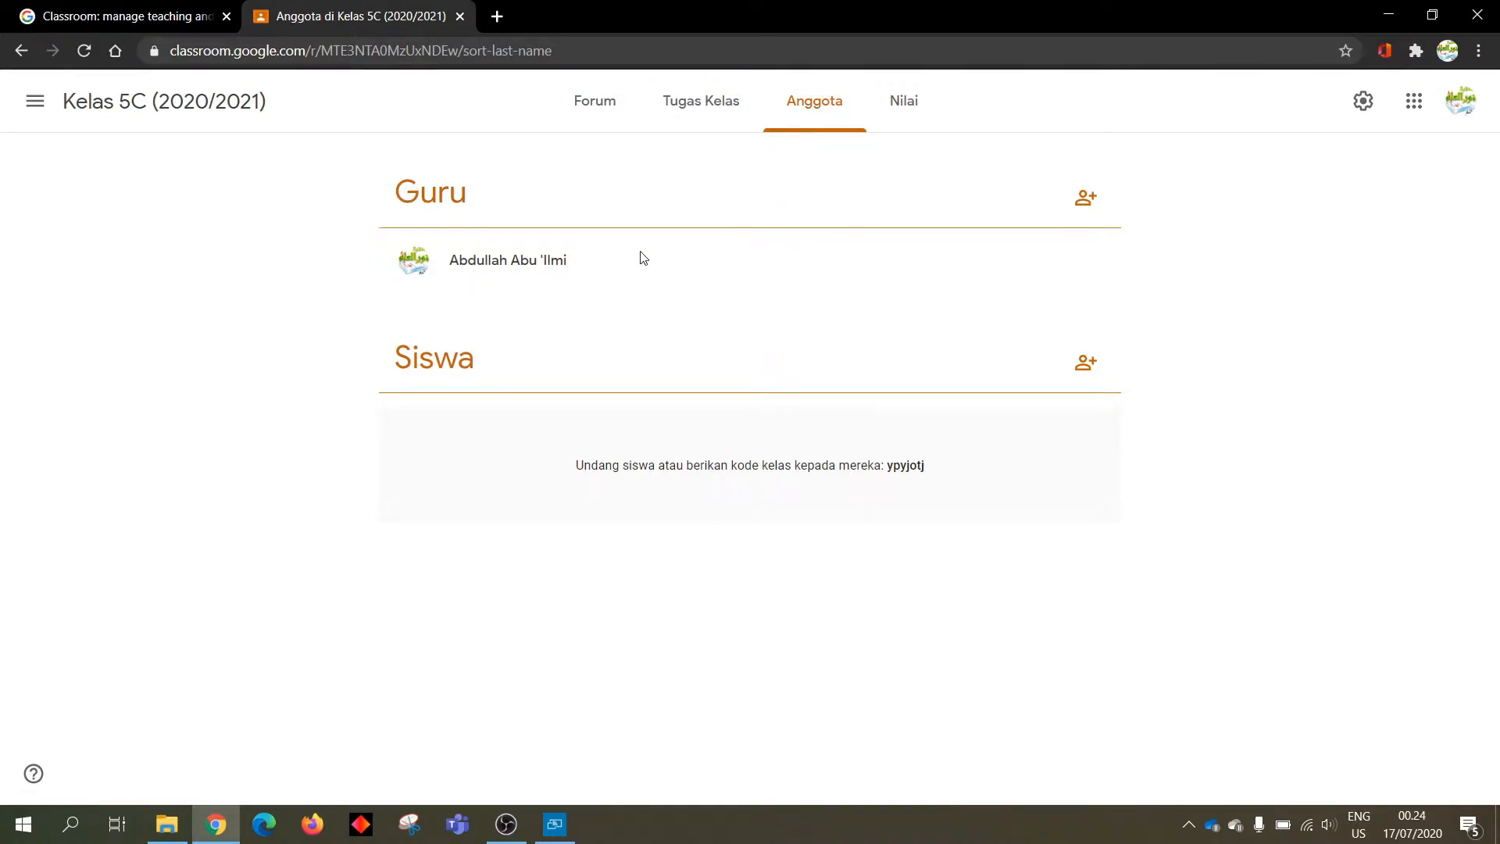
Open the Undang pengajar dialog from the add-person icon beside Guru
left_click(1088, 205)
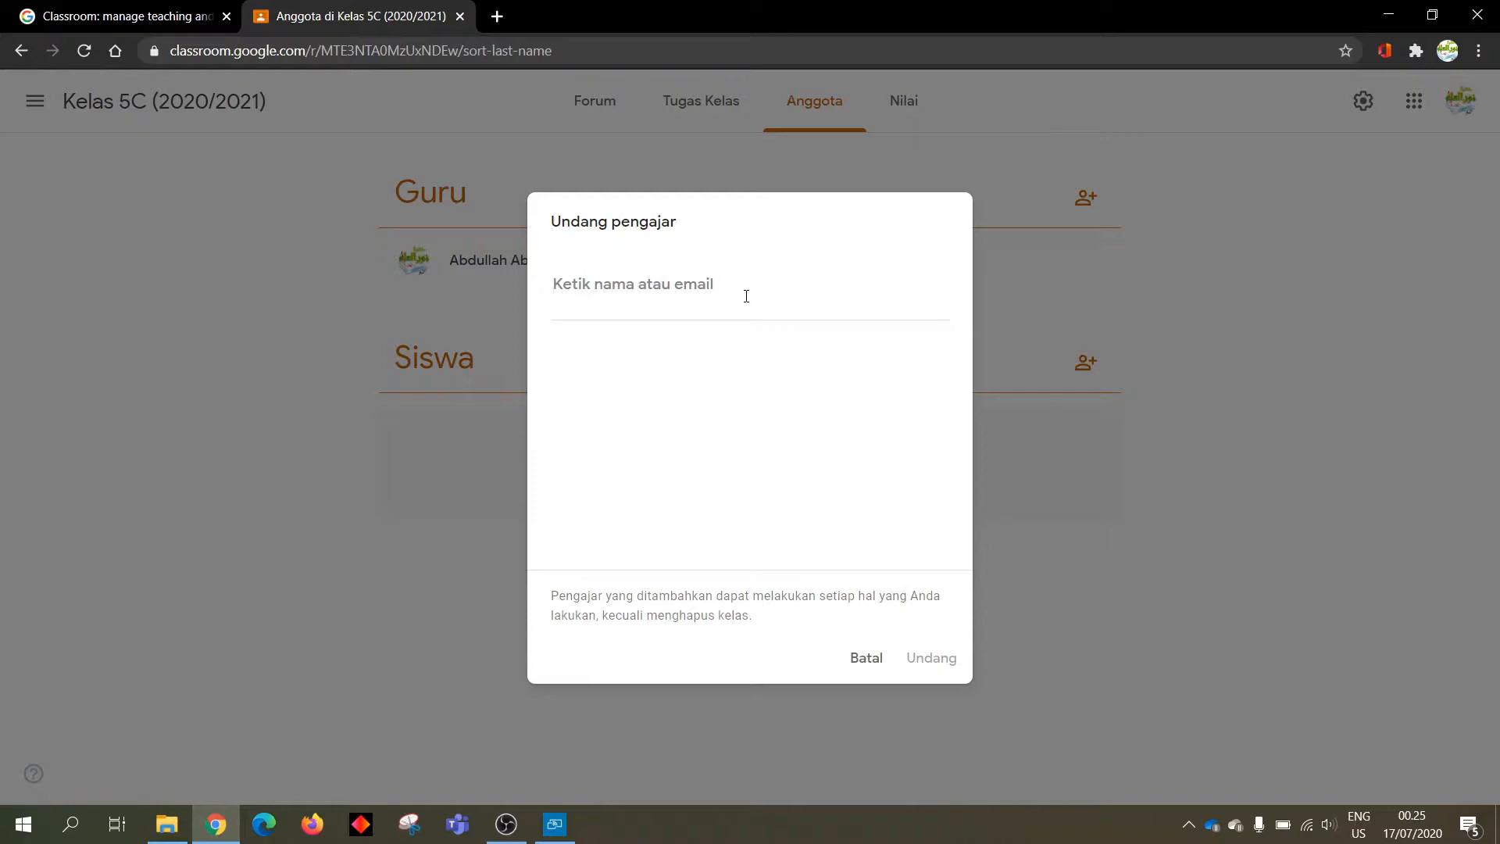
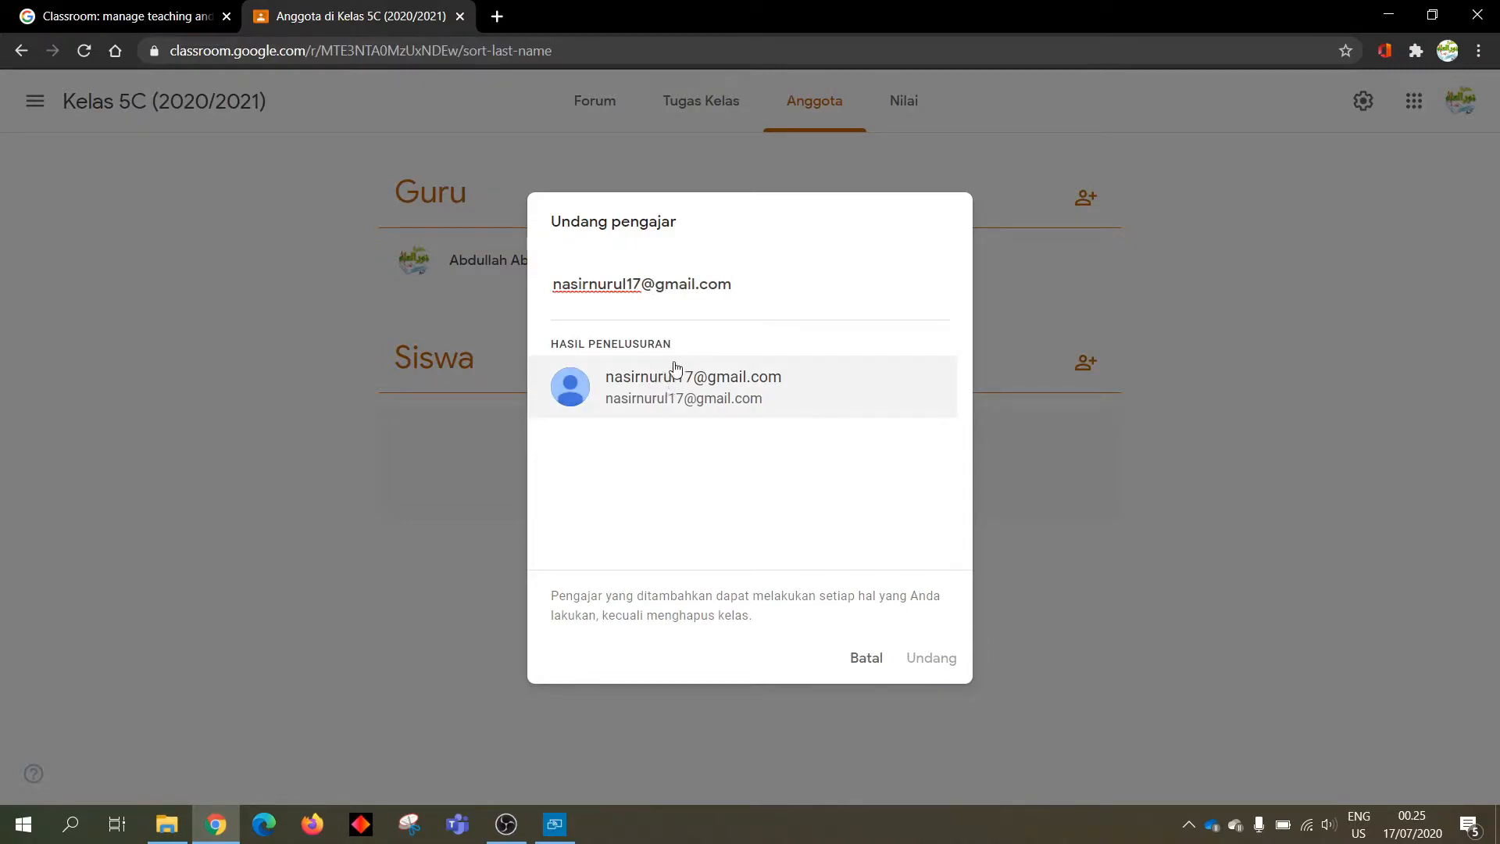
Invite the second teacher by their email address and send the invitation
left_click(717, 400)
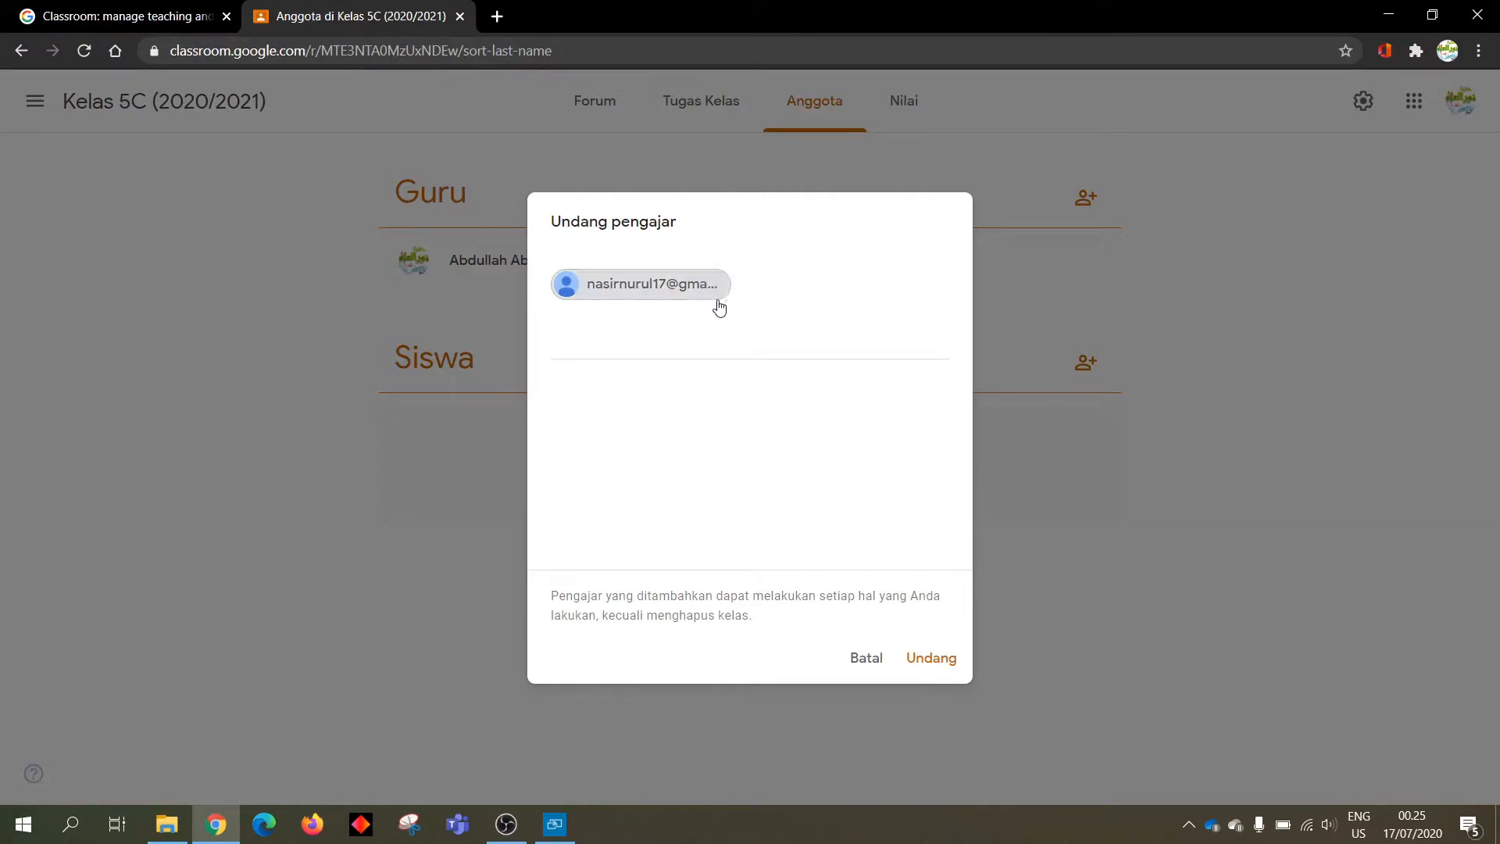
left_click(935, 666)
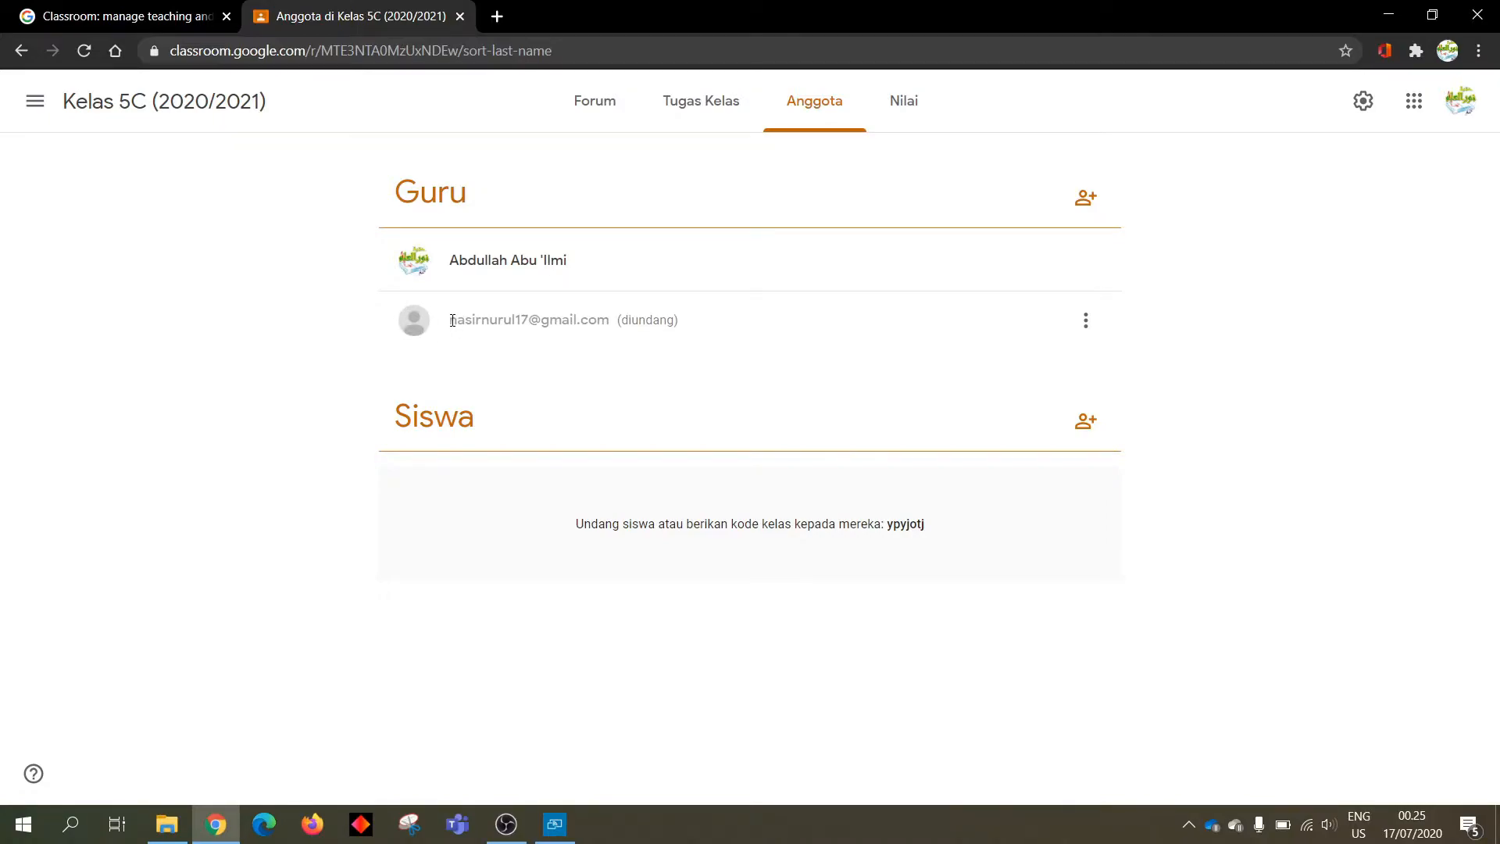
left_click_drag(451, 321, 687, 331)
left_click(692, 325)
left_click(1080, 432)
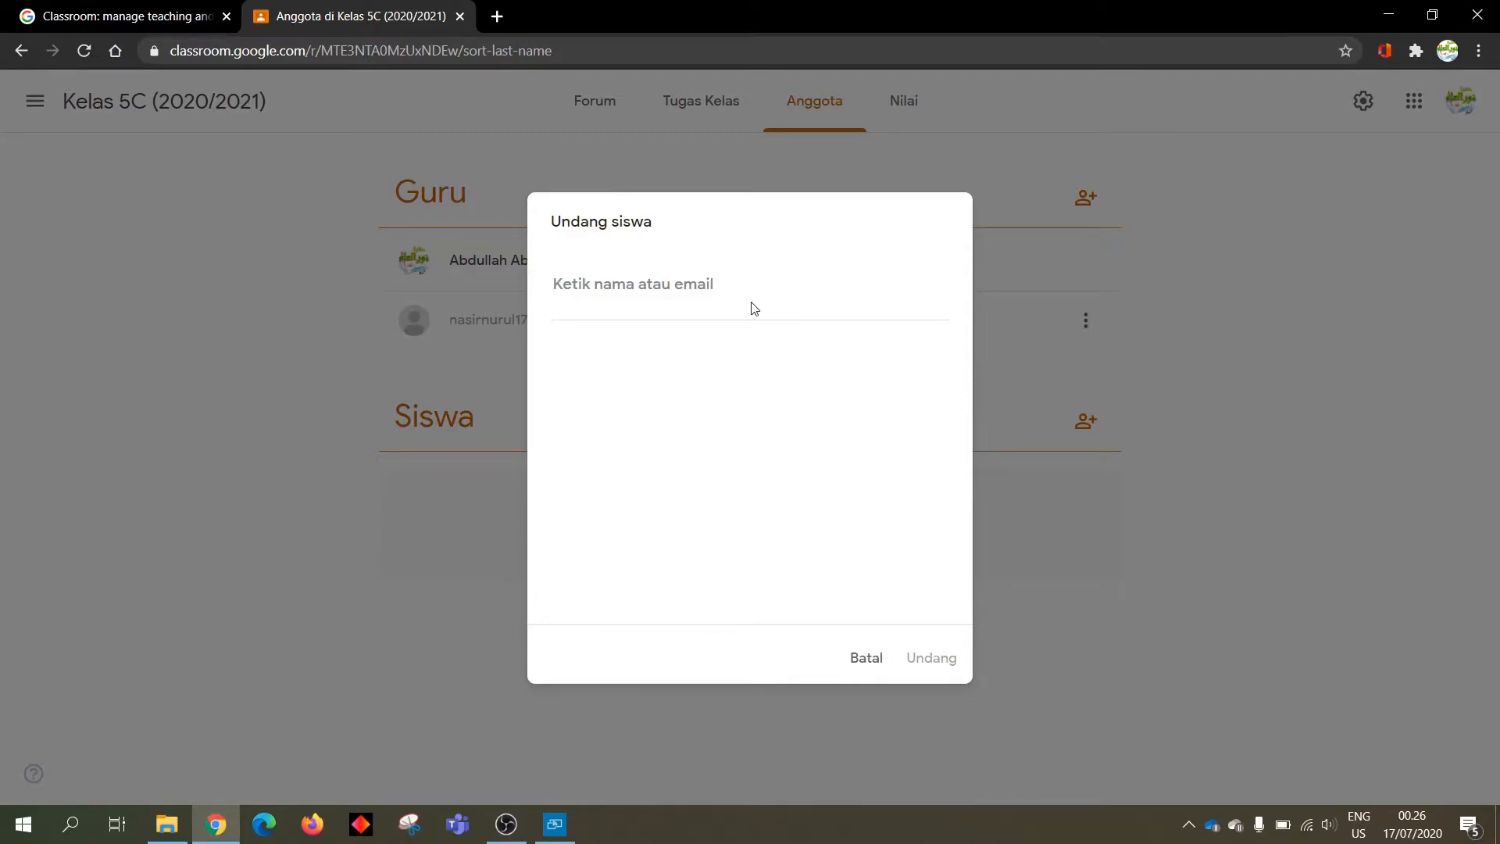
left_click(861, 667)
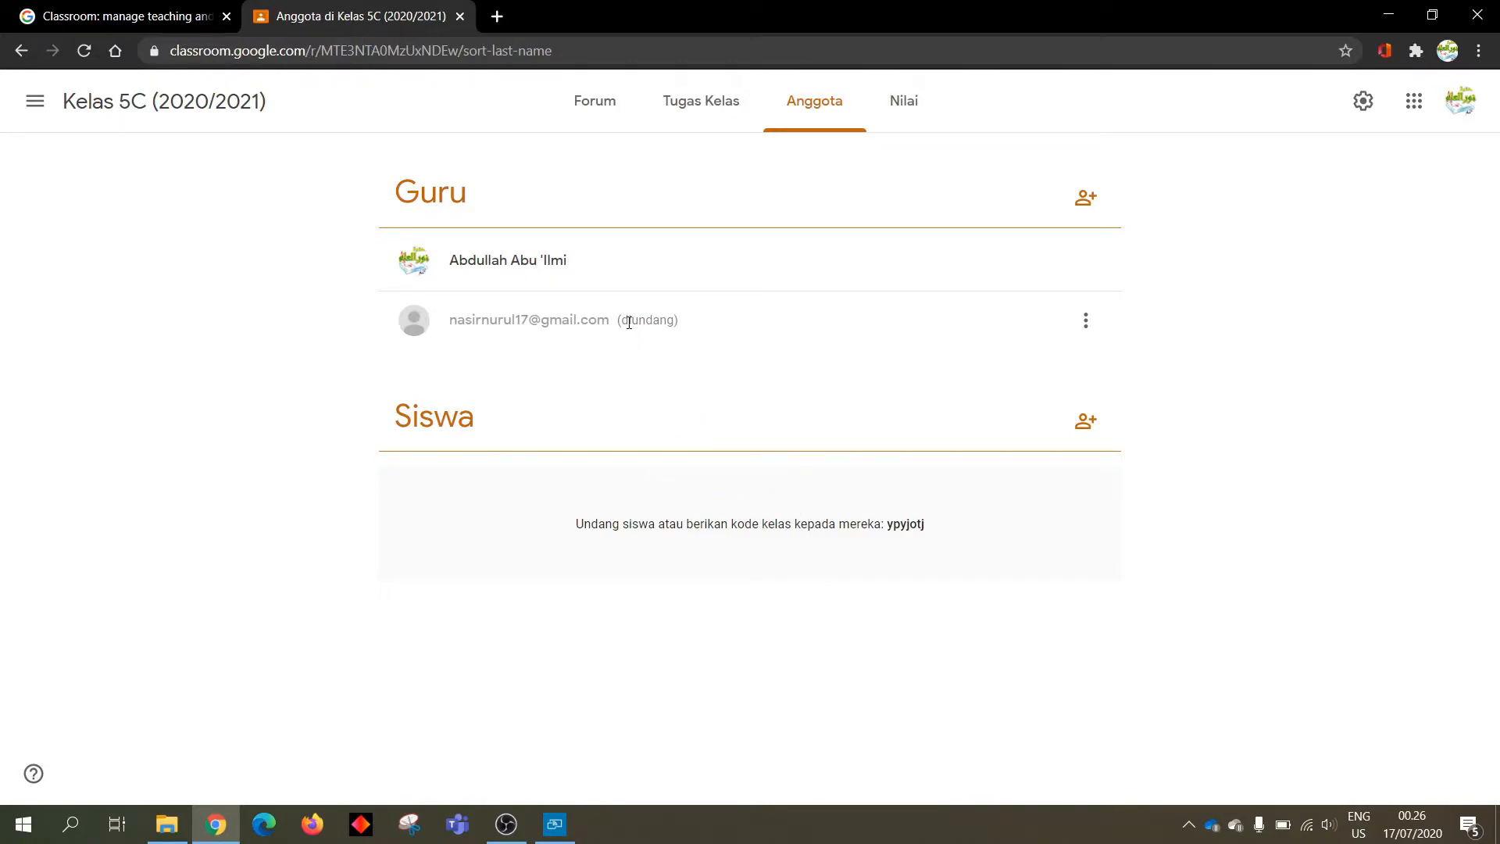
left_click_drag(619, 319, 687, 328)
left_click(686, 329)
Highlight the class code in the Siswa section and adjust the browser zoom
left_click_drag(891, 526, 932, 537)
key("ctrl+plus")
key("ctrl+plus")
key("ctrl+plus")
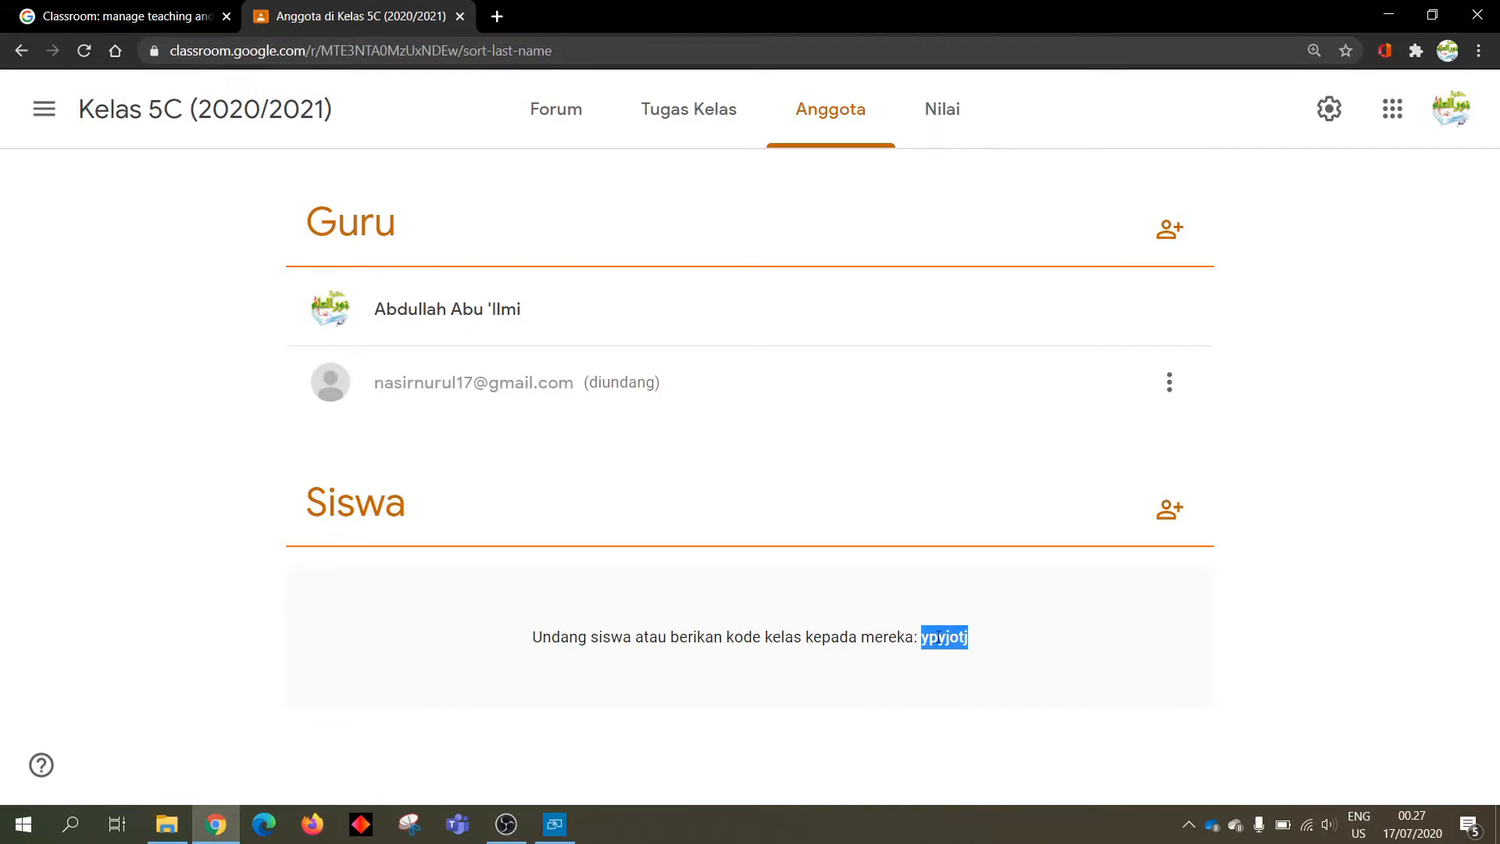
key("ctrl+minus")
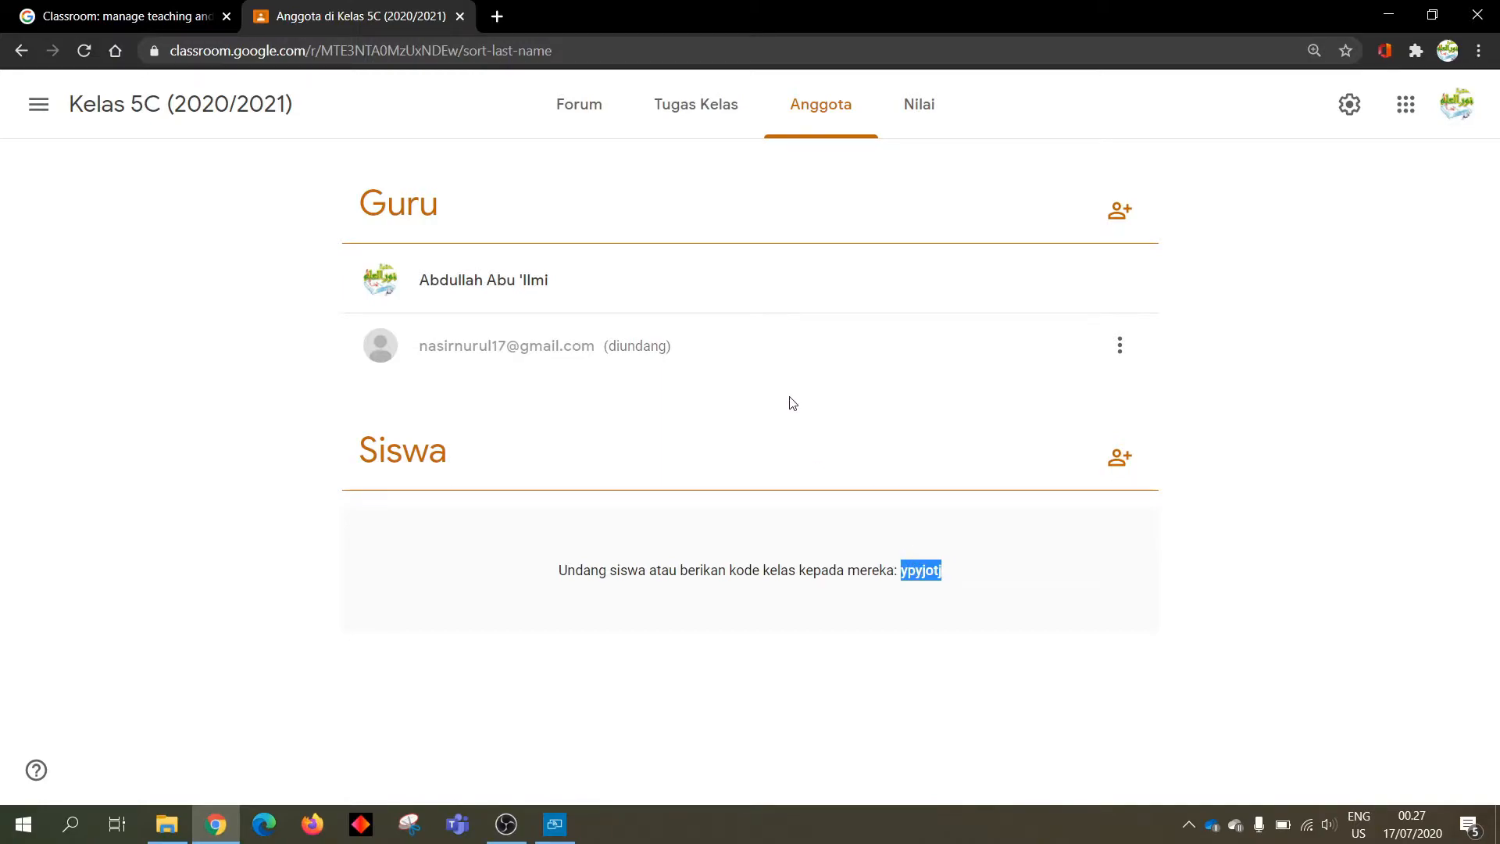
Zoom the members page back out to 100% with Ctrl+Minus
key("ctrl+minus")
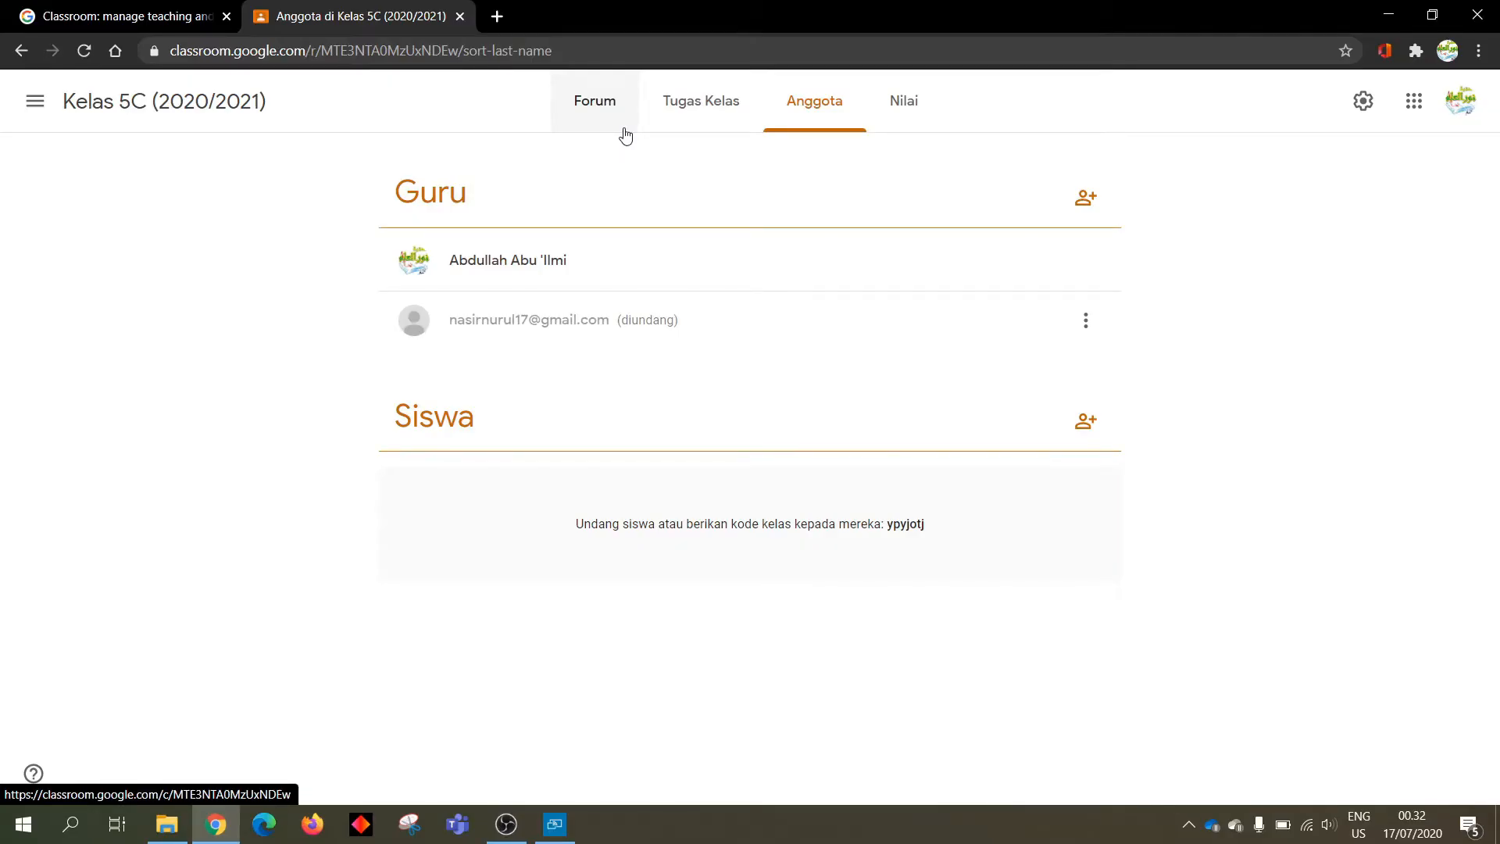
Open the Kelas 5C Forum stream and briefly show the class join code full-size
left_click(614, 129)
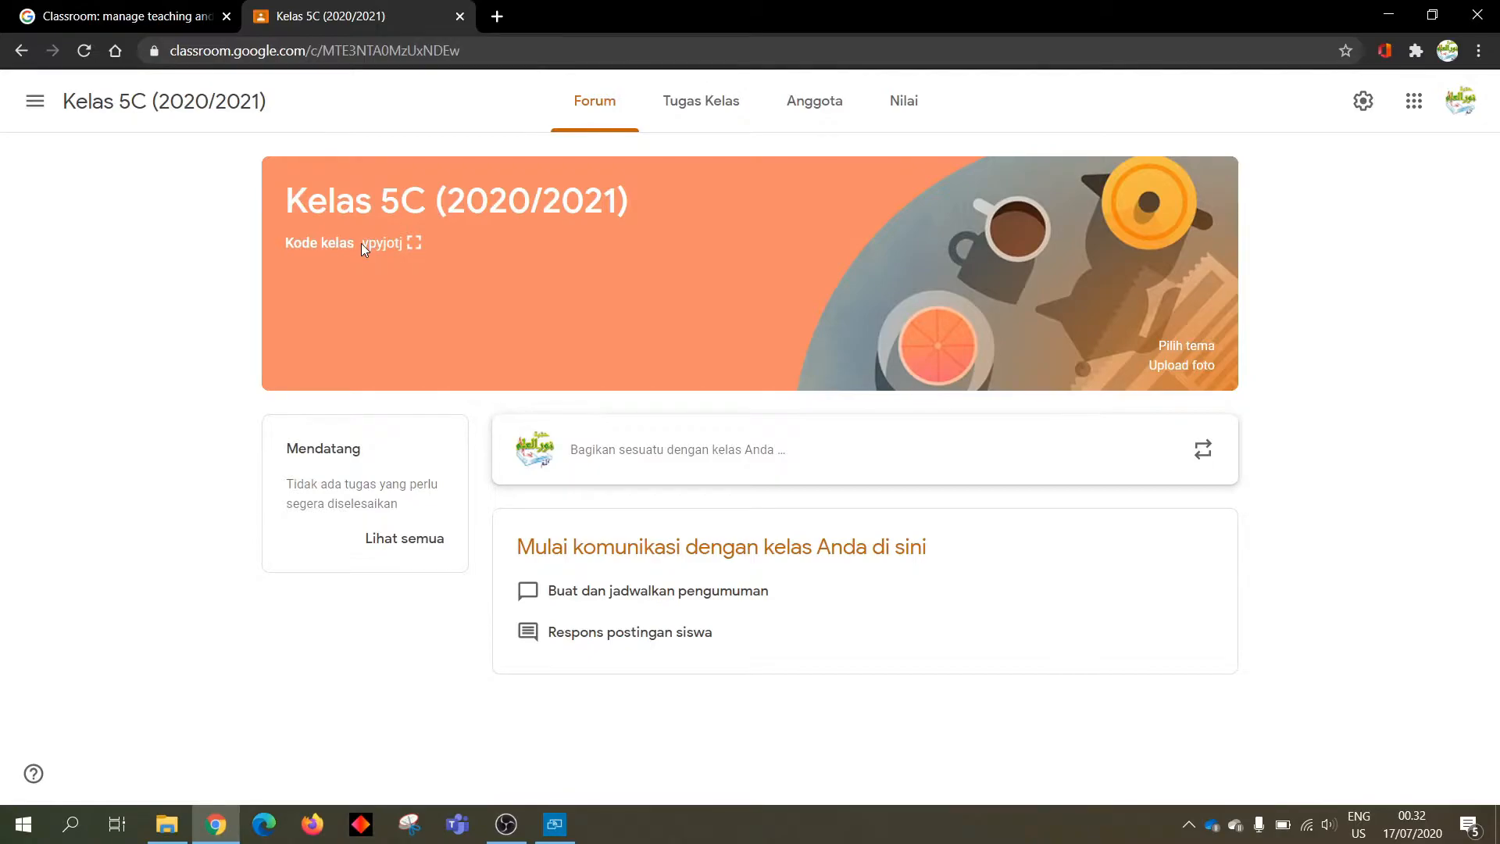
left_click(412, 244)
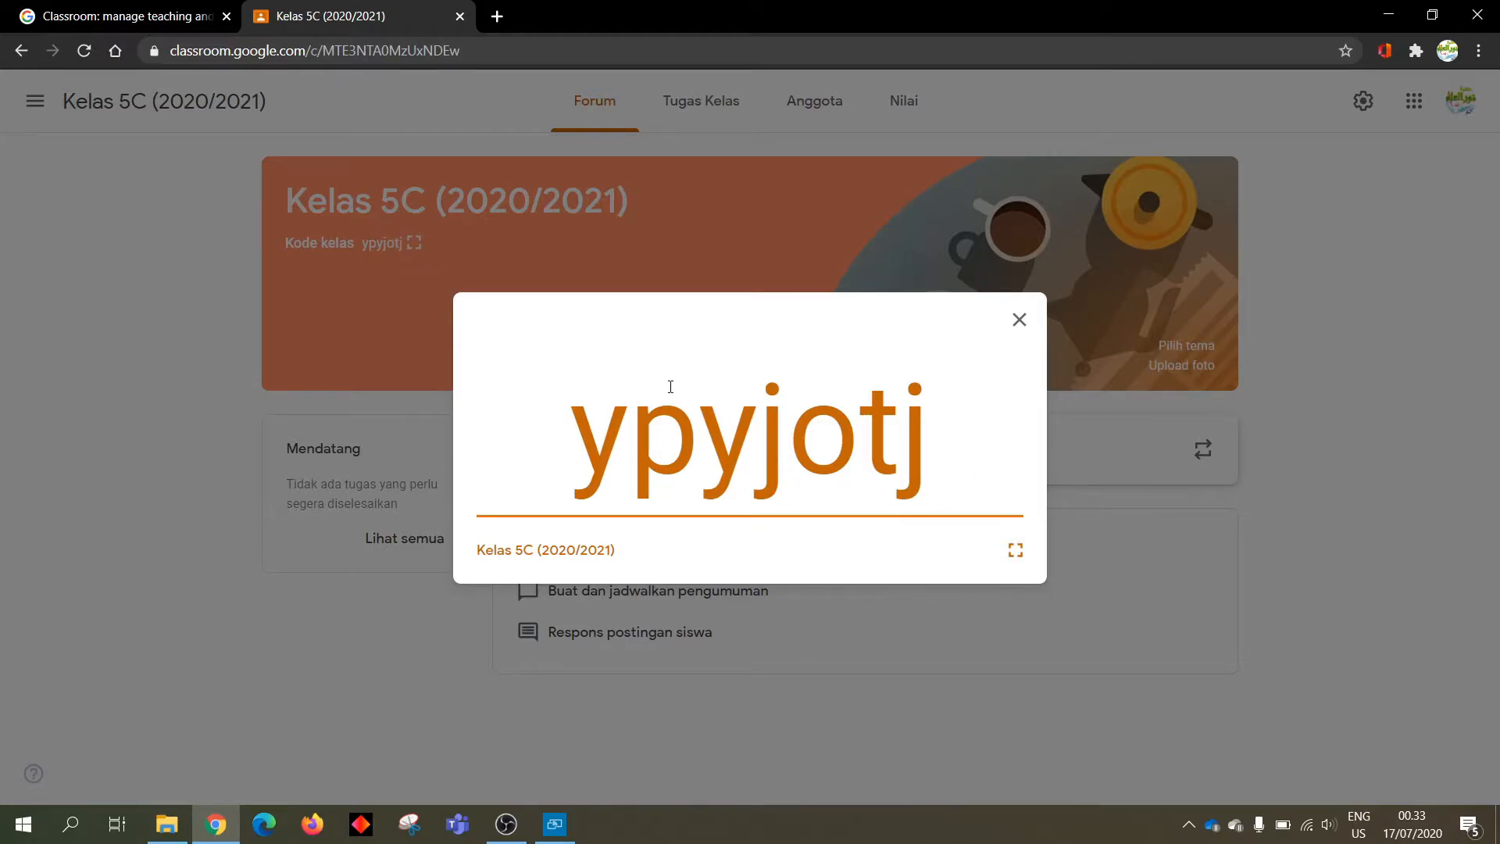
left_click(1019, 328)
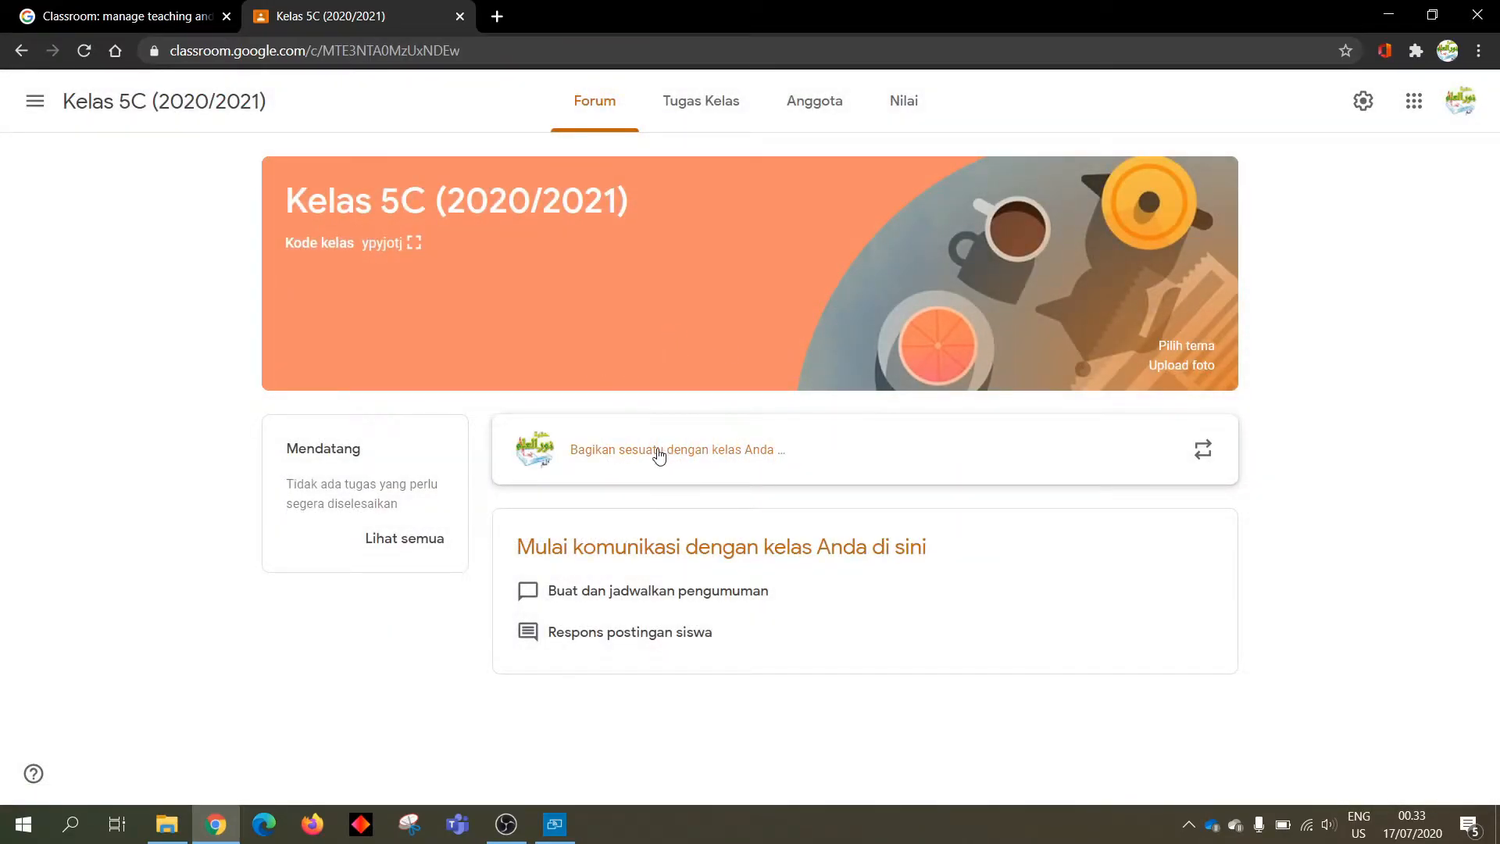
Start a new announcement and add Kelas 5A and Kelas 5B as recipients alongside 5C
left_click(611, 461)
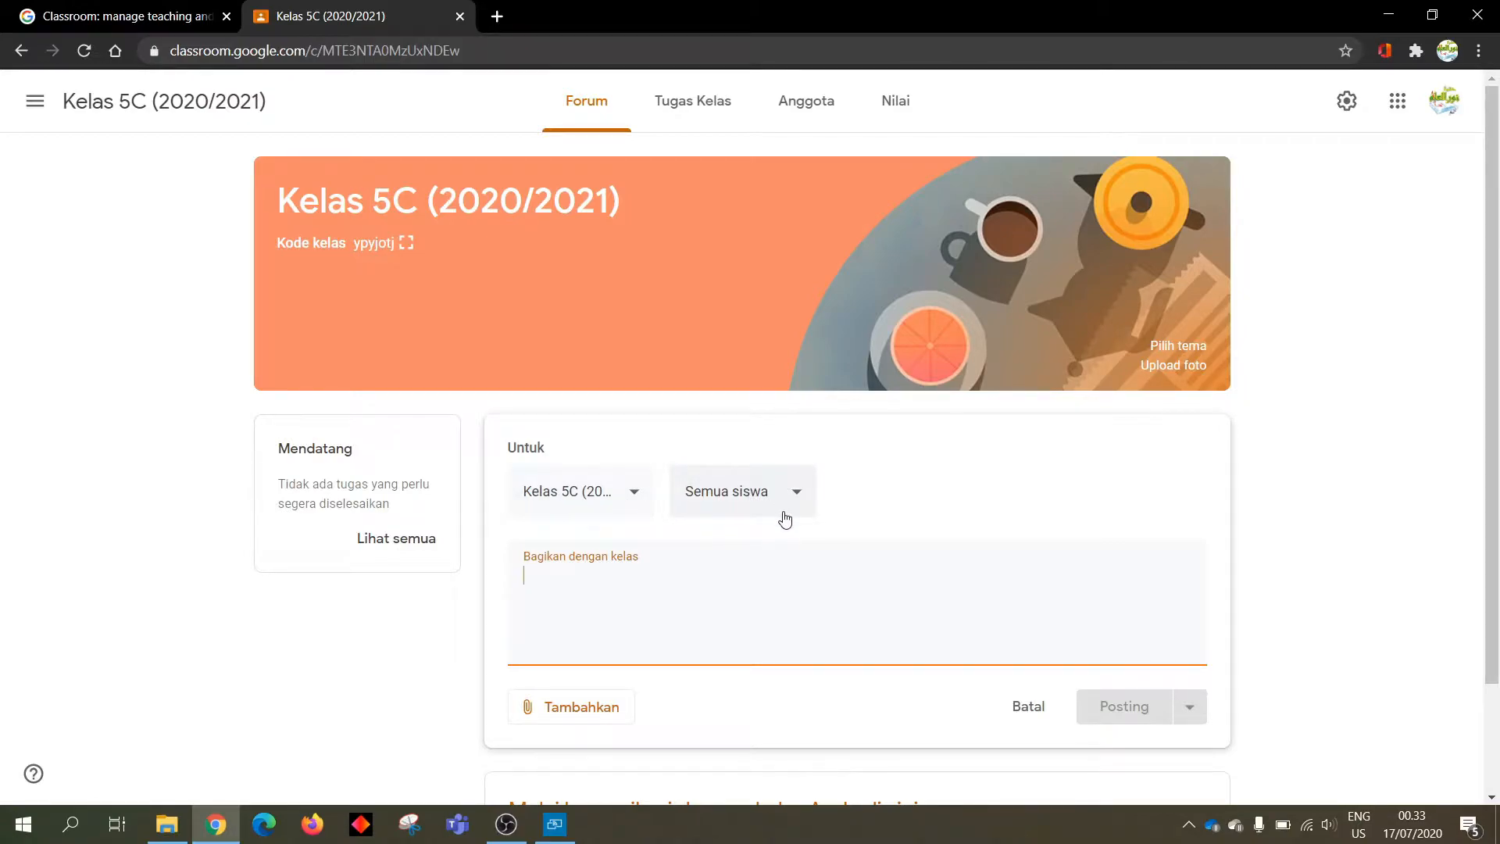
left_click(626, 504)
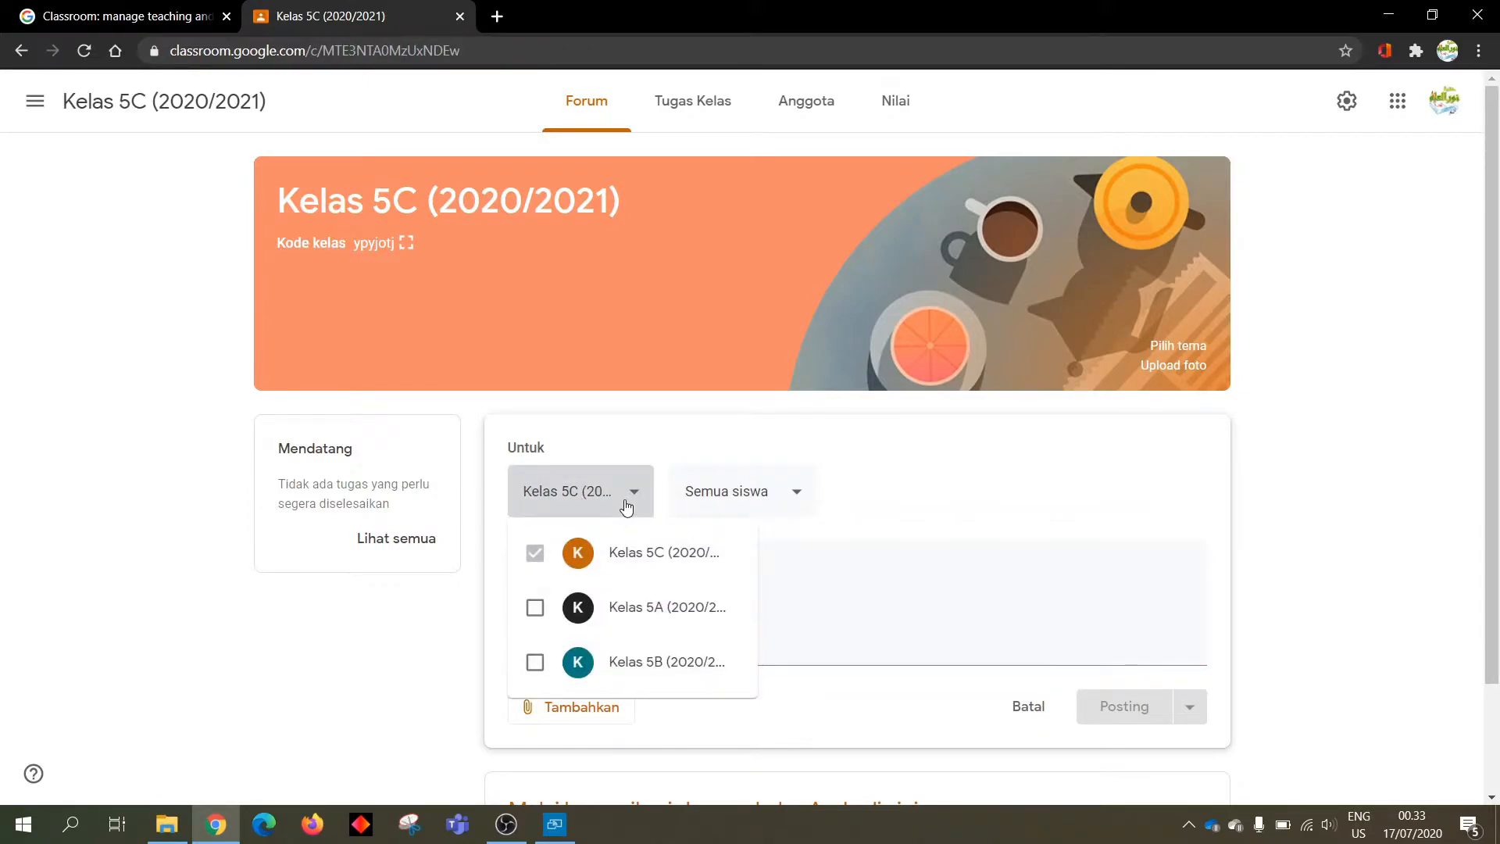
left_click(535, 606)
left_click(539, 667)
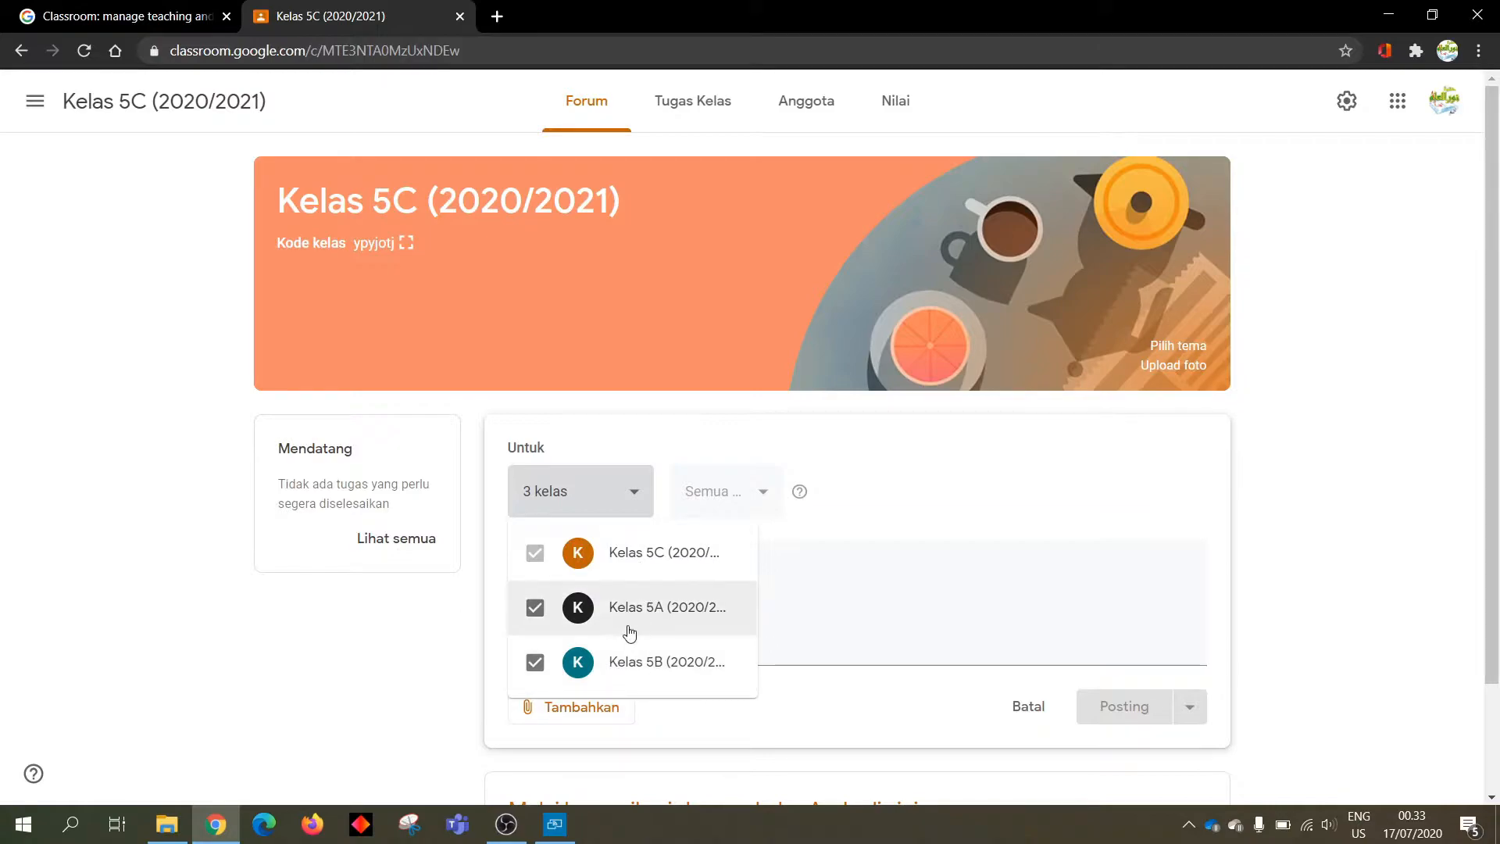
left_click(861, 495)
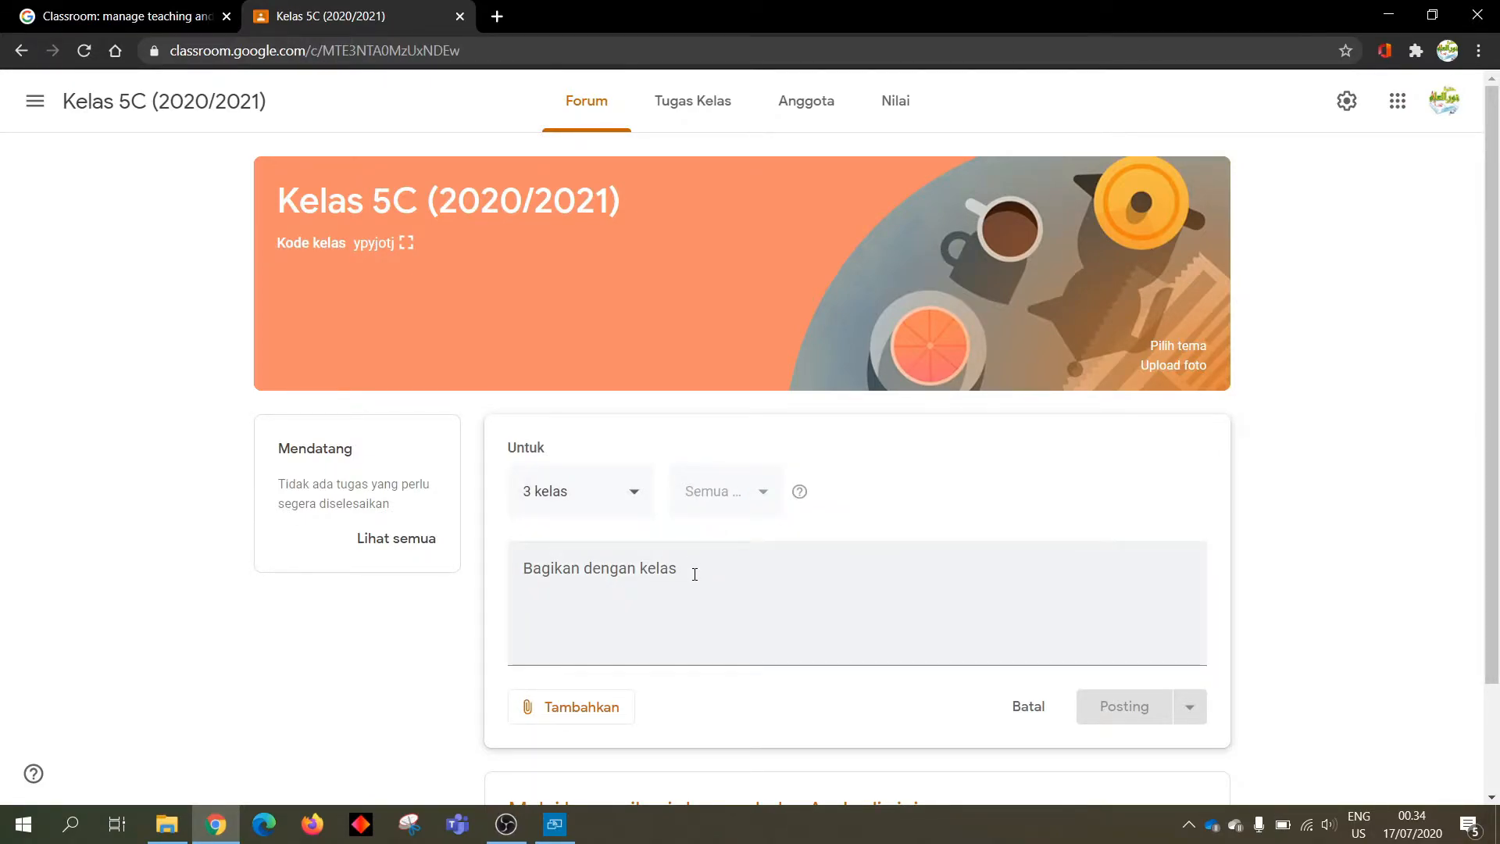
Write the greeting 'Assalamu'alaikum Warahmatullahi Wabarakatuh' in the post and bring up the attachment options
left_click(695, 575)
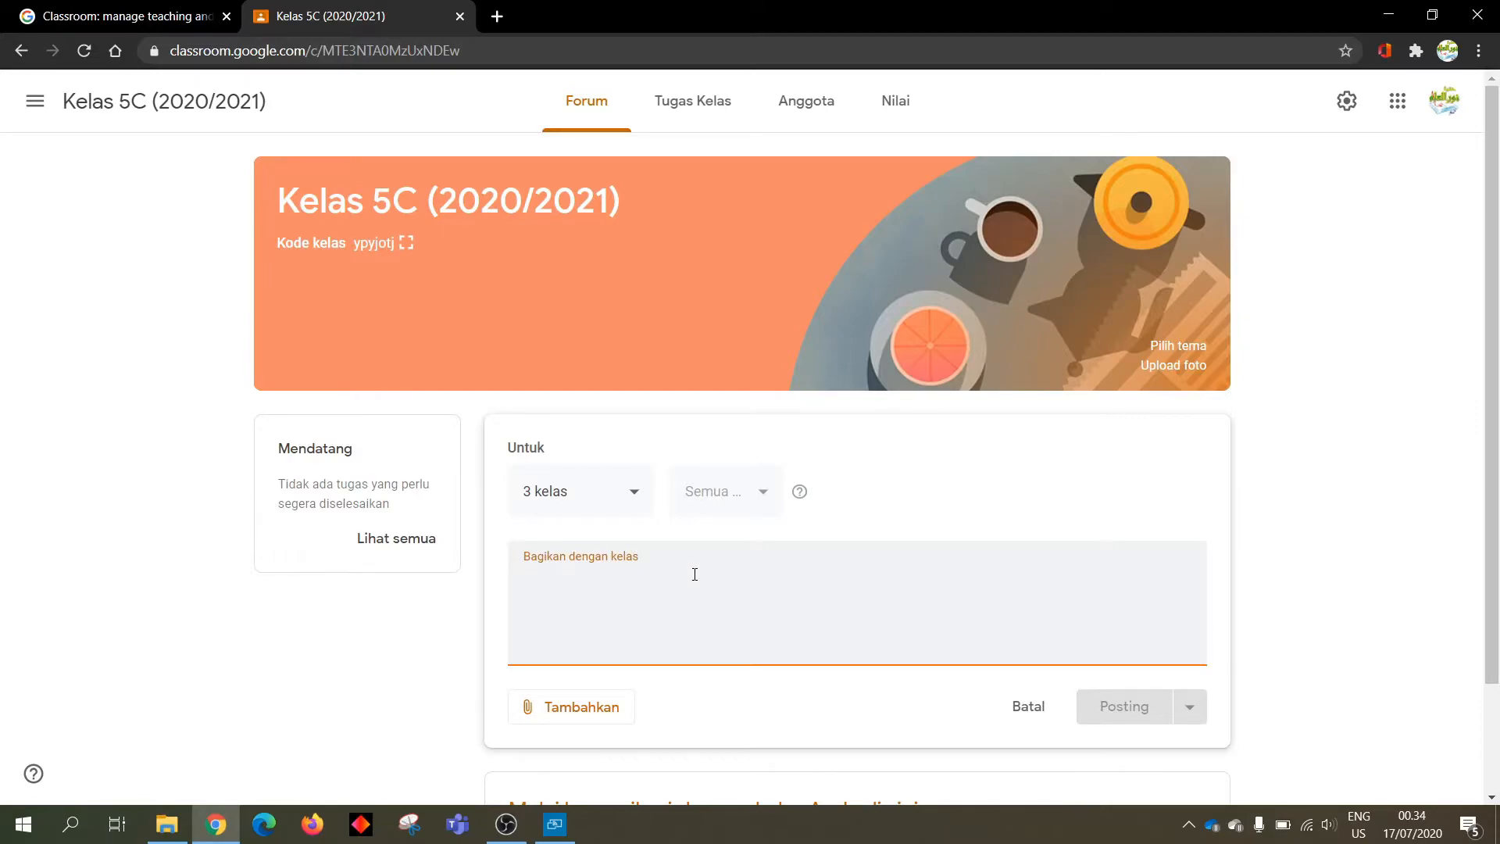
type("Assalamu")
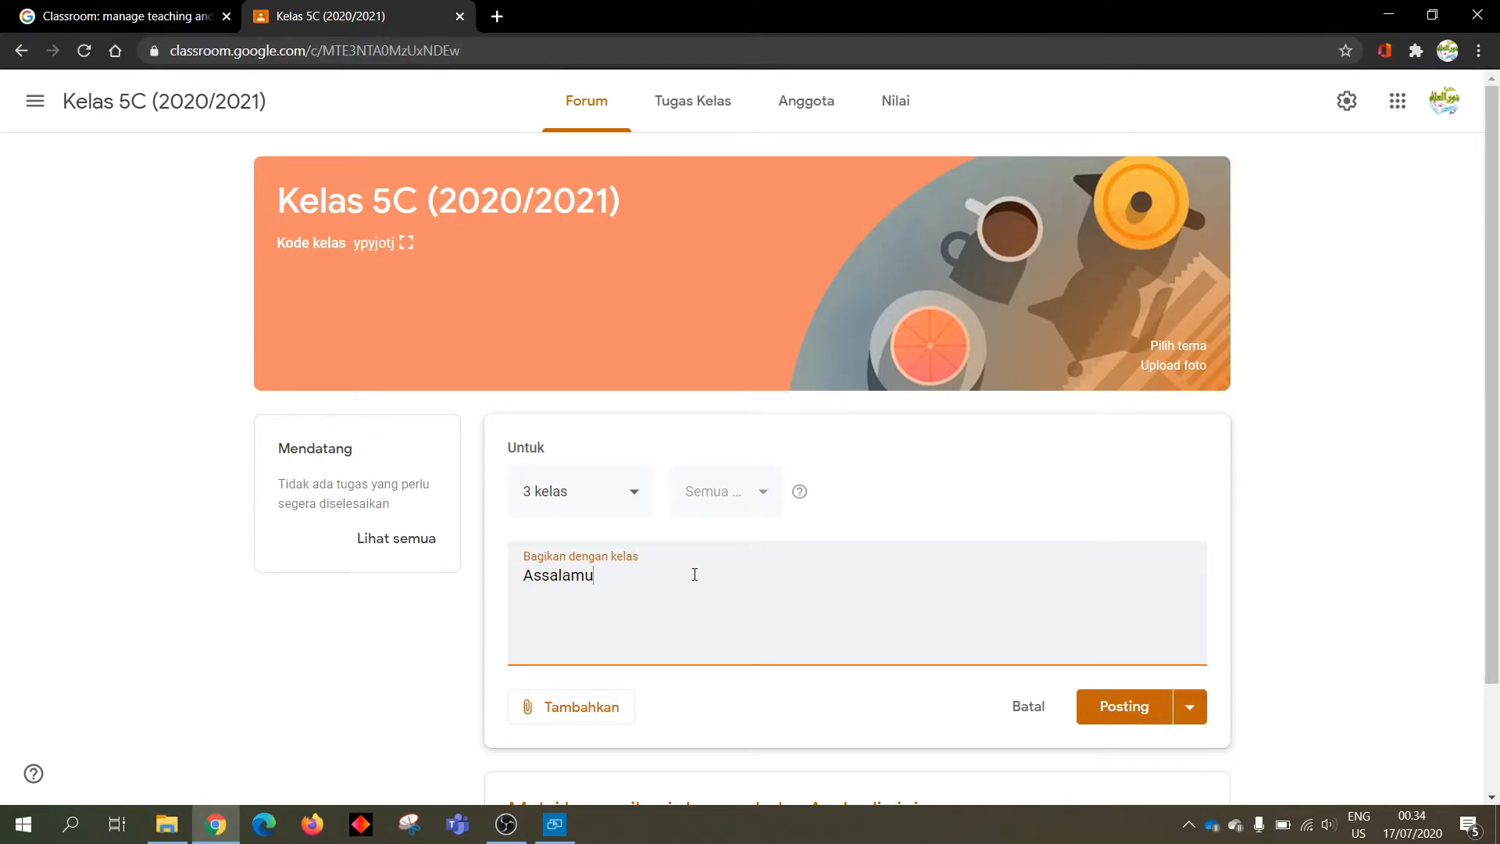
type("'alaikum Warahmatullahi ")
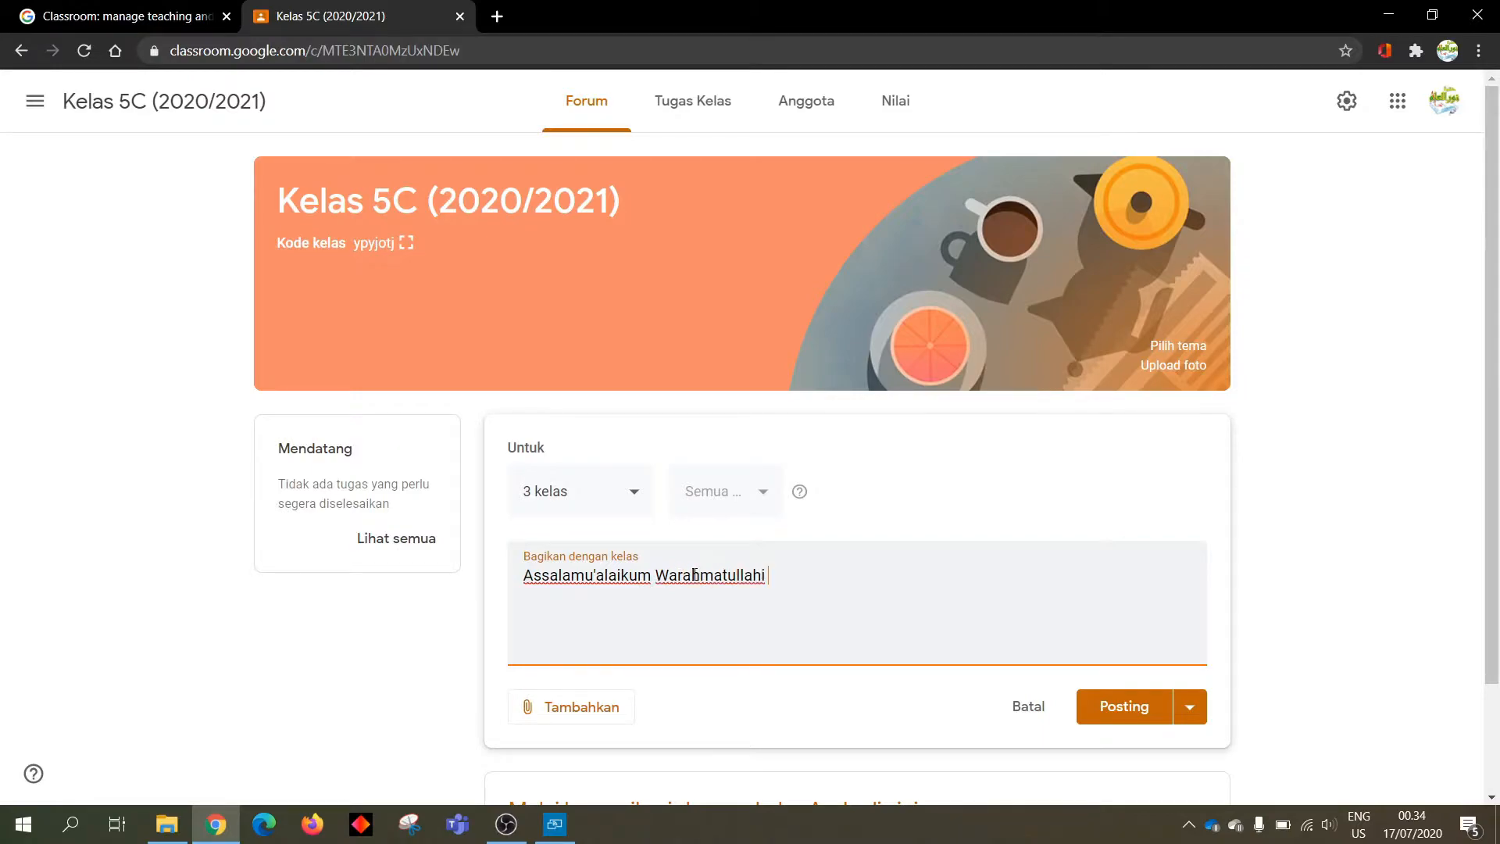
type("Wabarakatuh")
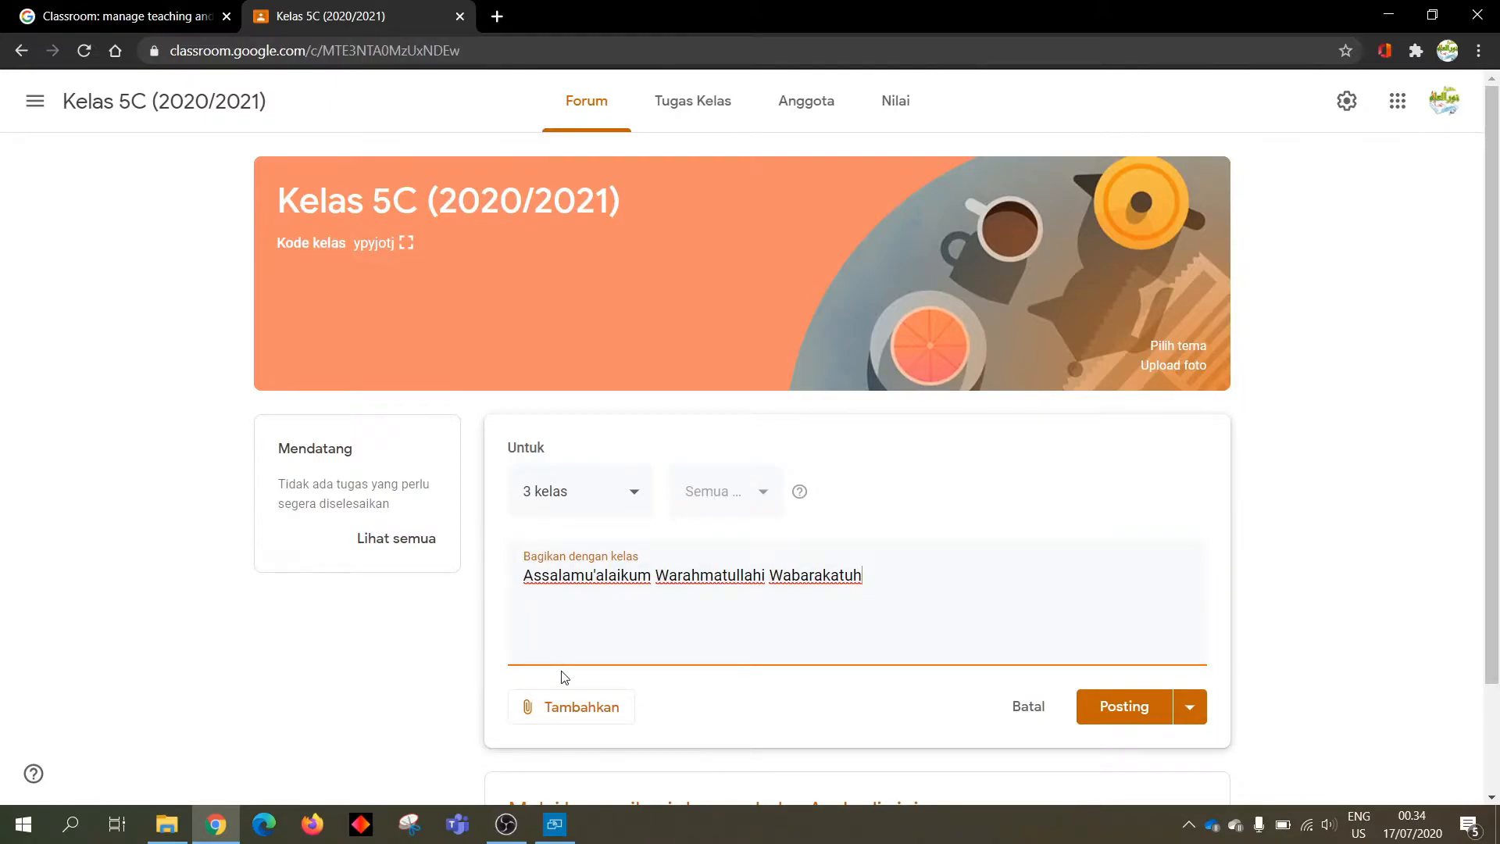
left_click(579, 708)
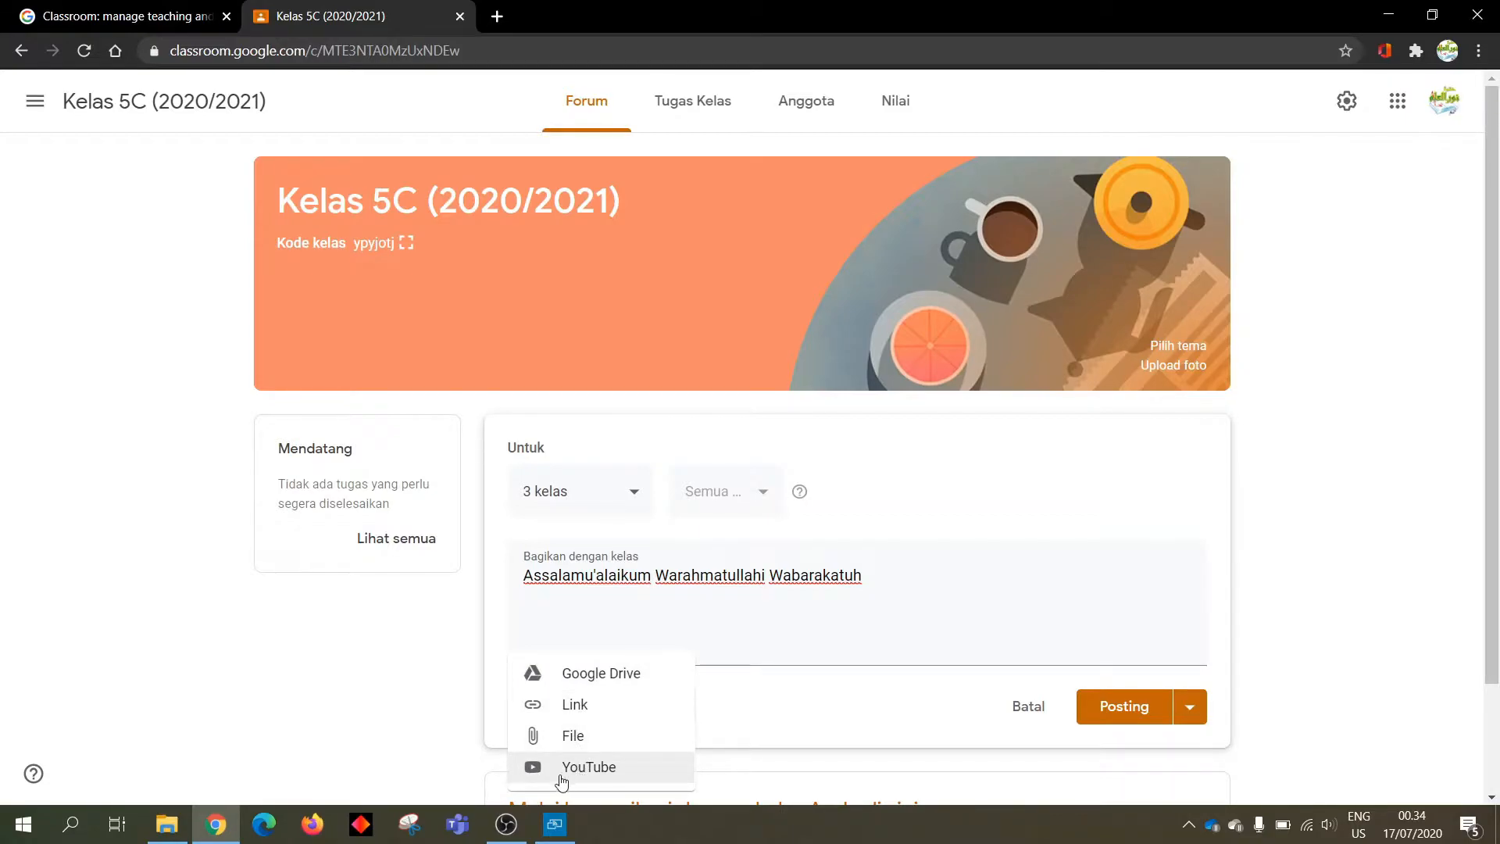
Search YouTube for 'jingle zaid bin tsabit' and attach the 'JINGLE ZAID BIN TSABIT' video
left_click(590, 770)
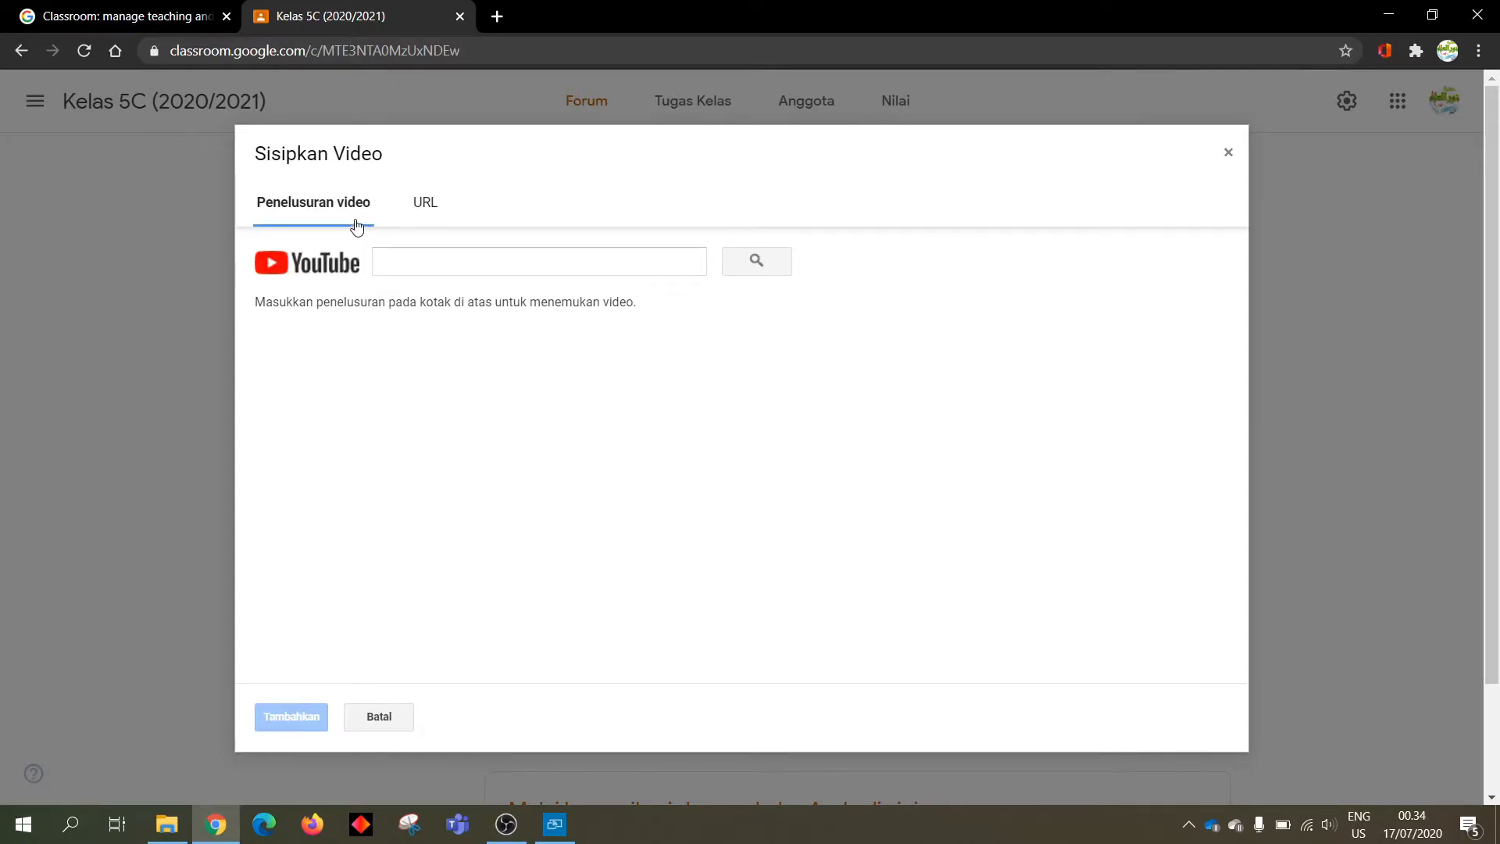
left_click(401, 269)
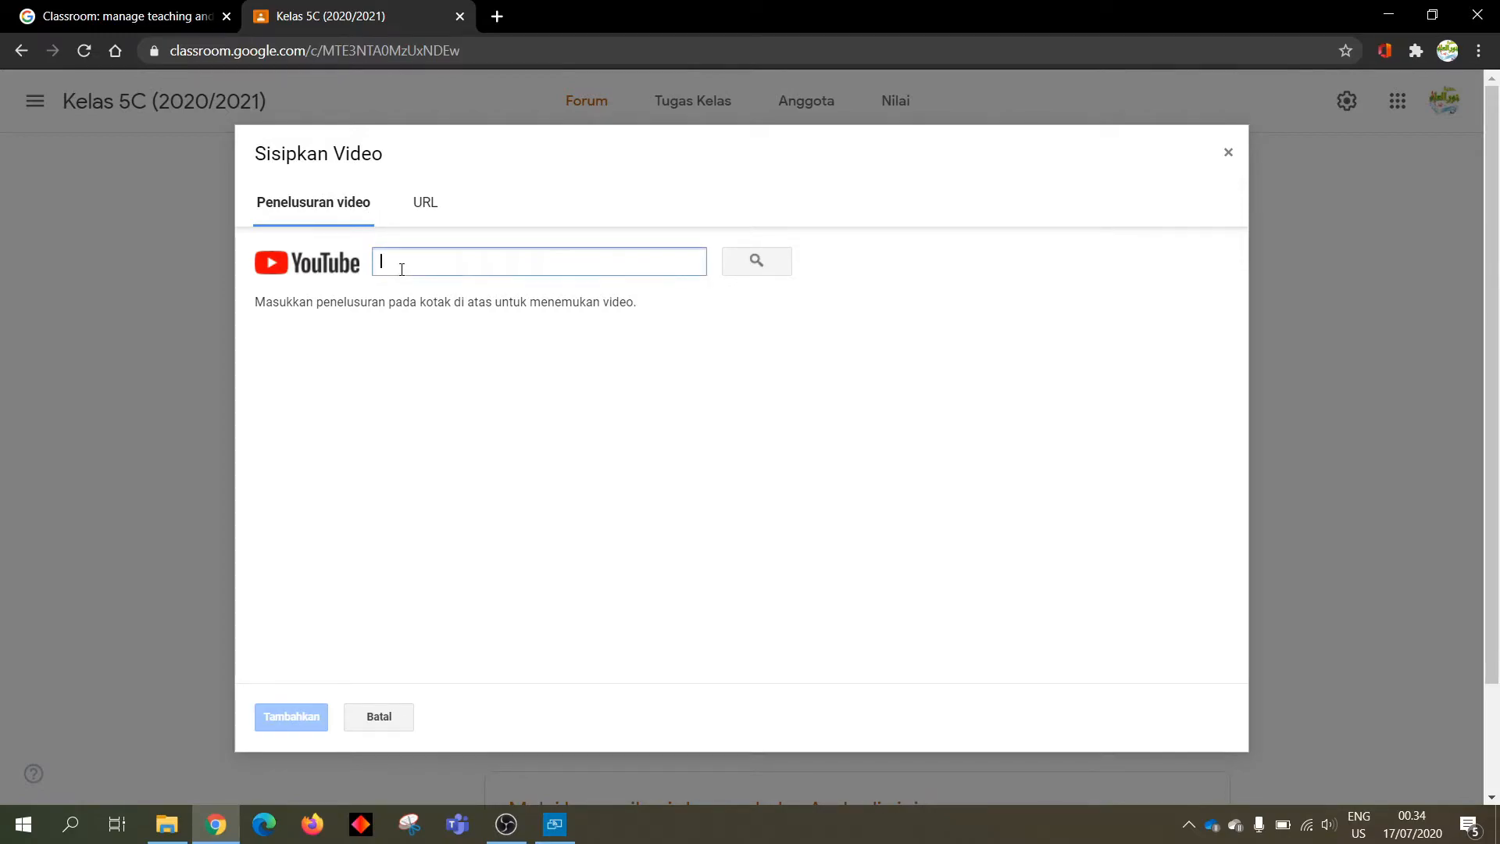
left_click(419, 209)
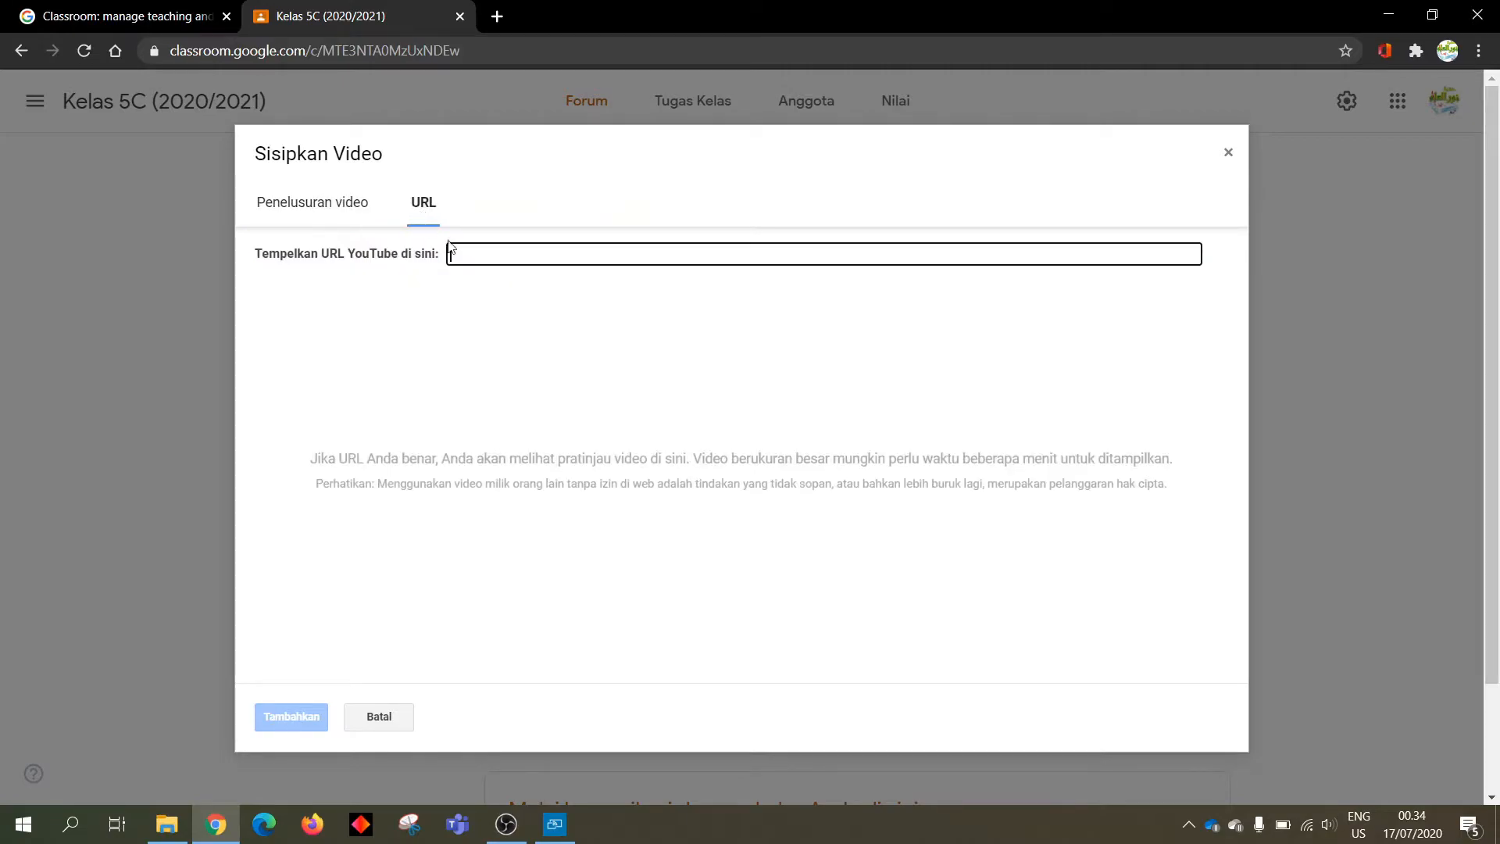
left_click(320, 204)
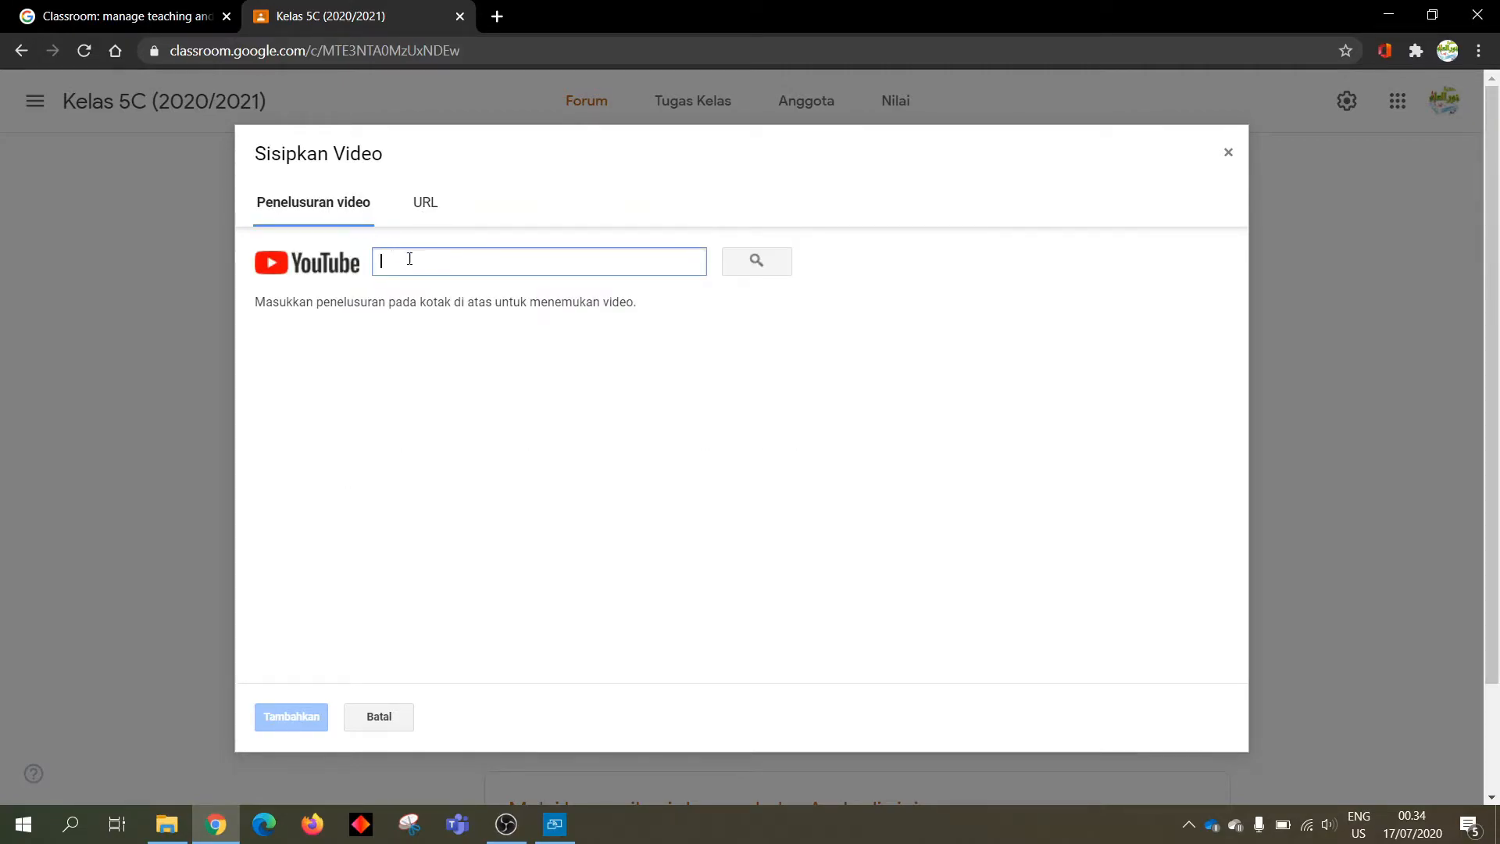
type("jingle zaid bin tsabit")
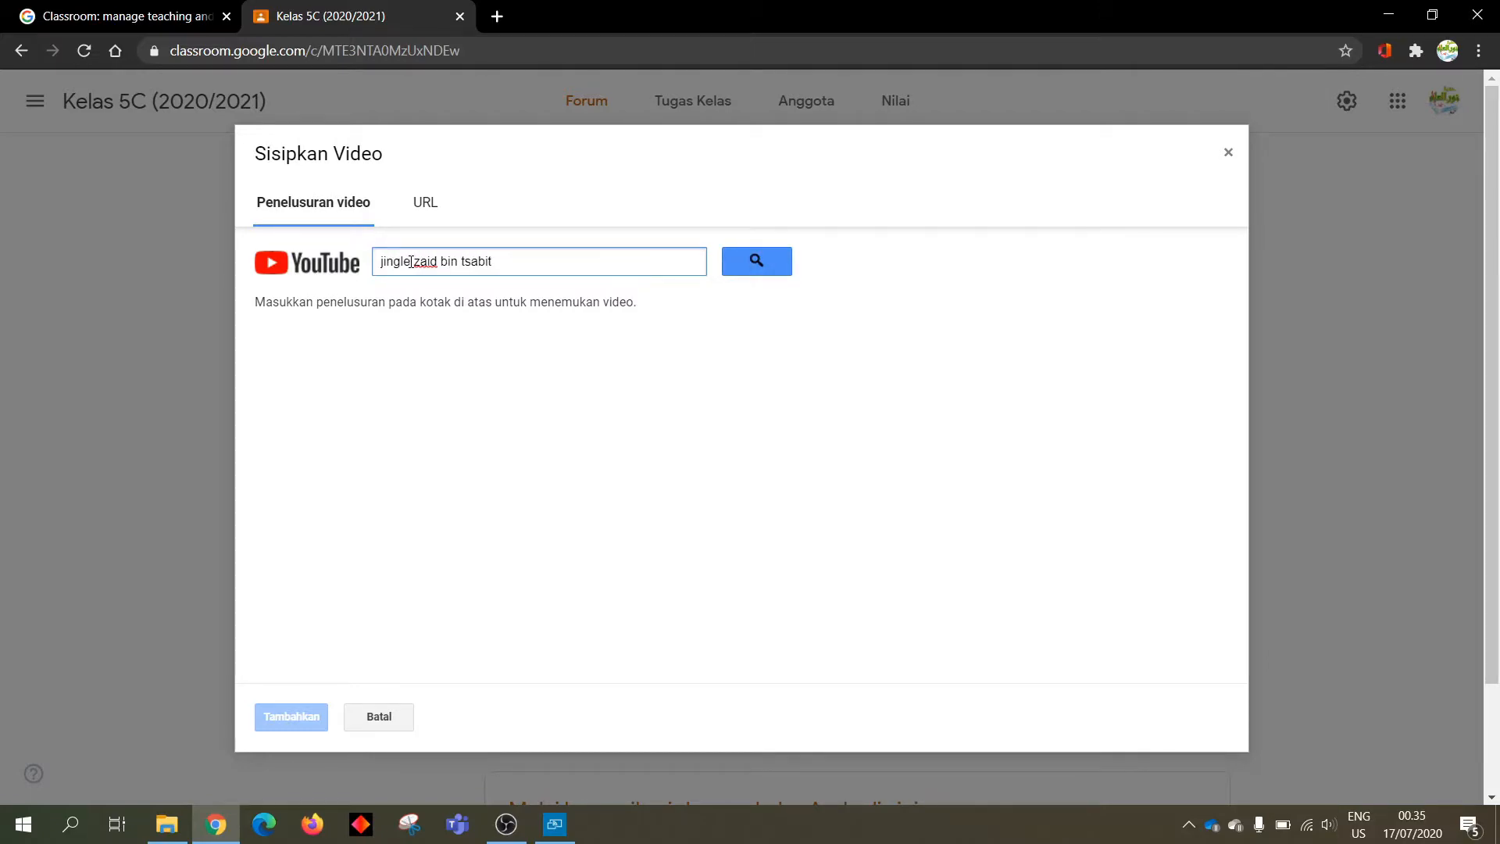
left_click(763, 270)
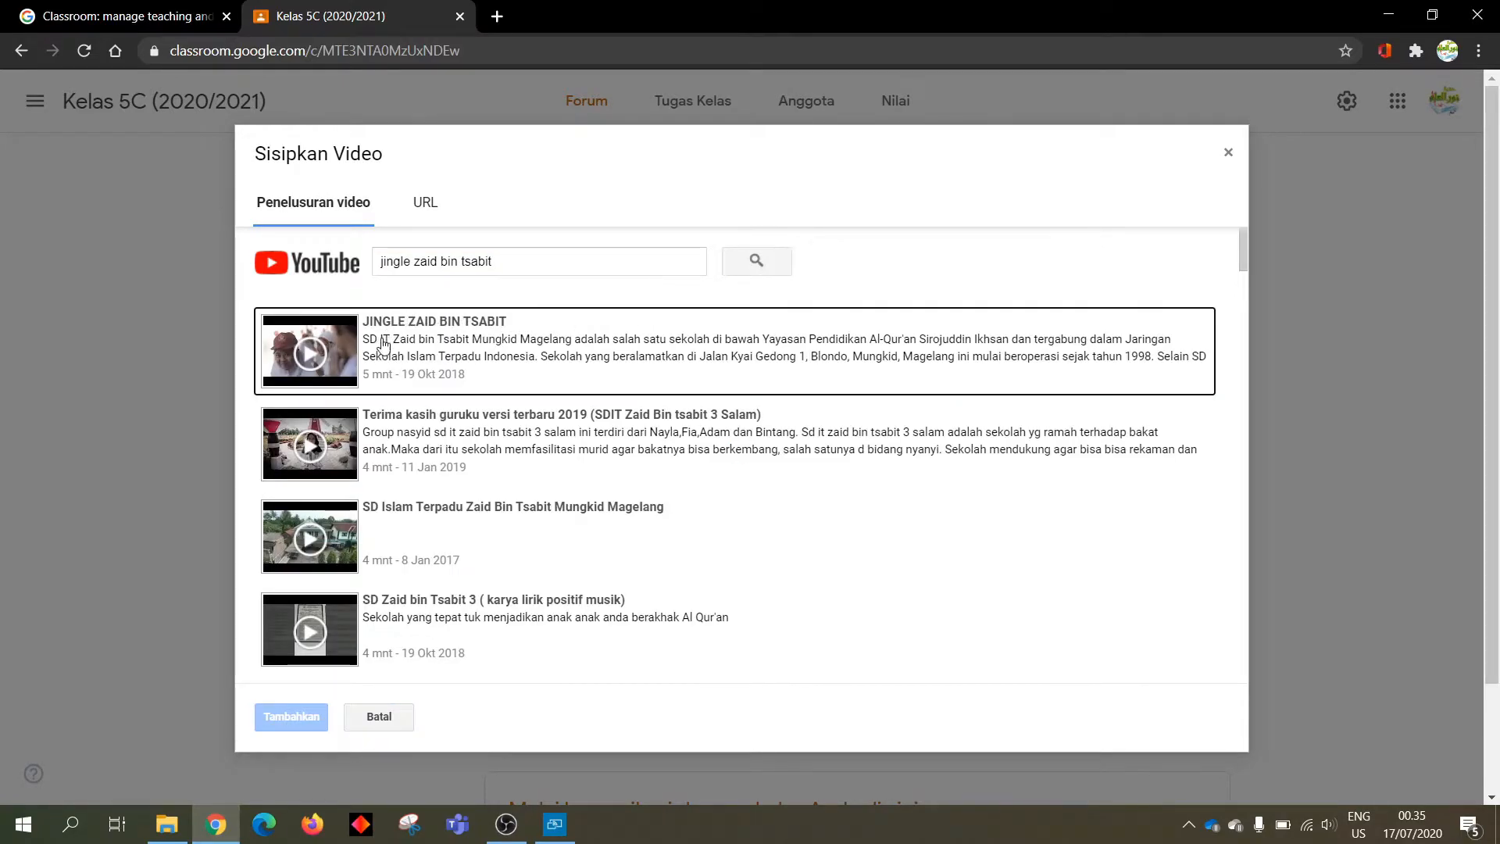
left_click(376, 344)
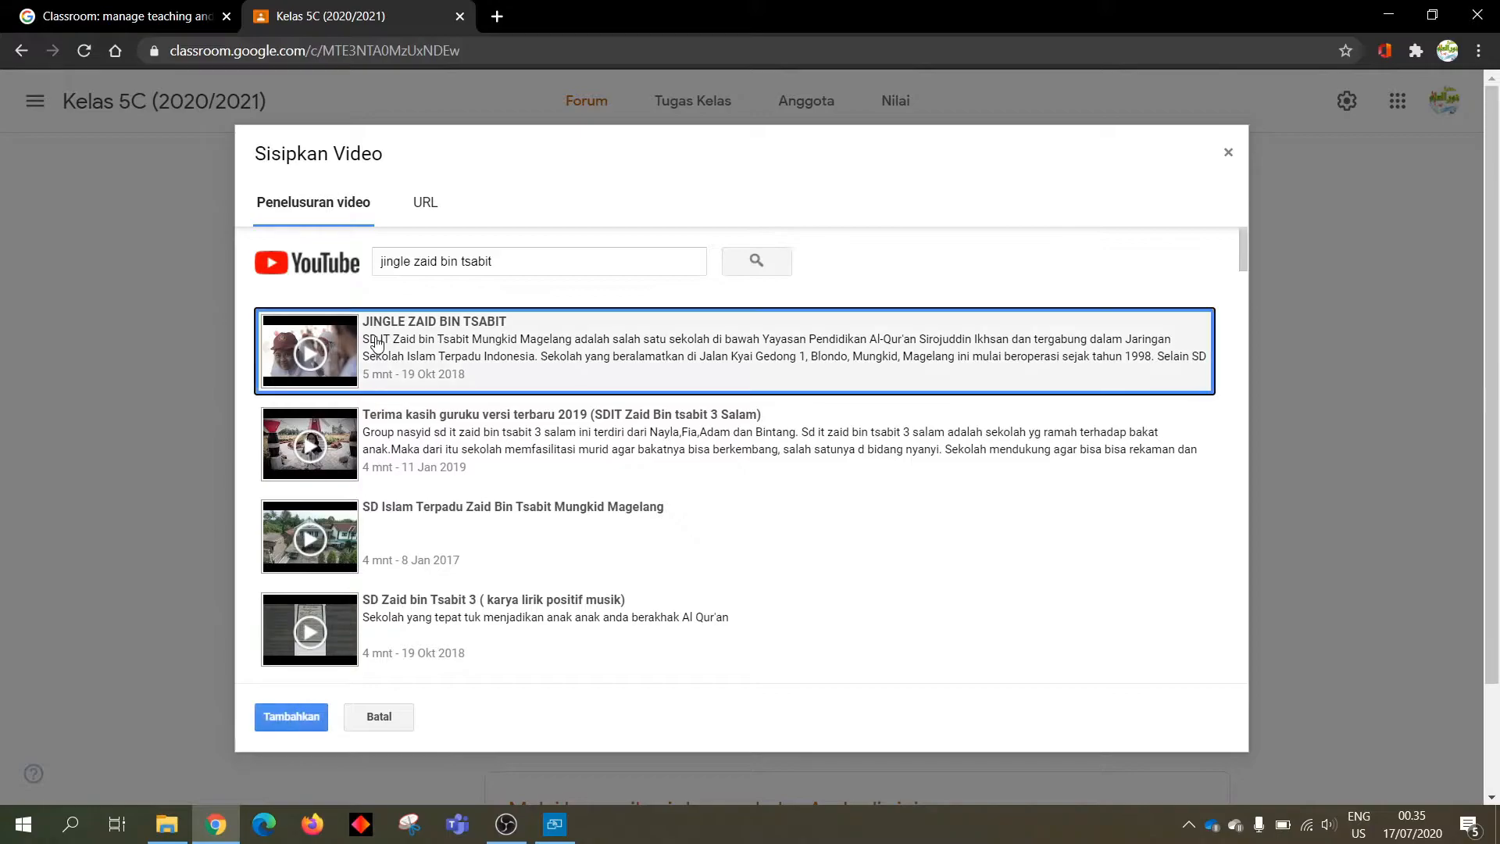
left_click(291, 720)
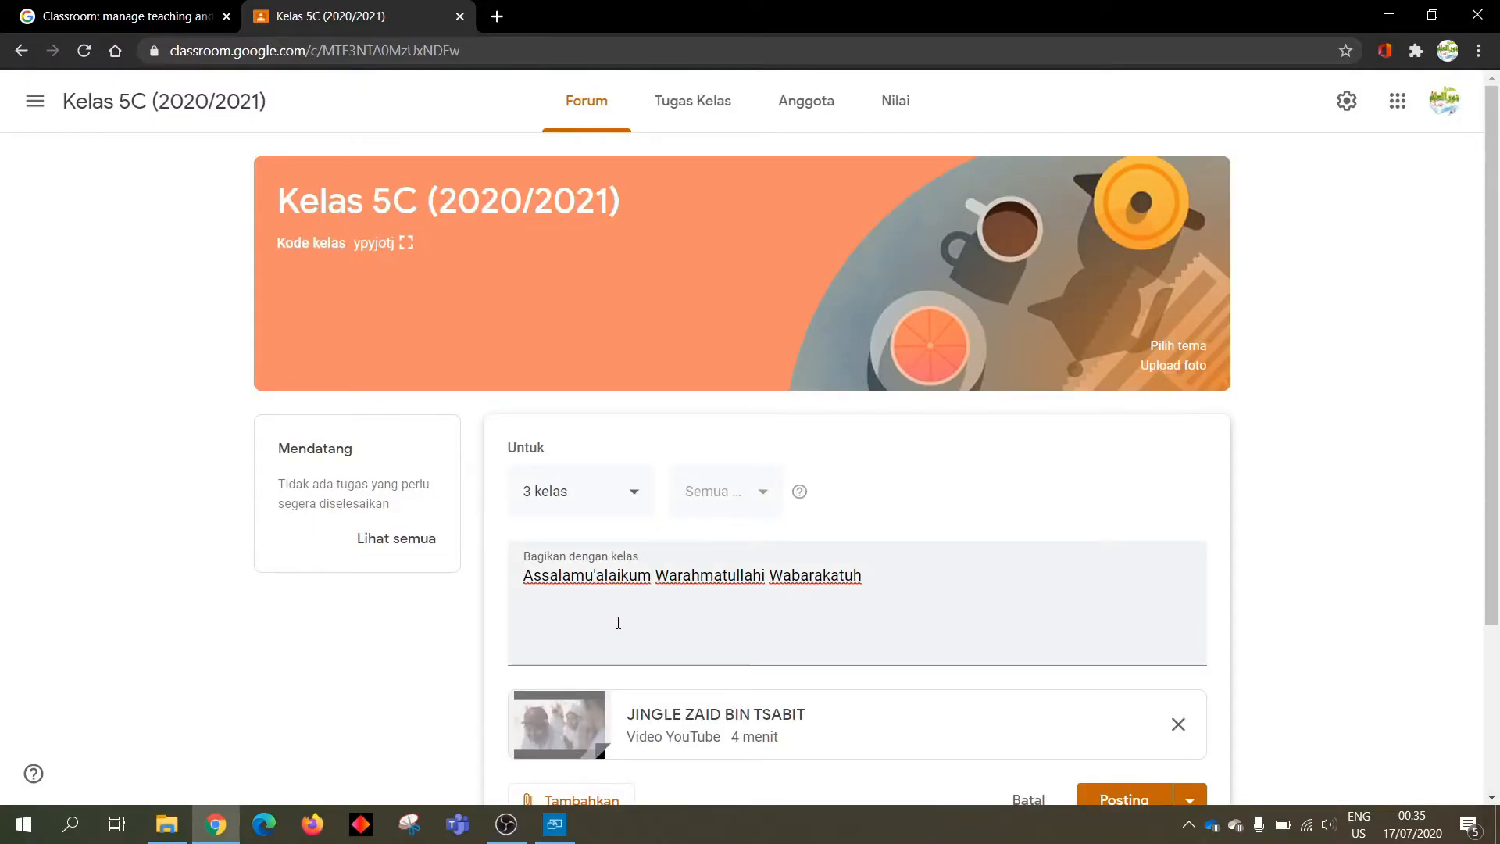
Post the greeting announcement with the jingle video to Kelas 5C, 5A and 5B
scroll(617, 622, "down", 2)
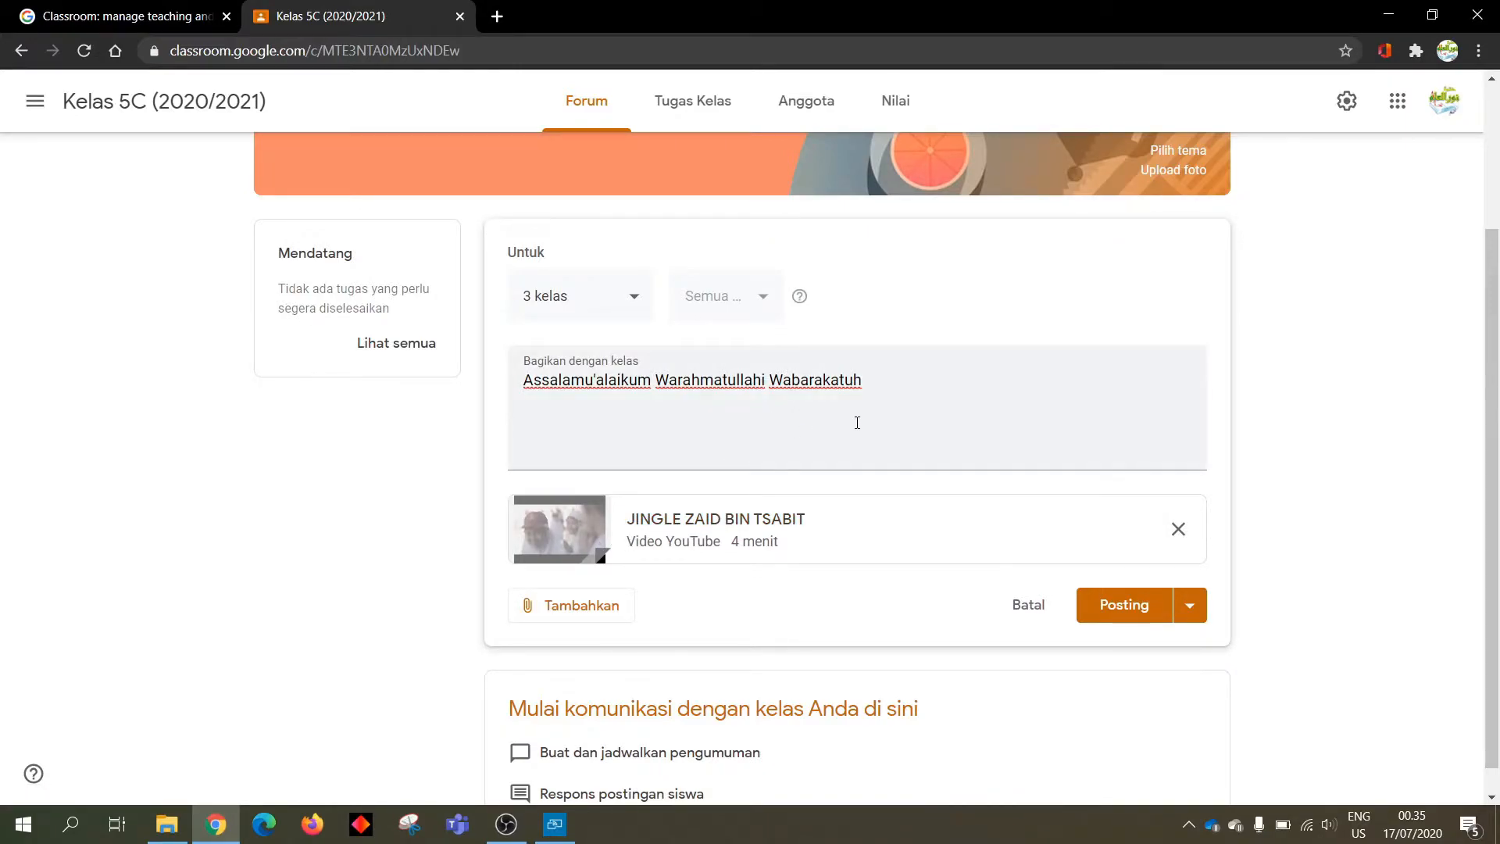
left_click(1127, 614)
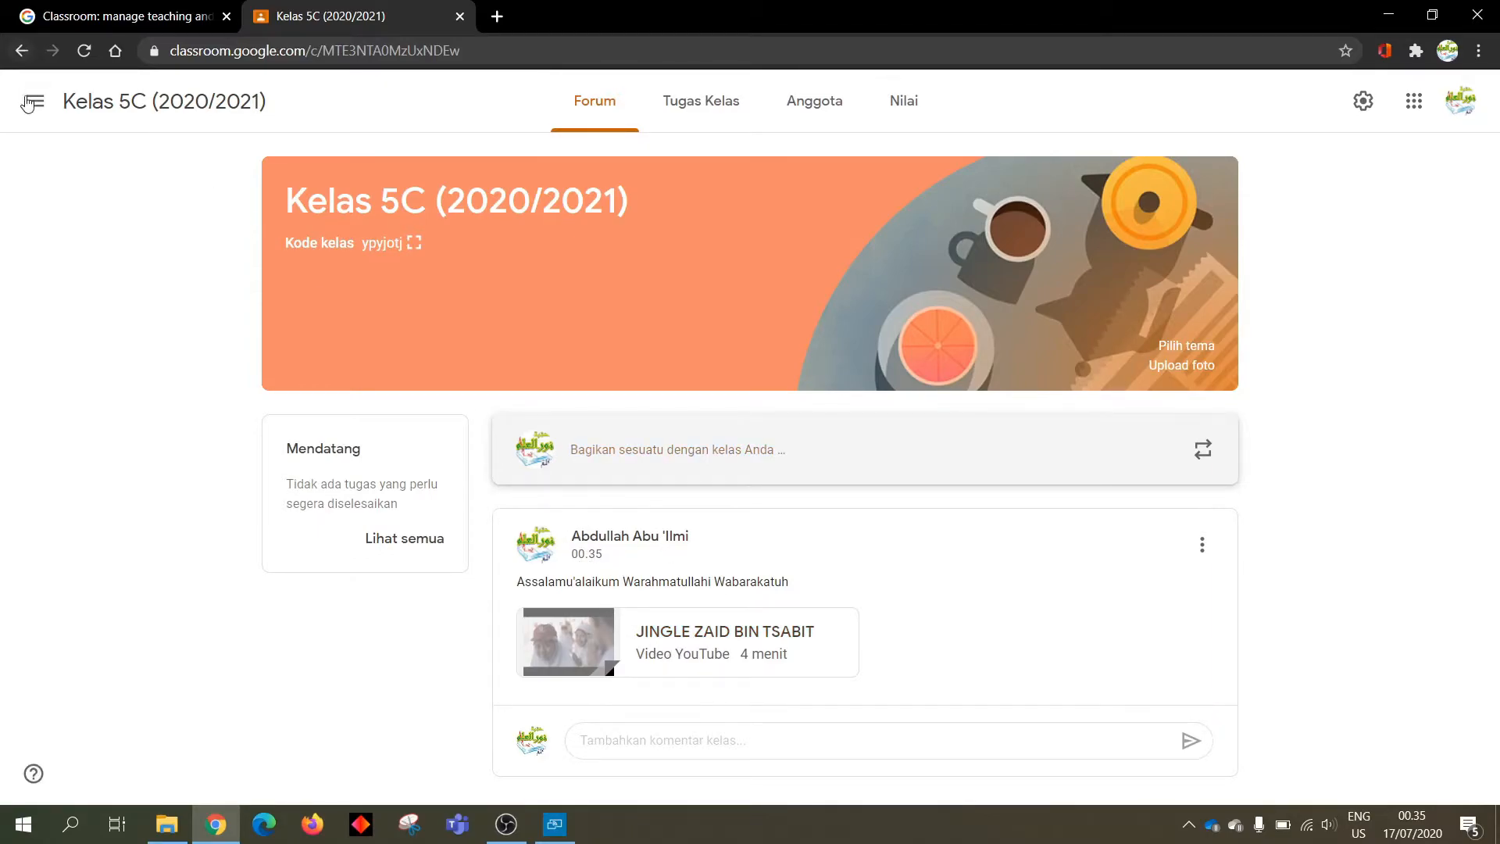
left_click(31, 100)
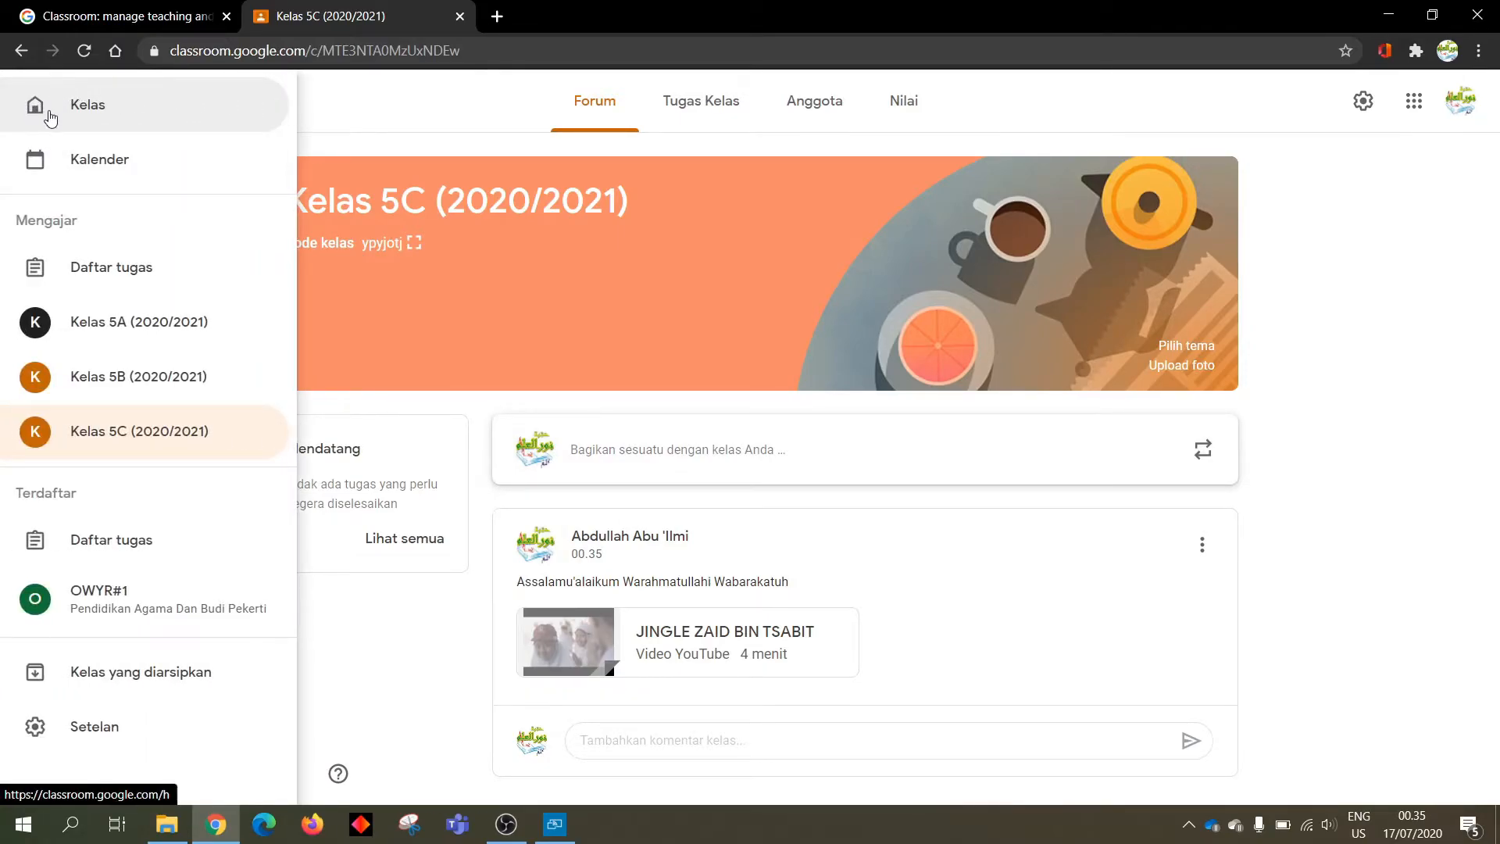
left_click(373, 119)
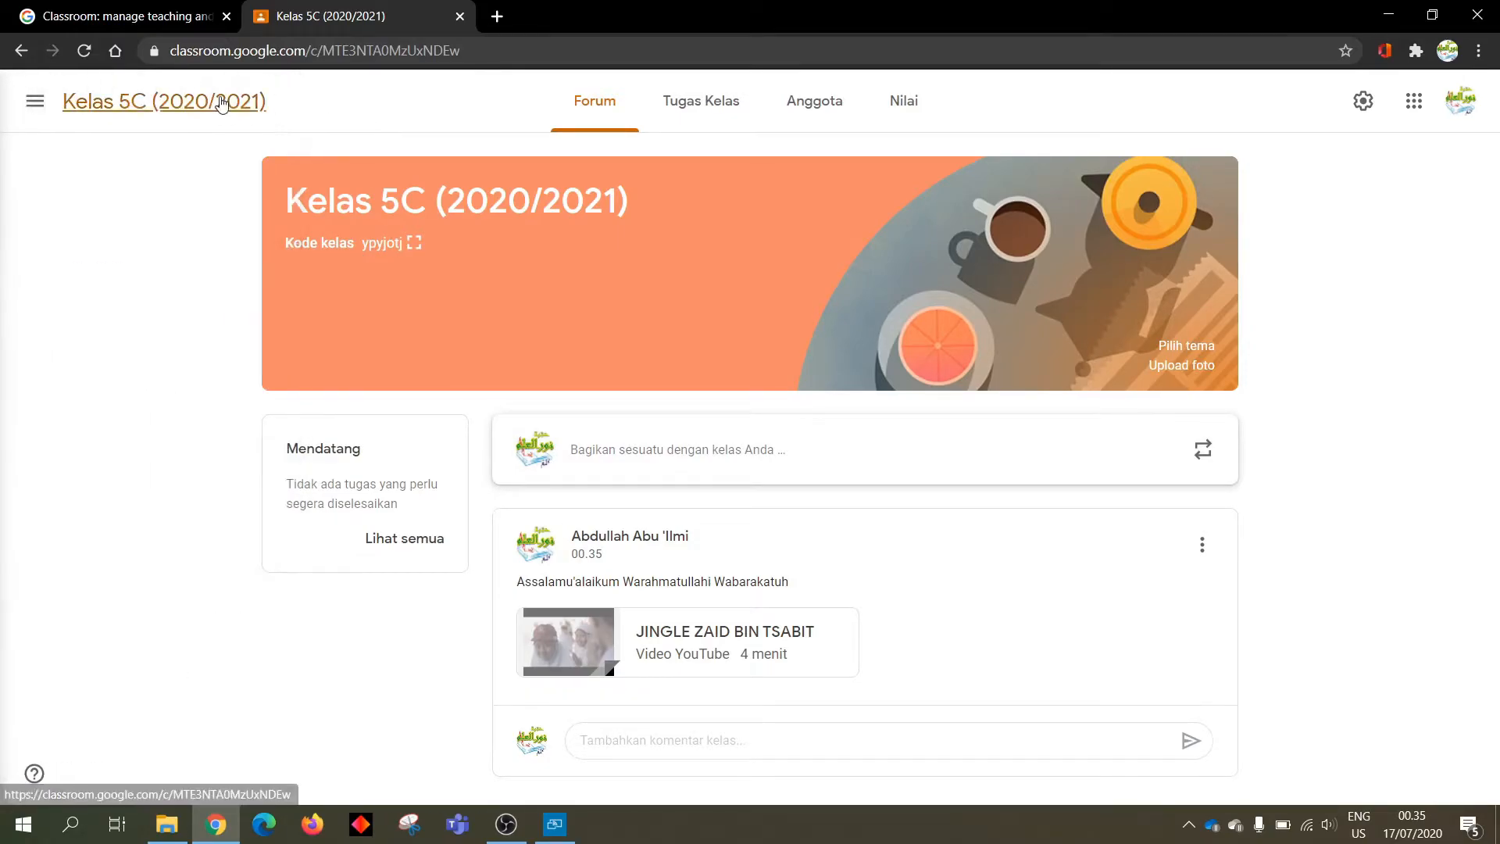
left_click(31, 108)
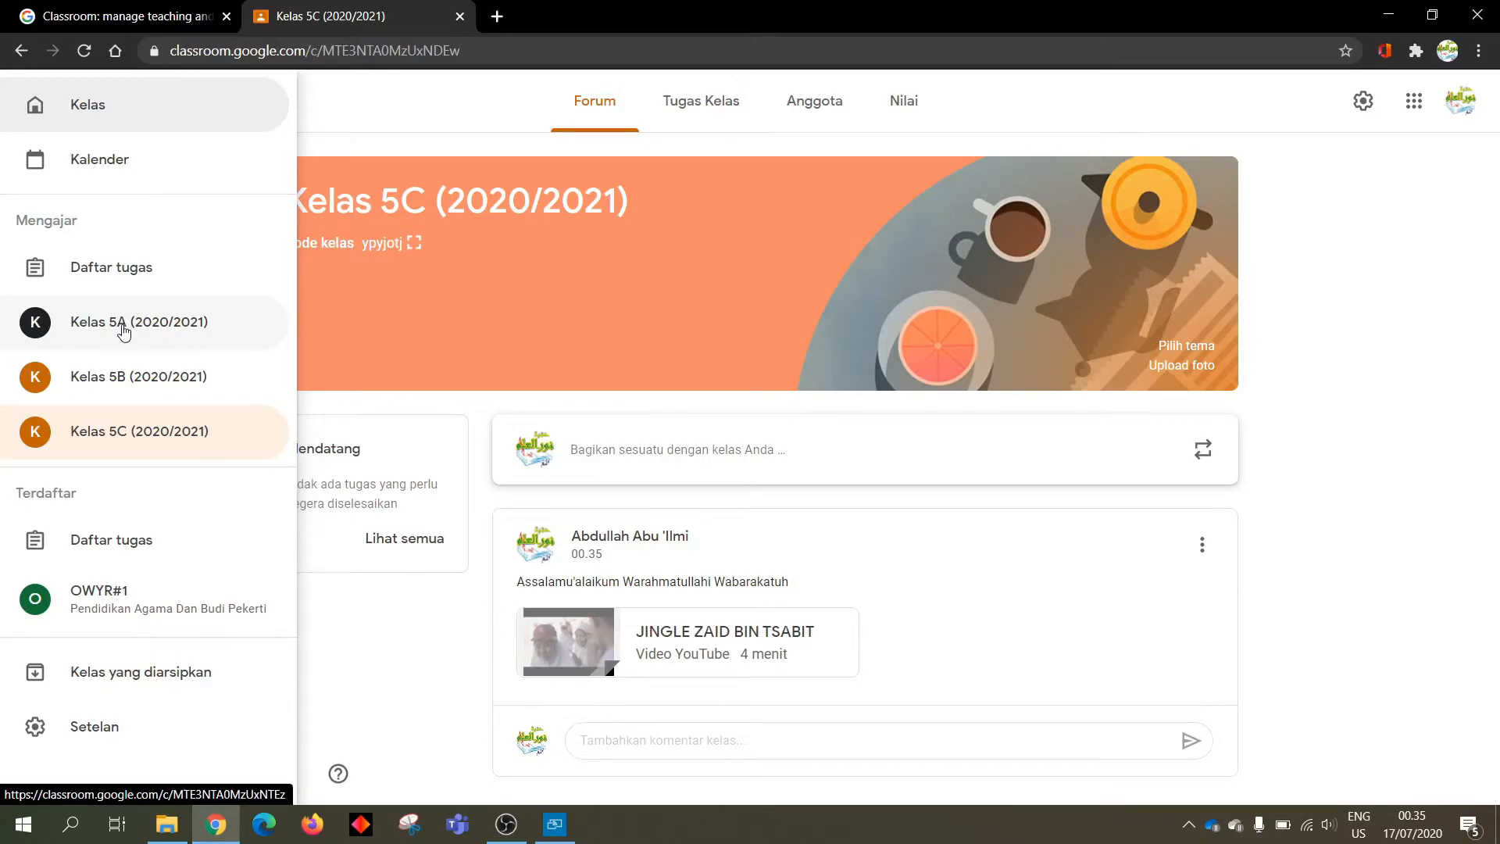
left_click(123, 332)
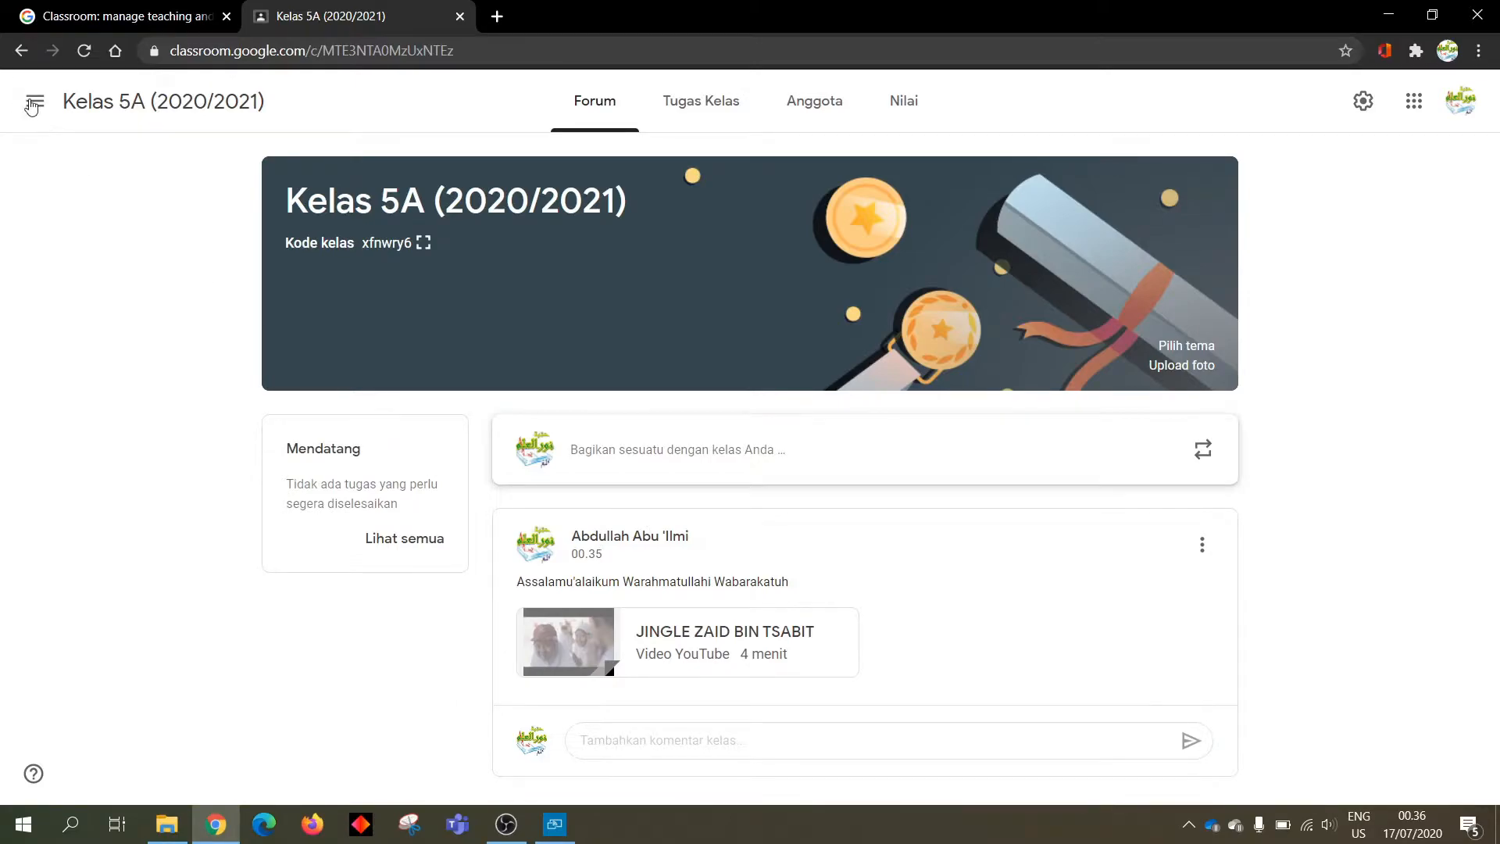
left_click(32, 103)
left_click(123, 373)
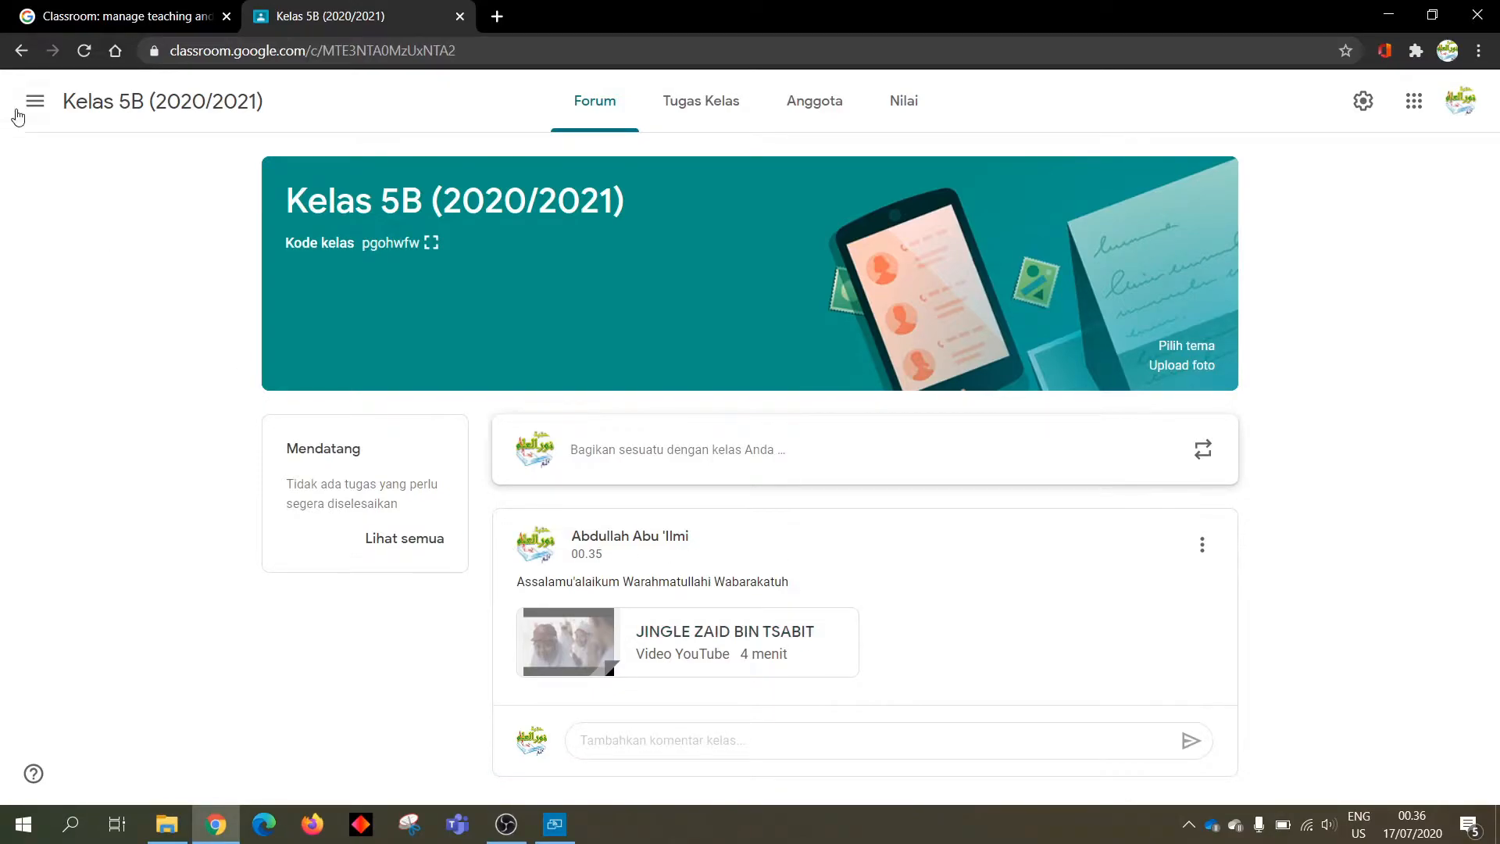
left_click(35, 100)
left_click(98, 431)
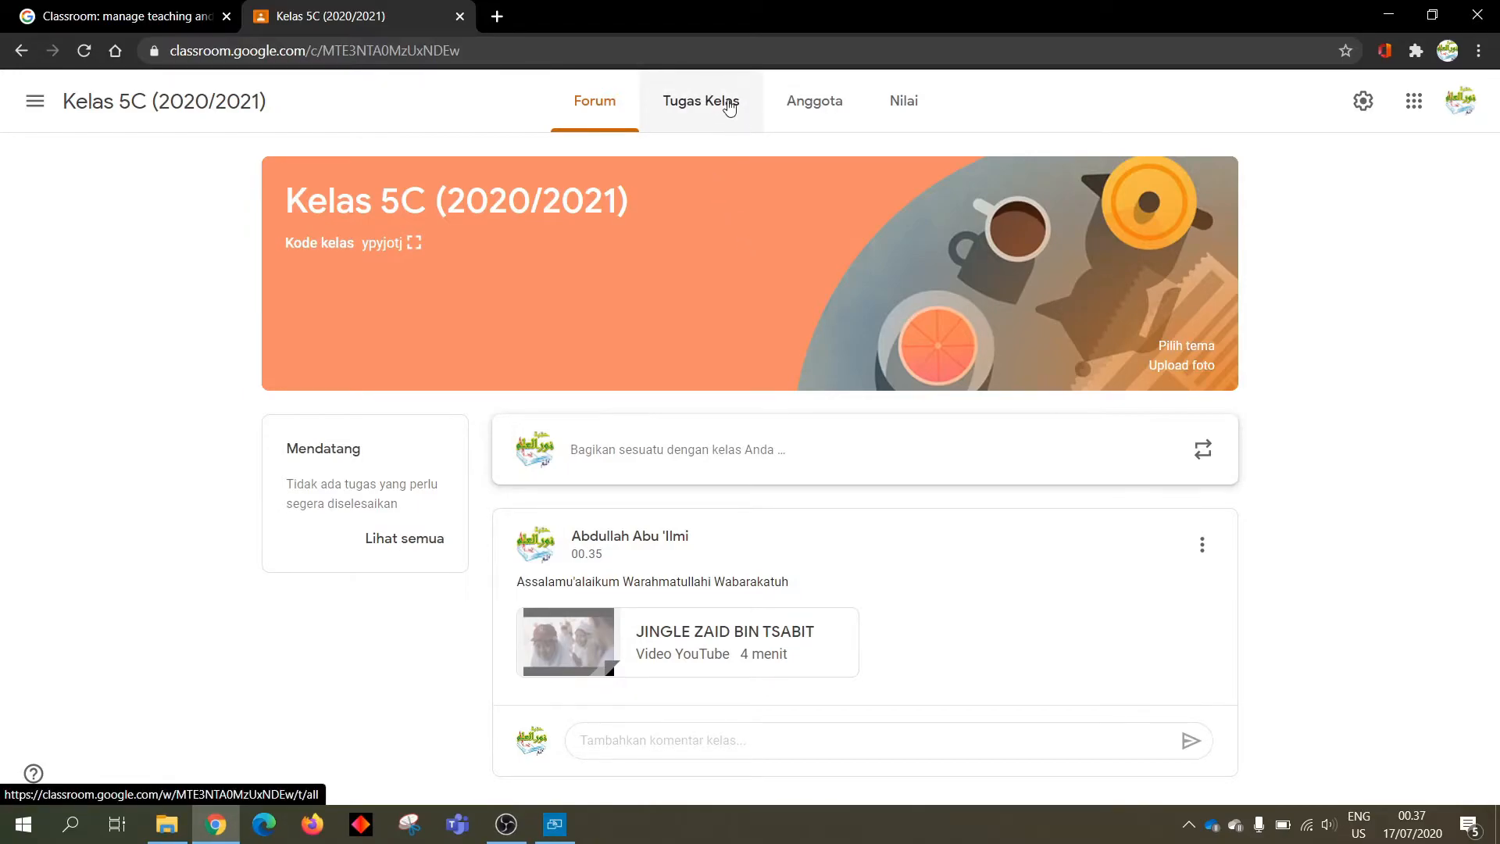
Go to the Kelas 5C Tugas Kelas page and open the Buat menu
left_click(698, 110)
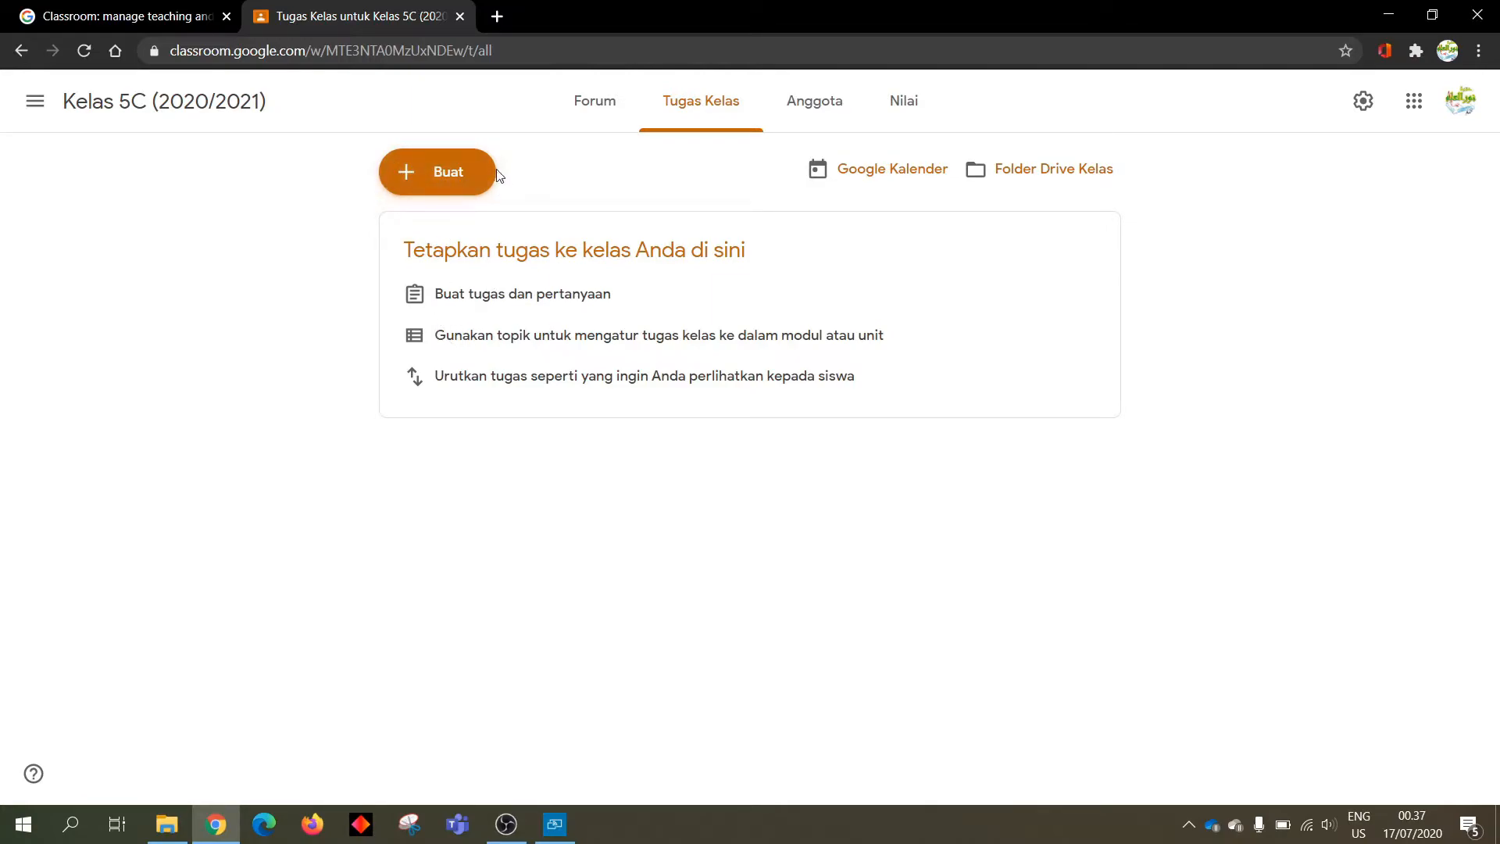
left_click(452, 177)
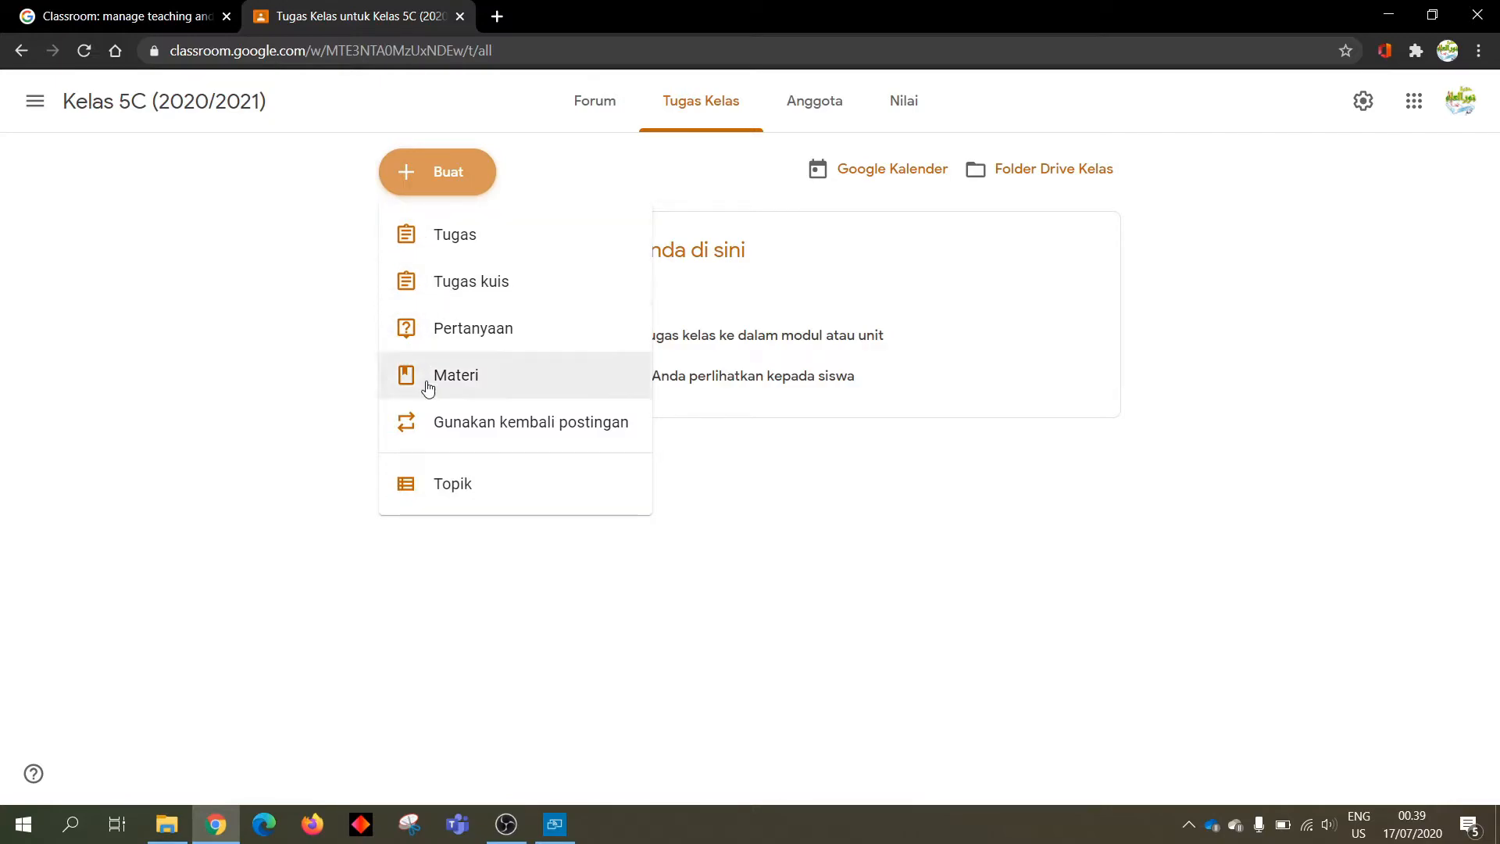
Add a classwork topic named 'Materi Ajar'
left_click(439, 490)
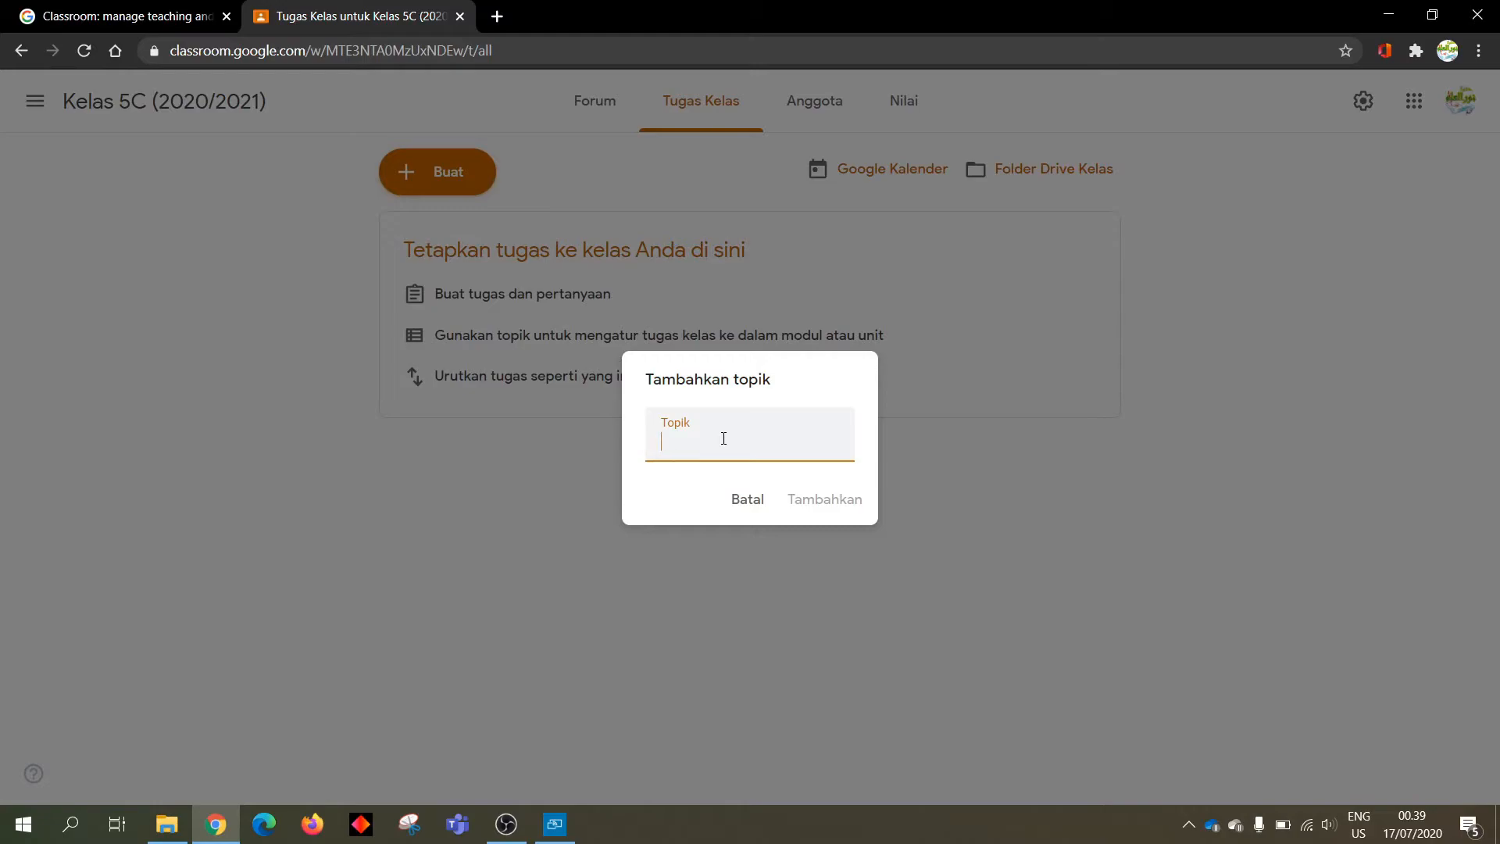
type("Materi Ajar")
left_click(823, 513)
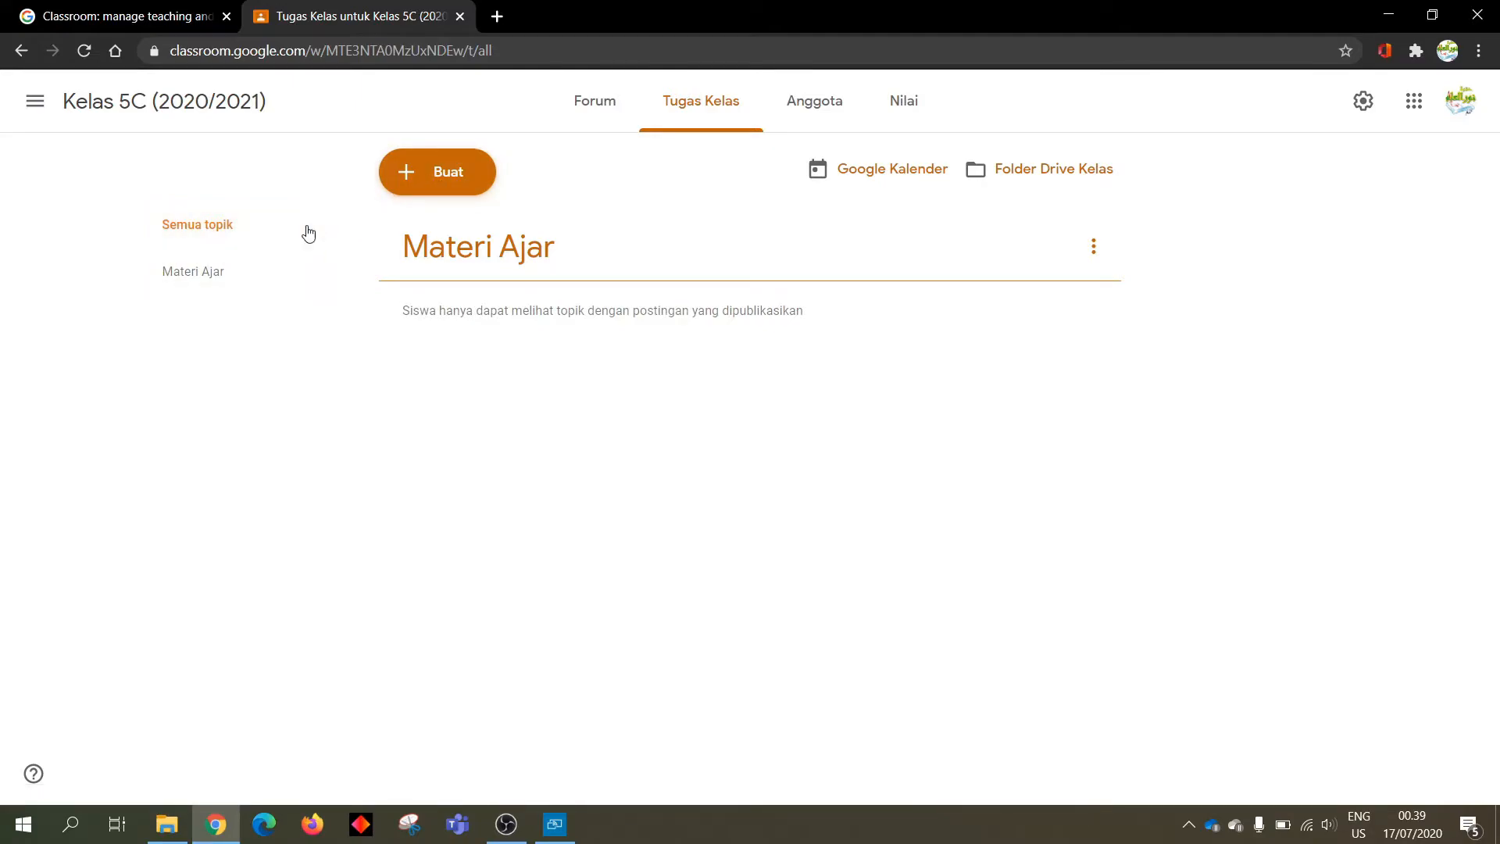
Reopen the Buat menu on the classwork page
left_click(447, 173)
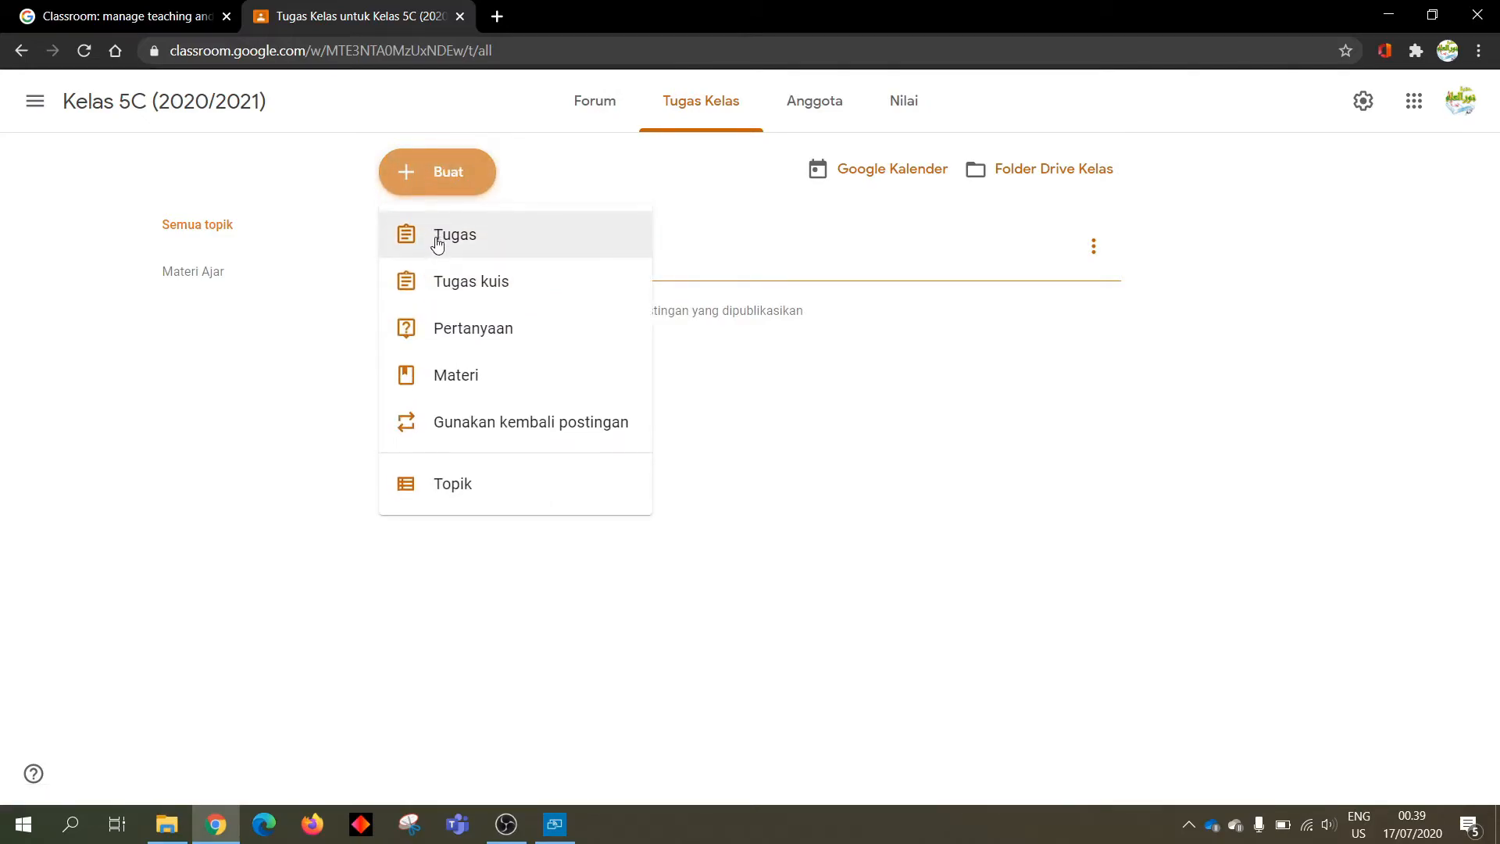
Create assignment 'Foto Kegiatan MPLS di Rumah' asking students to send photos from the first MPLS day at home
left_click(437, 244)
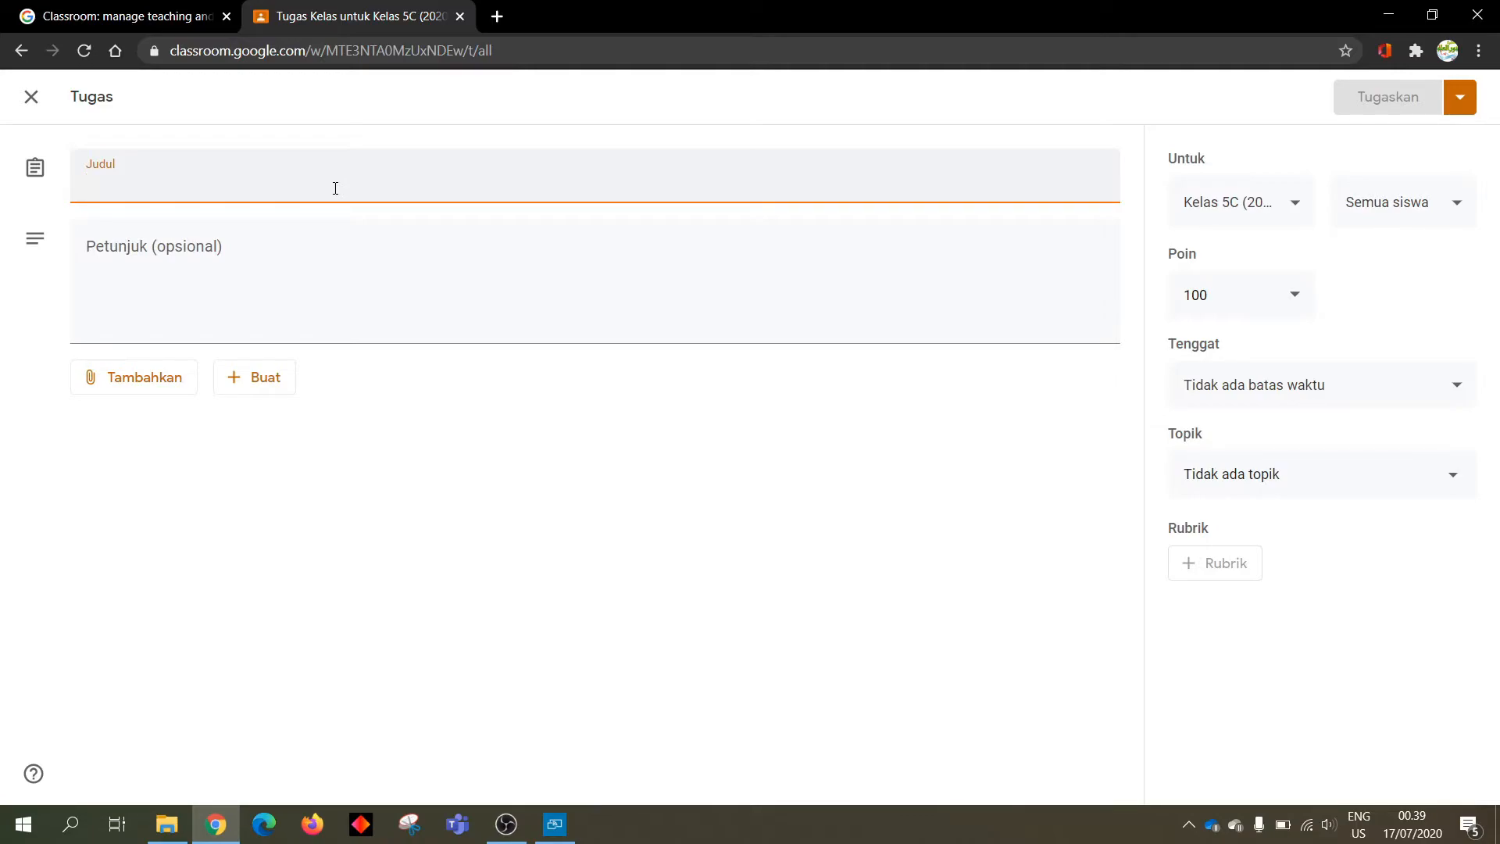
type("Foto Kegiatan MPLS di Rumah")
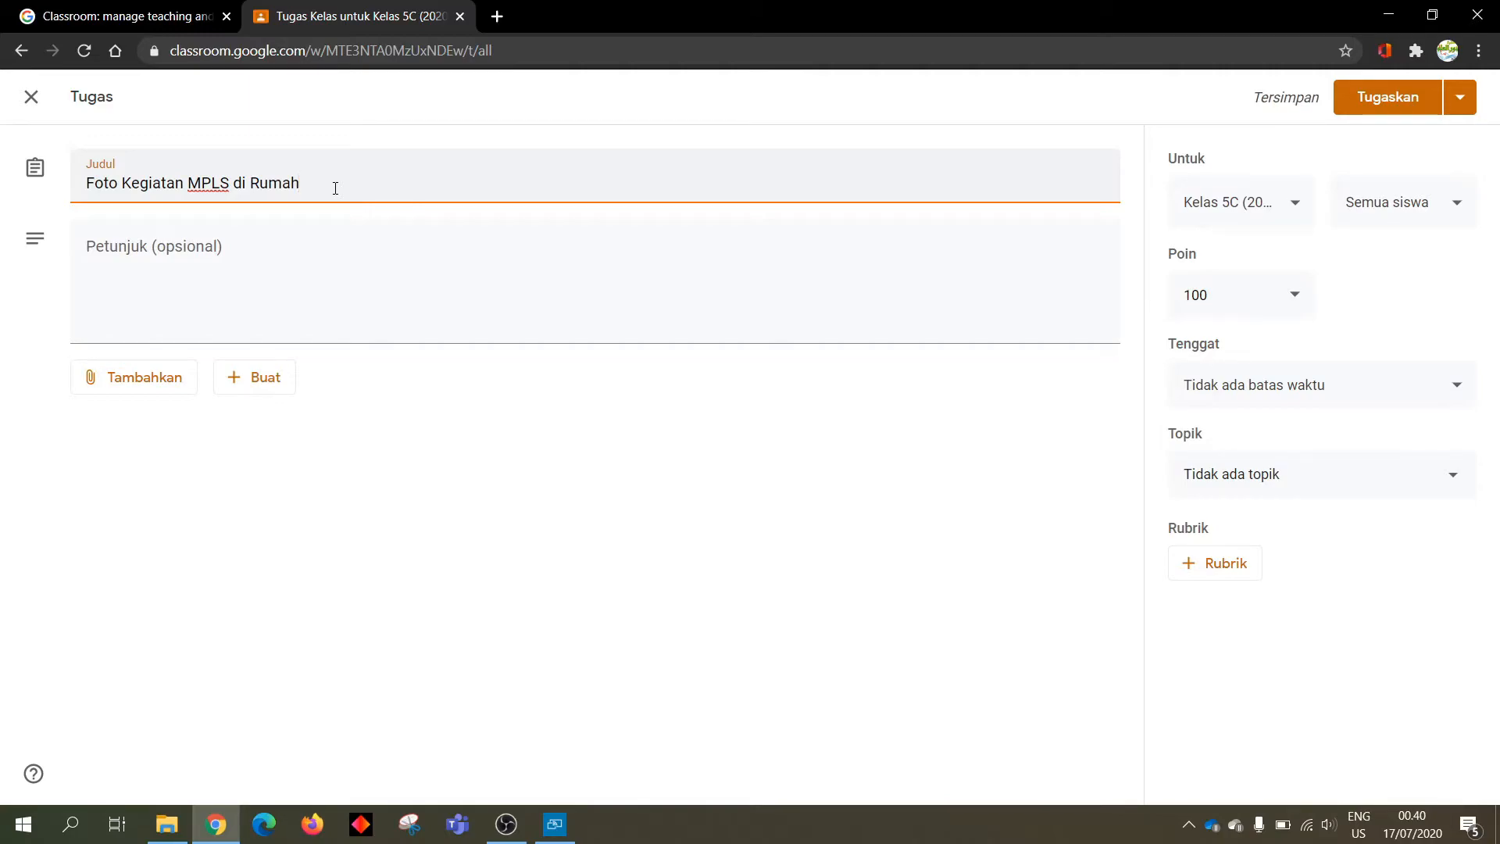
left_click(289, 249)
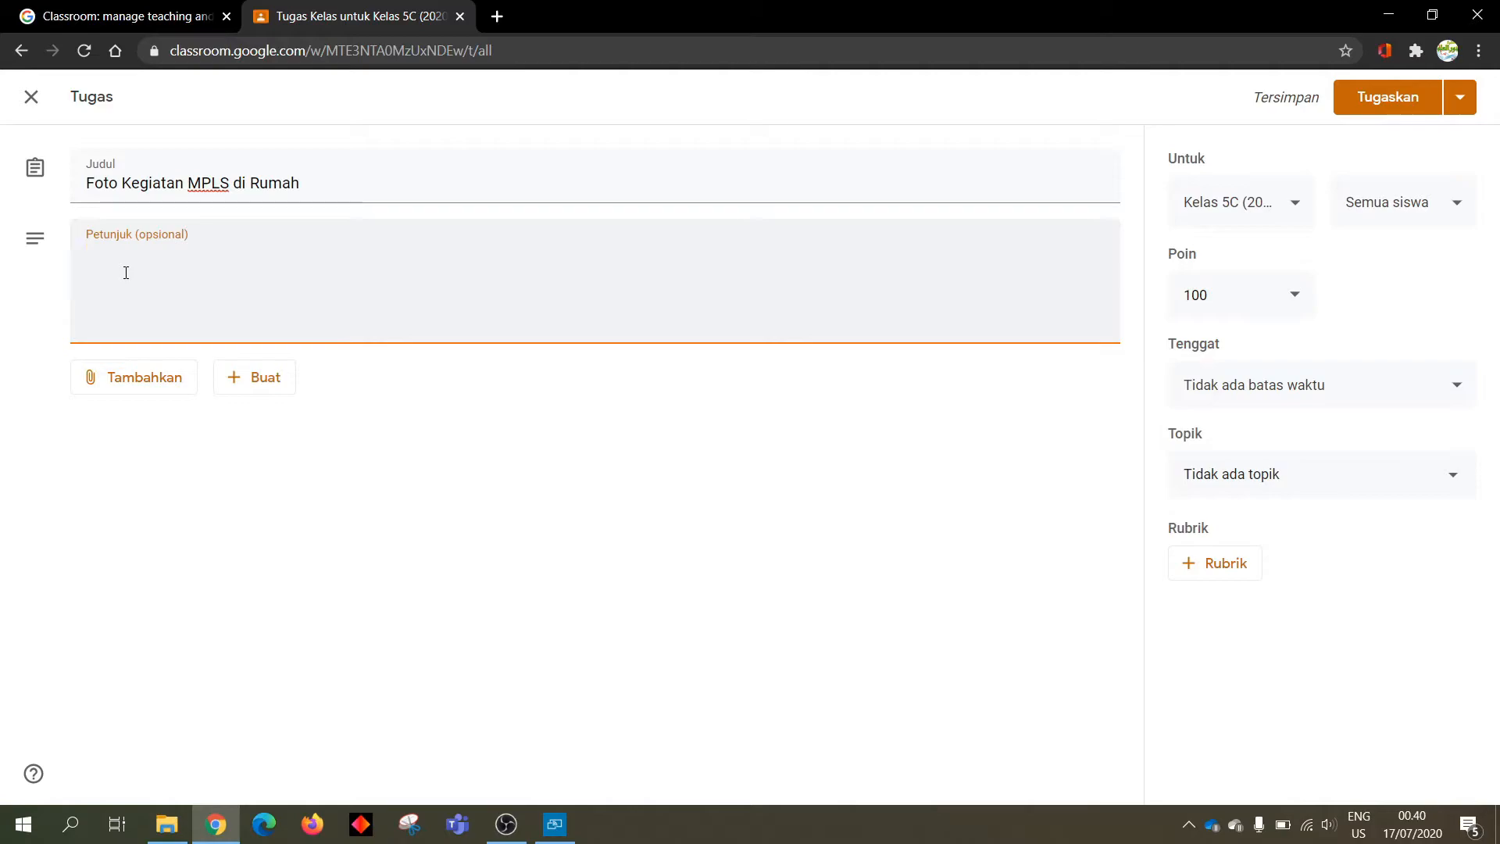
type("Silakan kirimkan")
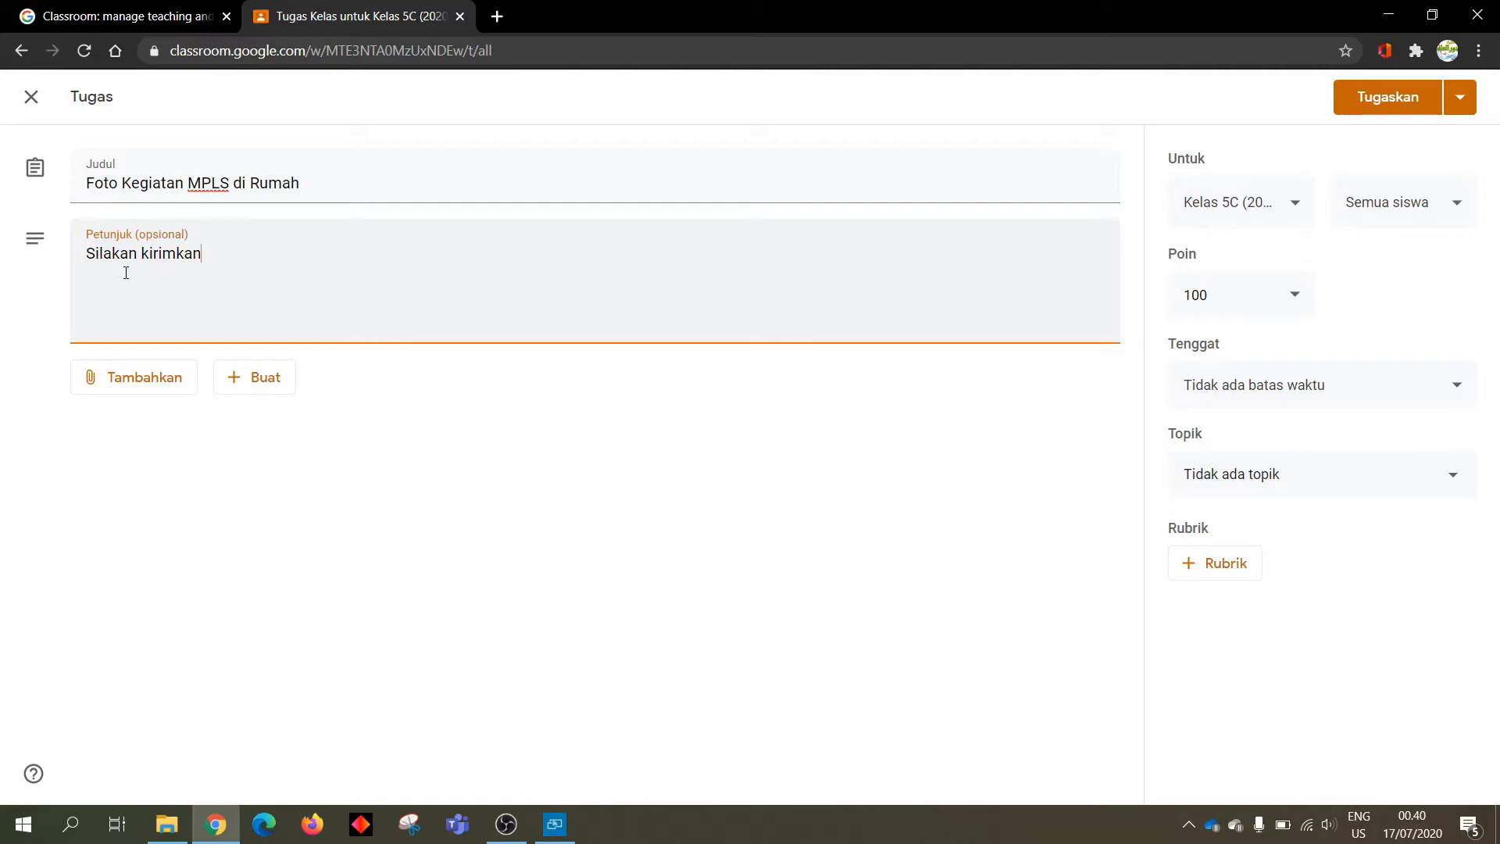
type(" foto ke")
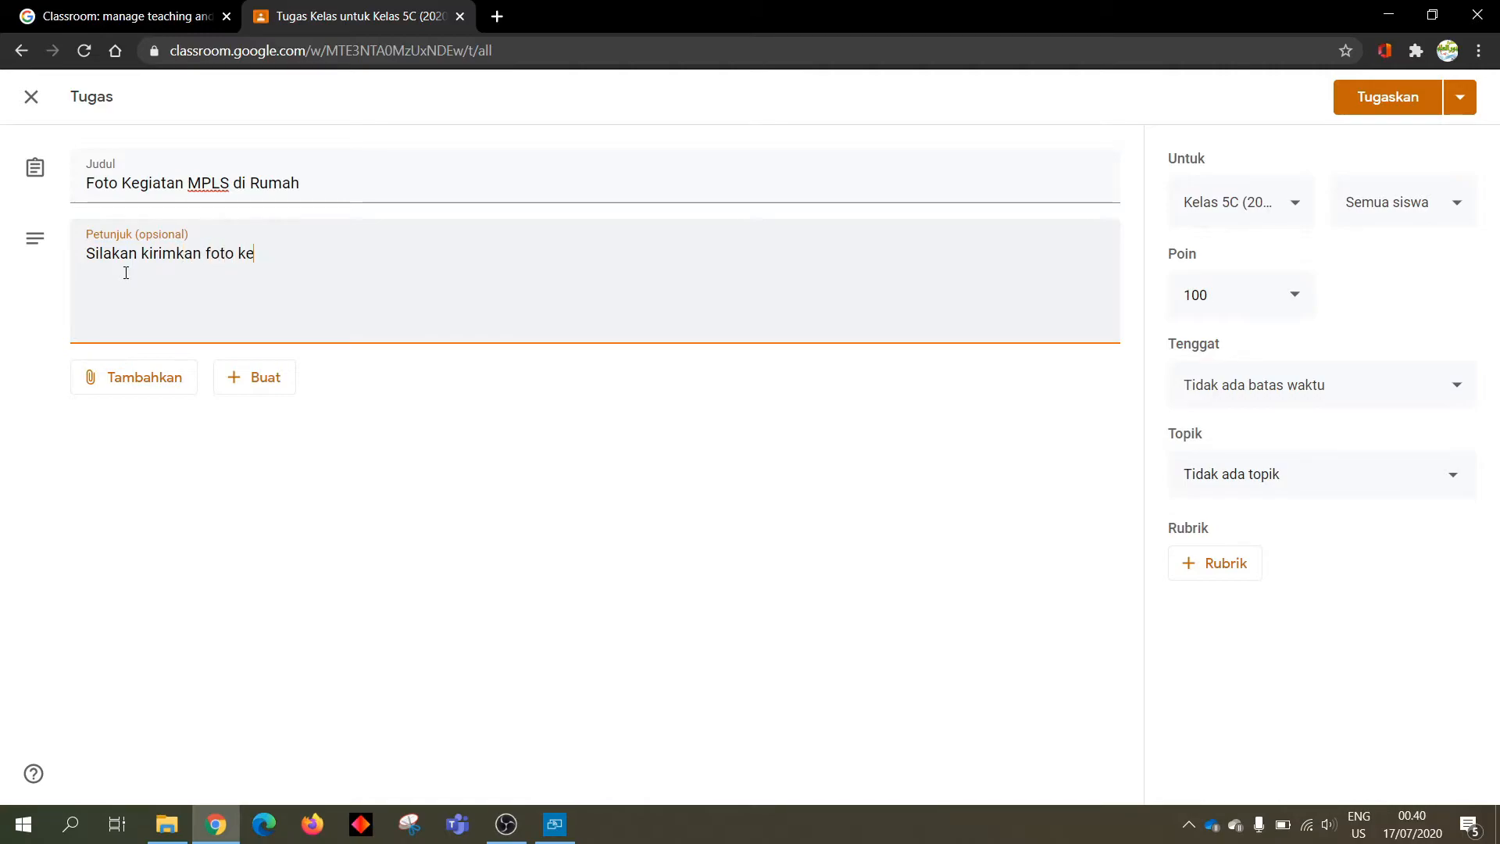
type("giatan andas")
key("BackSpace")
key("BackSpace")
key("BackSpace")
type("and")
type("a saat mengikuti M")
type("PLS")
type(" hasi")
type(" pertama di")
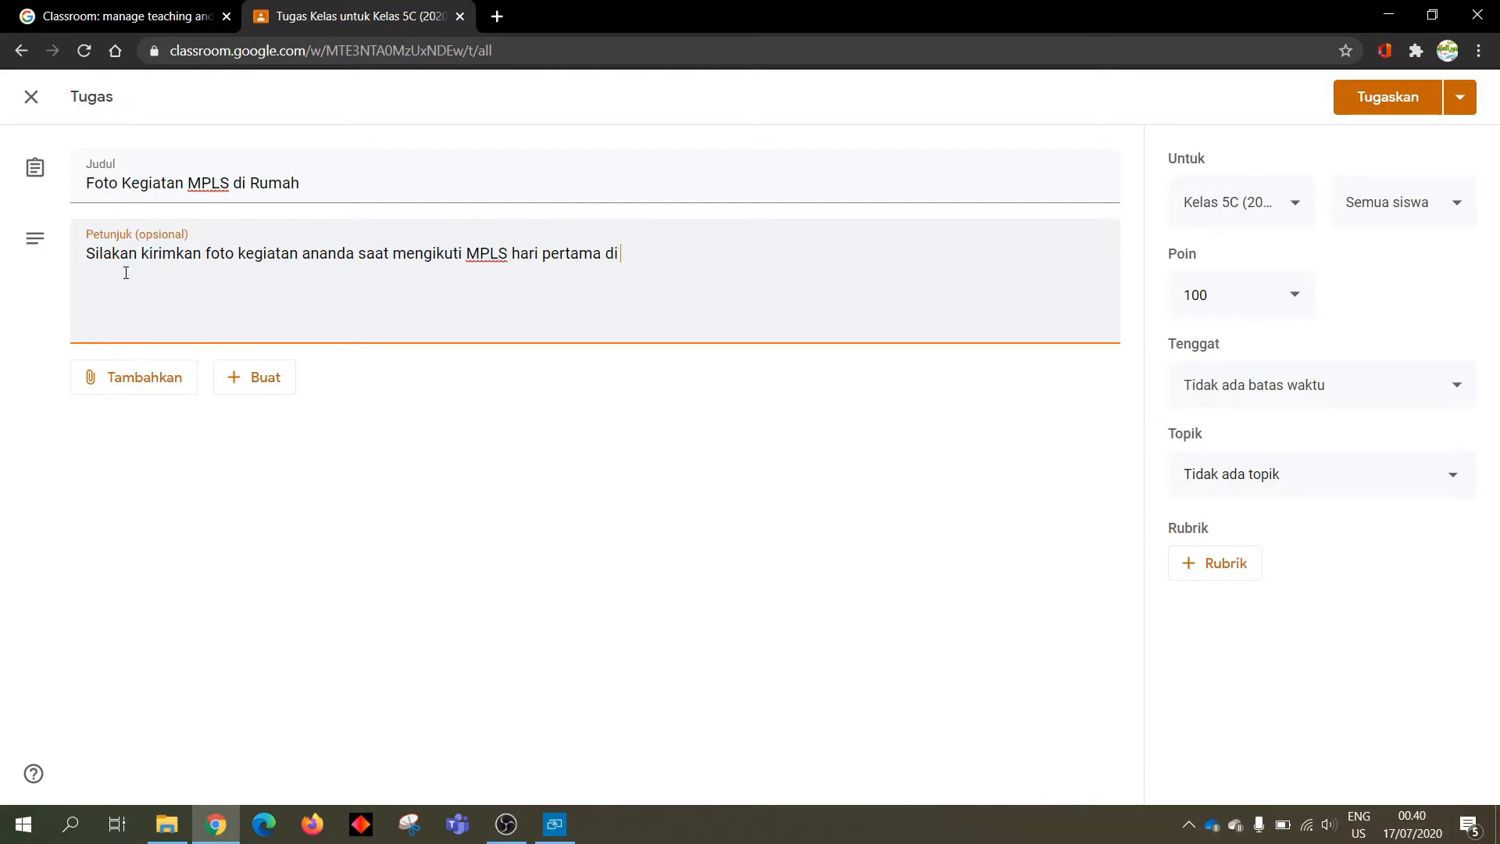
type(" rumah.")
Search YouTube for the school's channel and attach 'MPLS 2020/2021 (Hari Pertama)' to the assignment
left_click(112, 385)
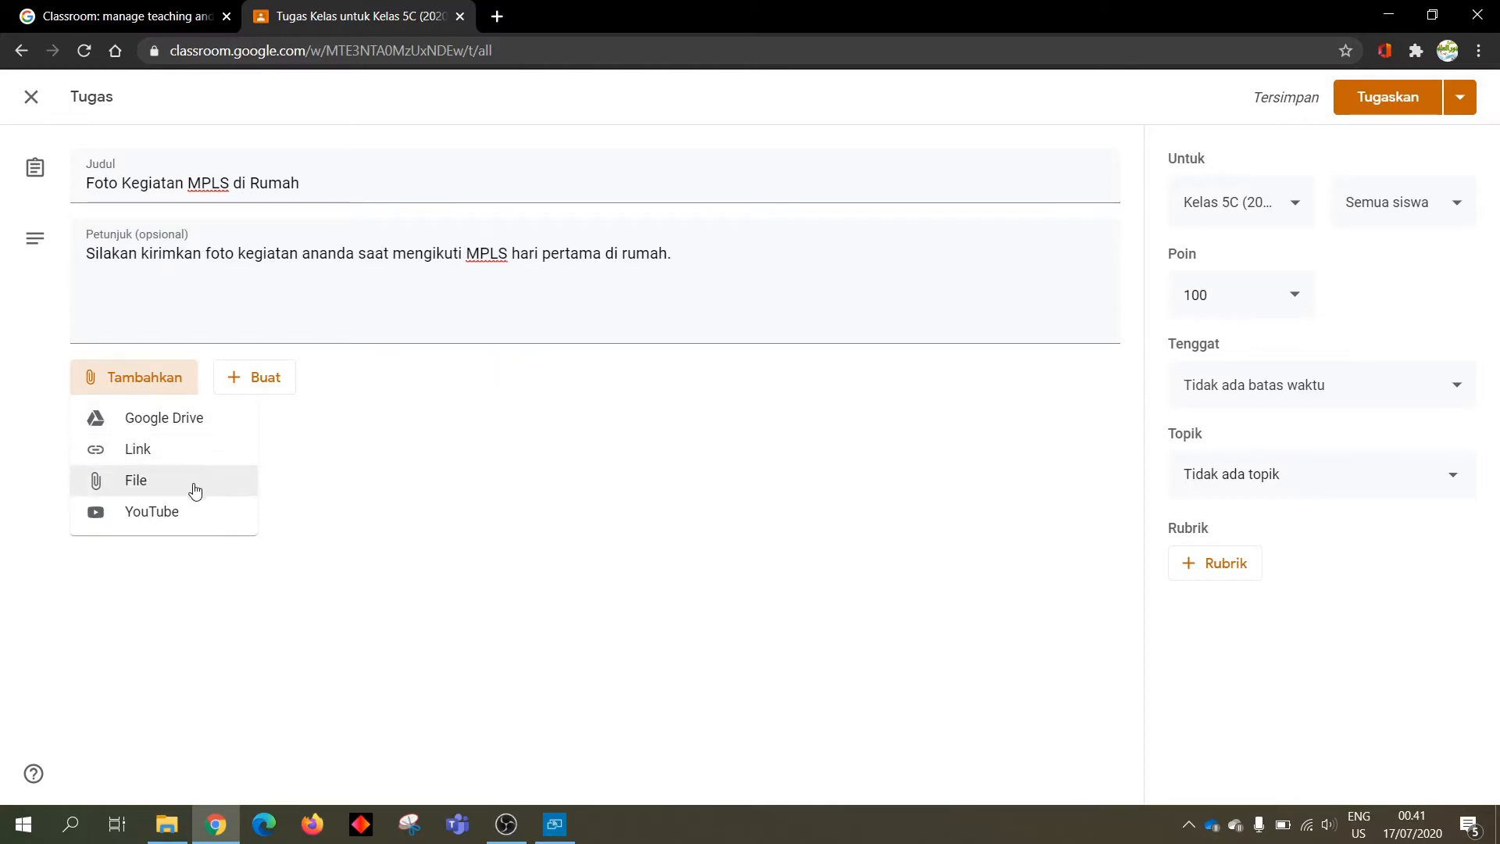
left_click(156, 520)
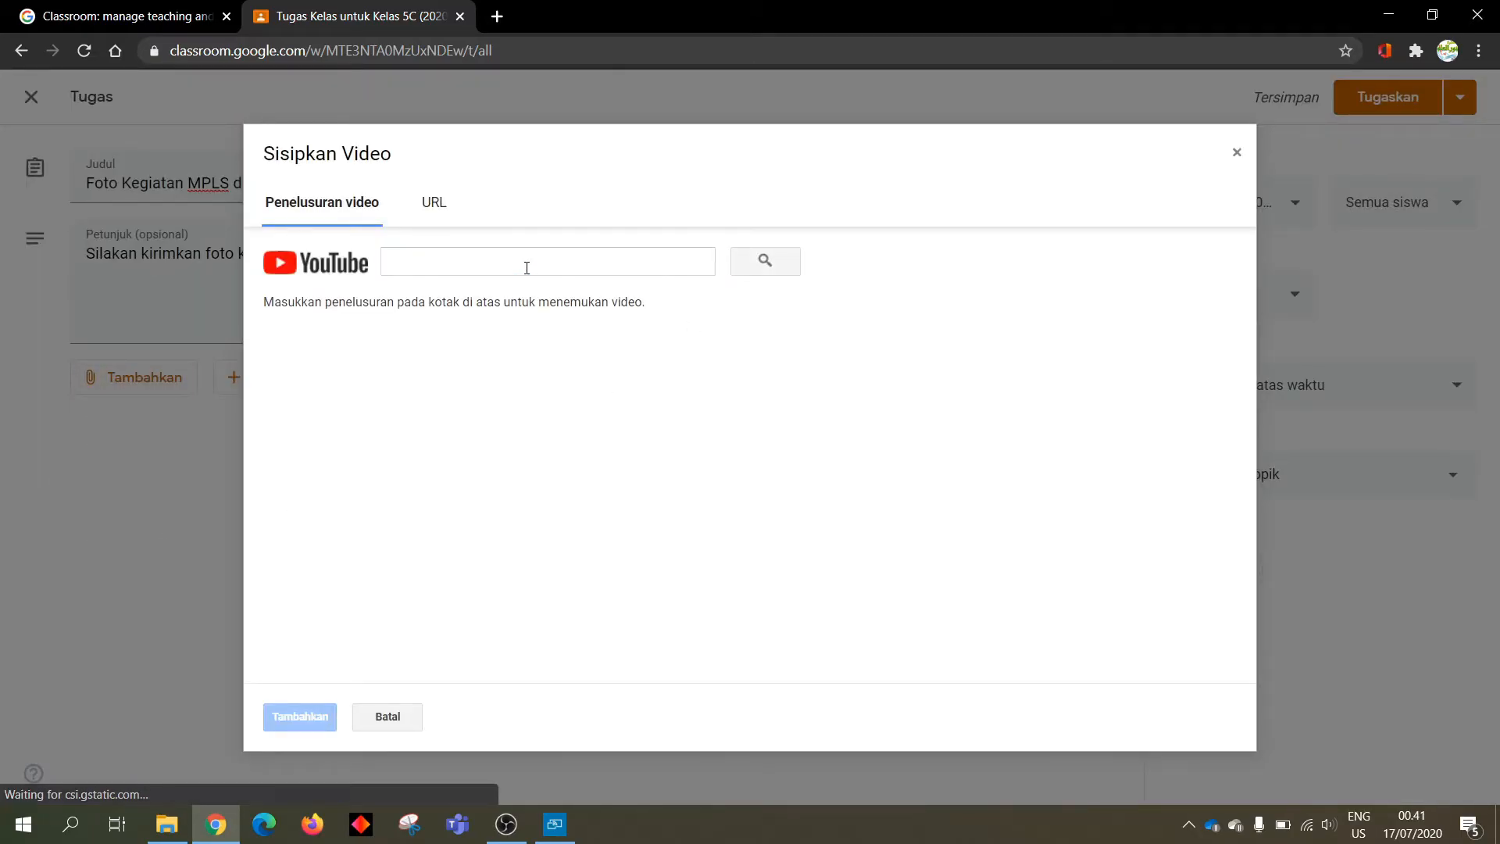
left_click(526, 267)
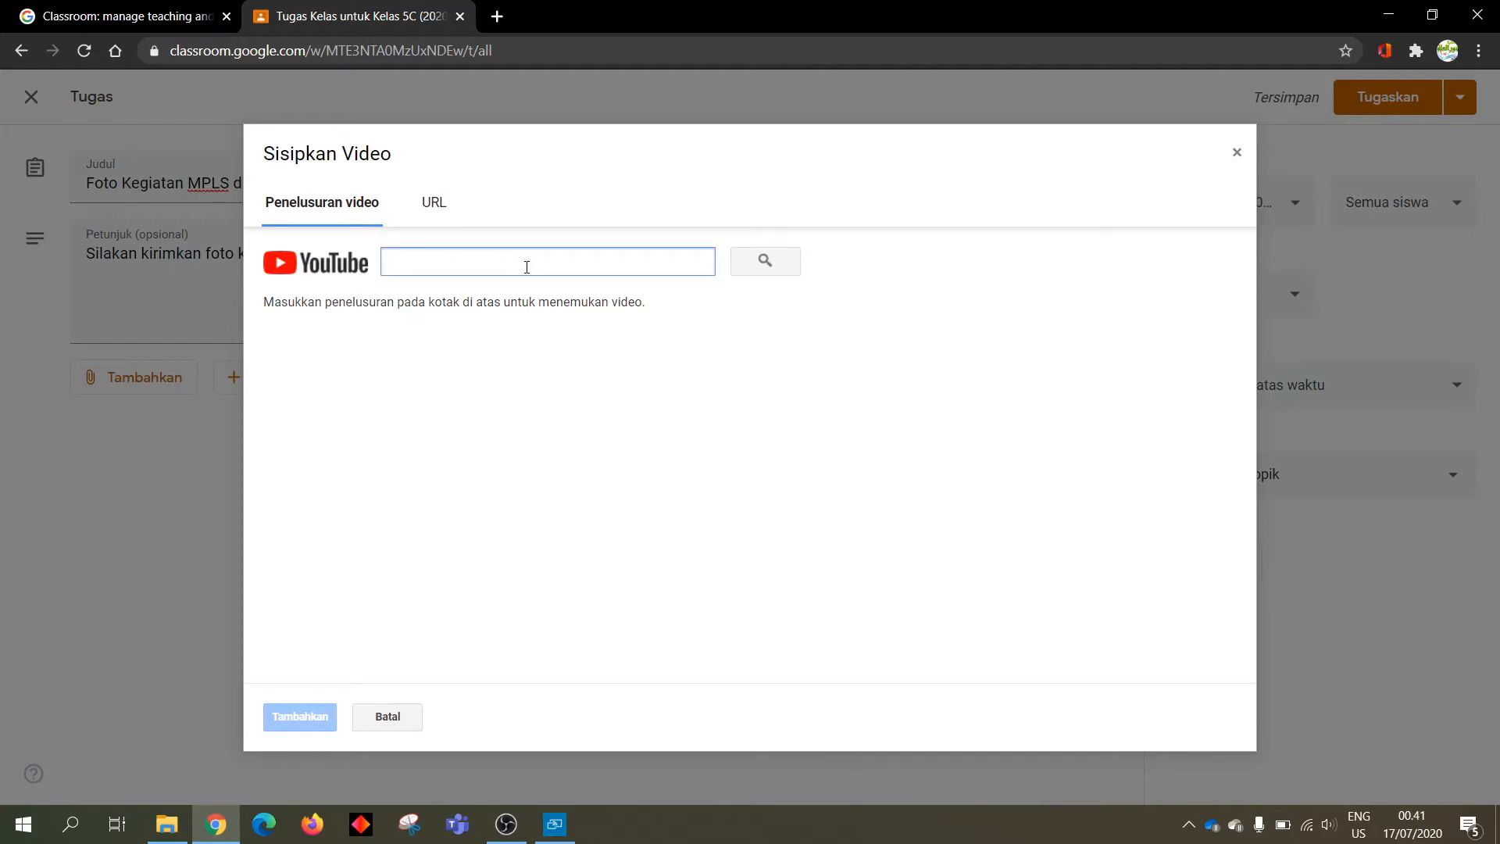
type("sd it zaid bin tsabit")
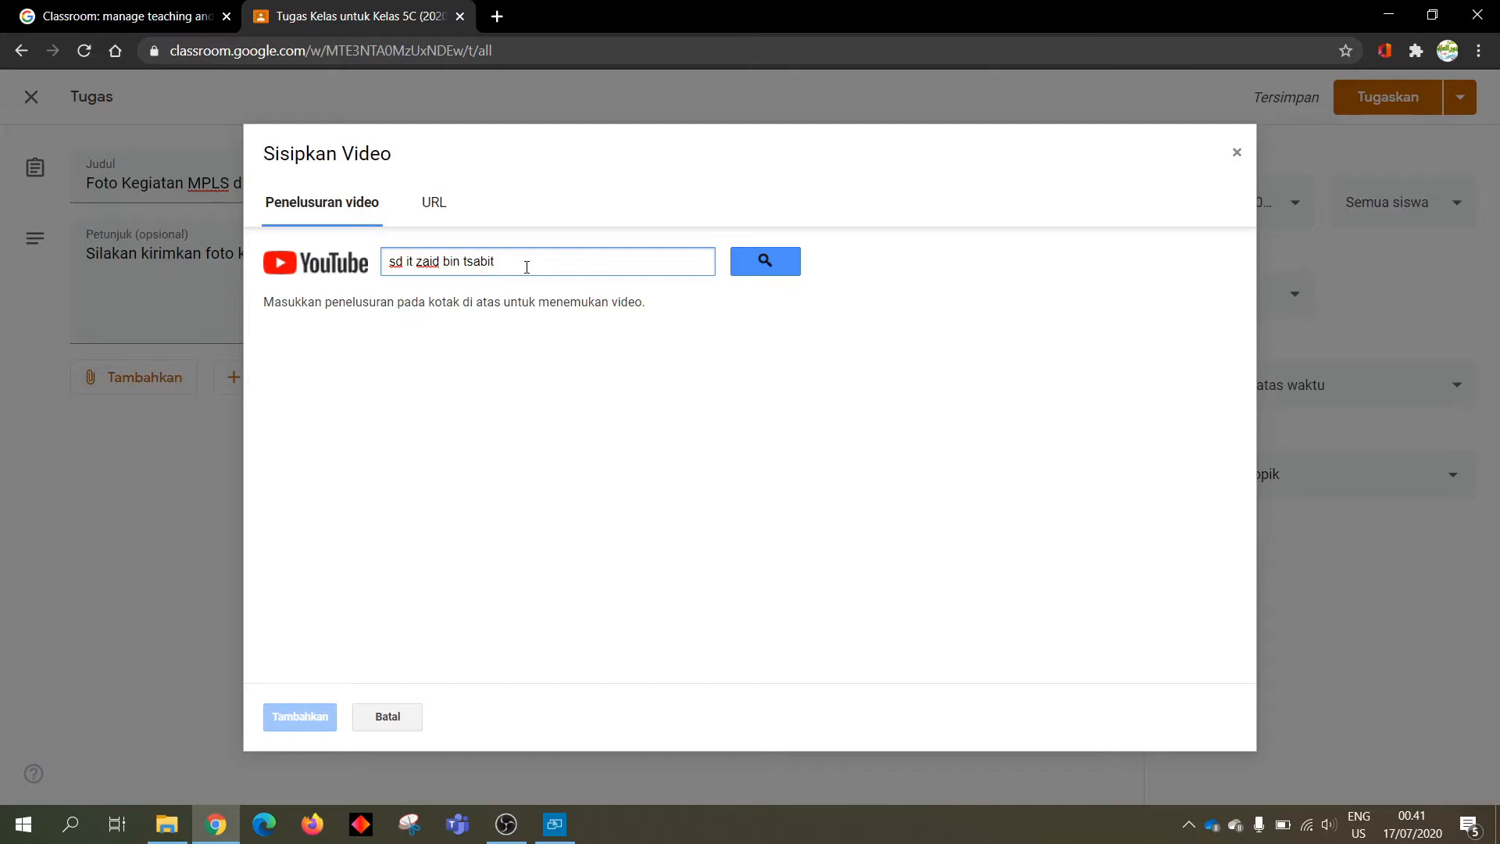
key("BackSpace")
left_click(770, 267)
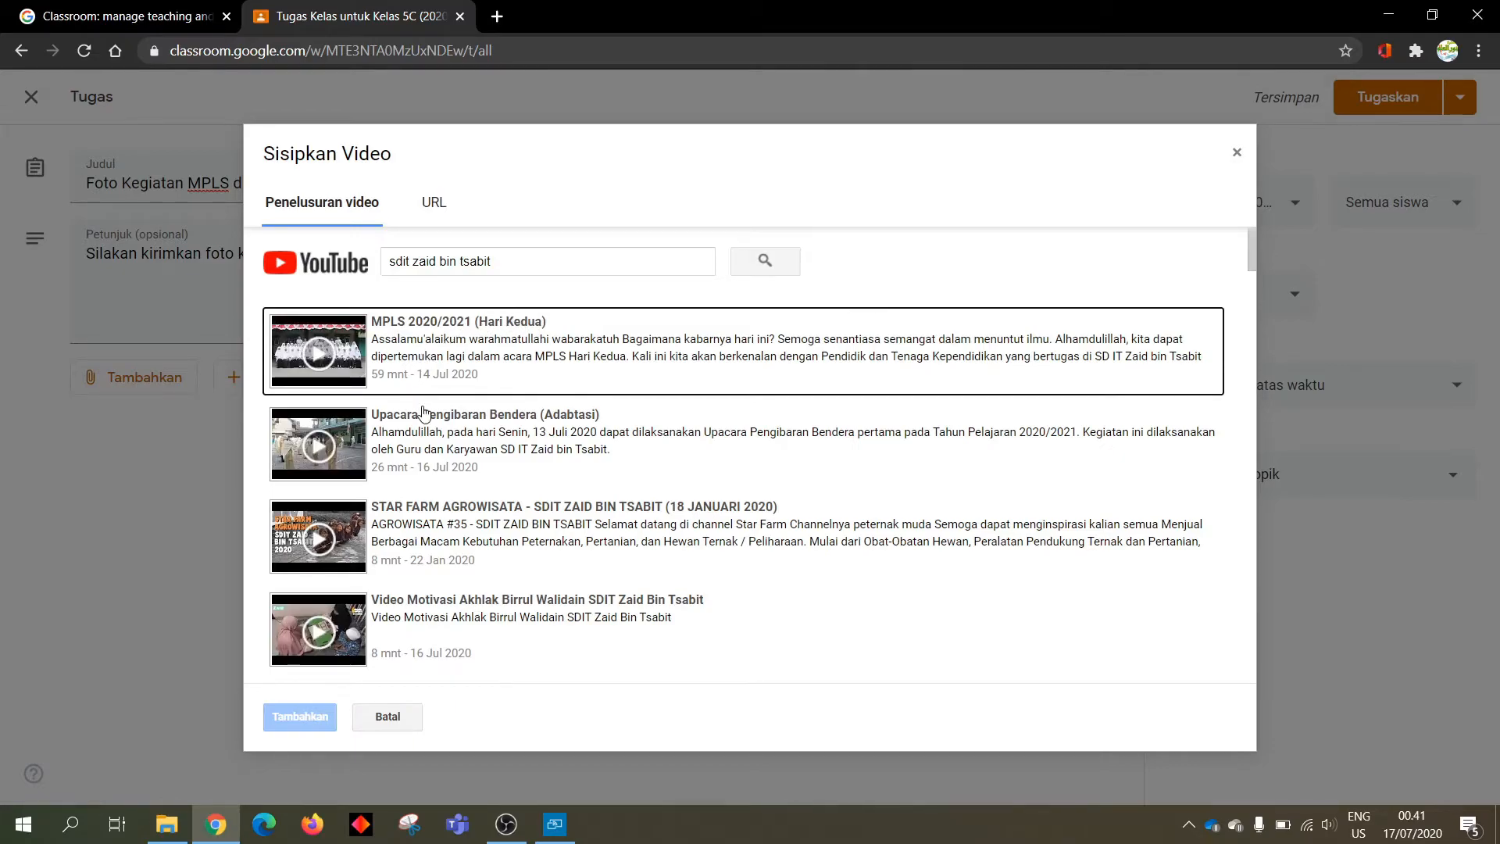
scroll(448, 522, "down", 2)
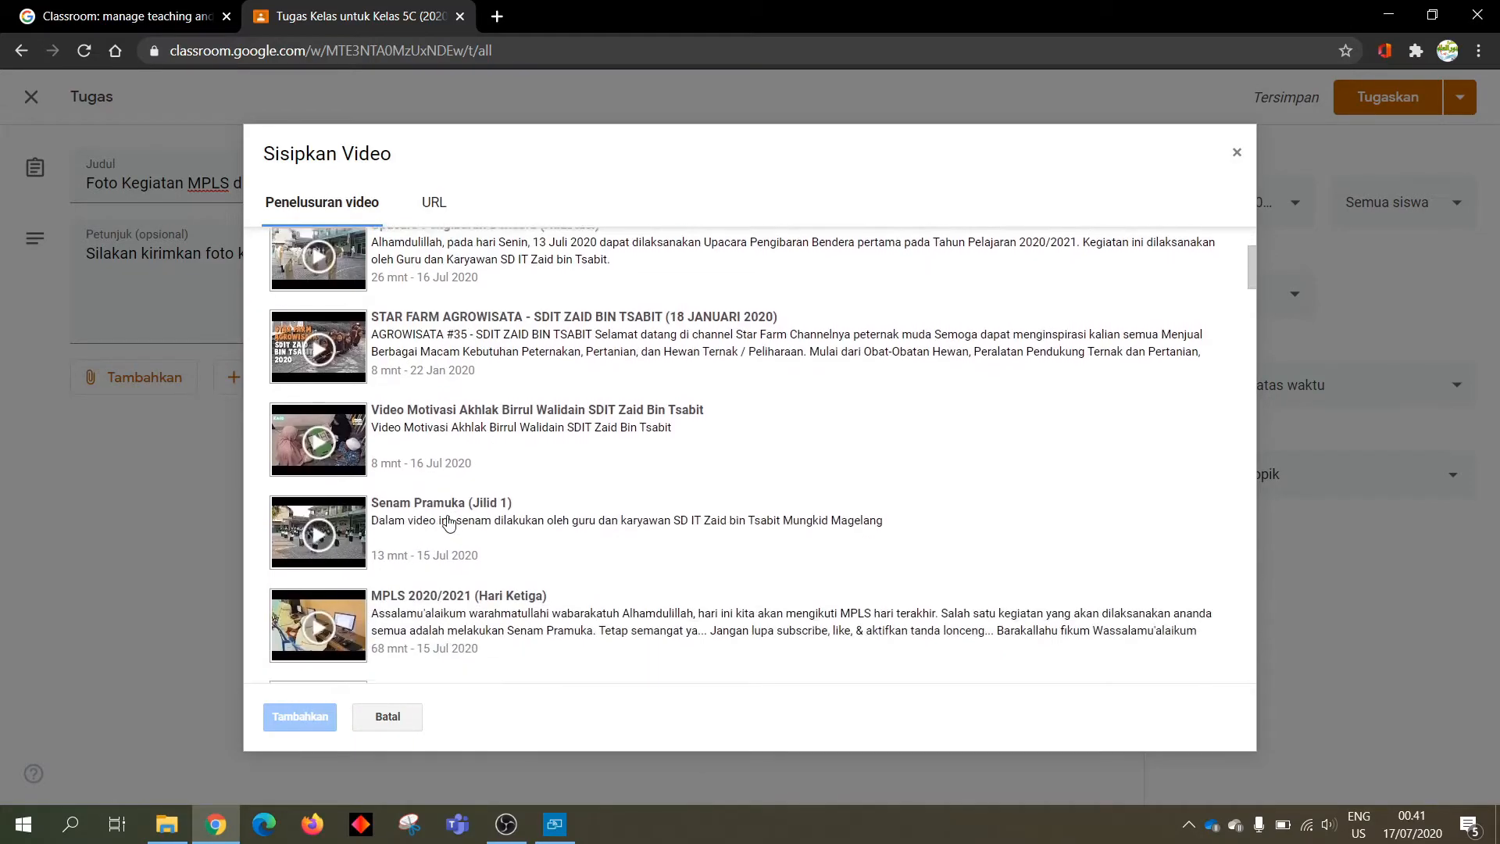
scroll(446, 524, "down", 2)
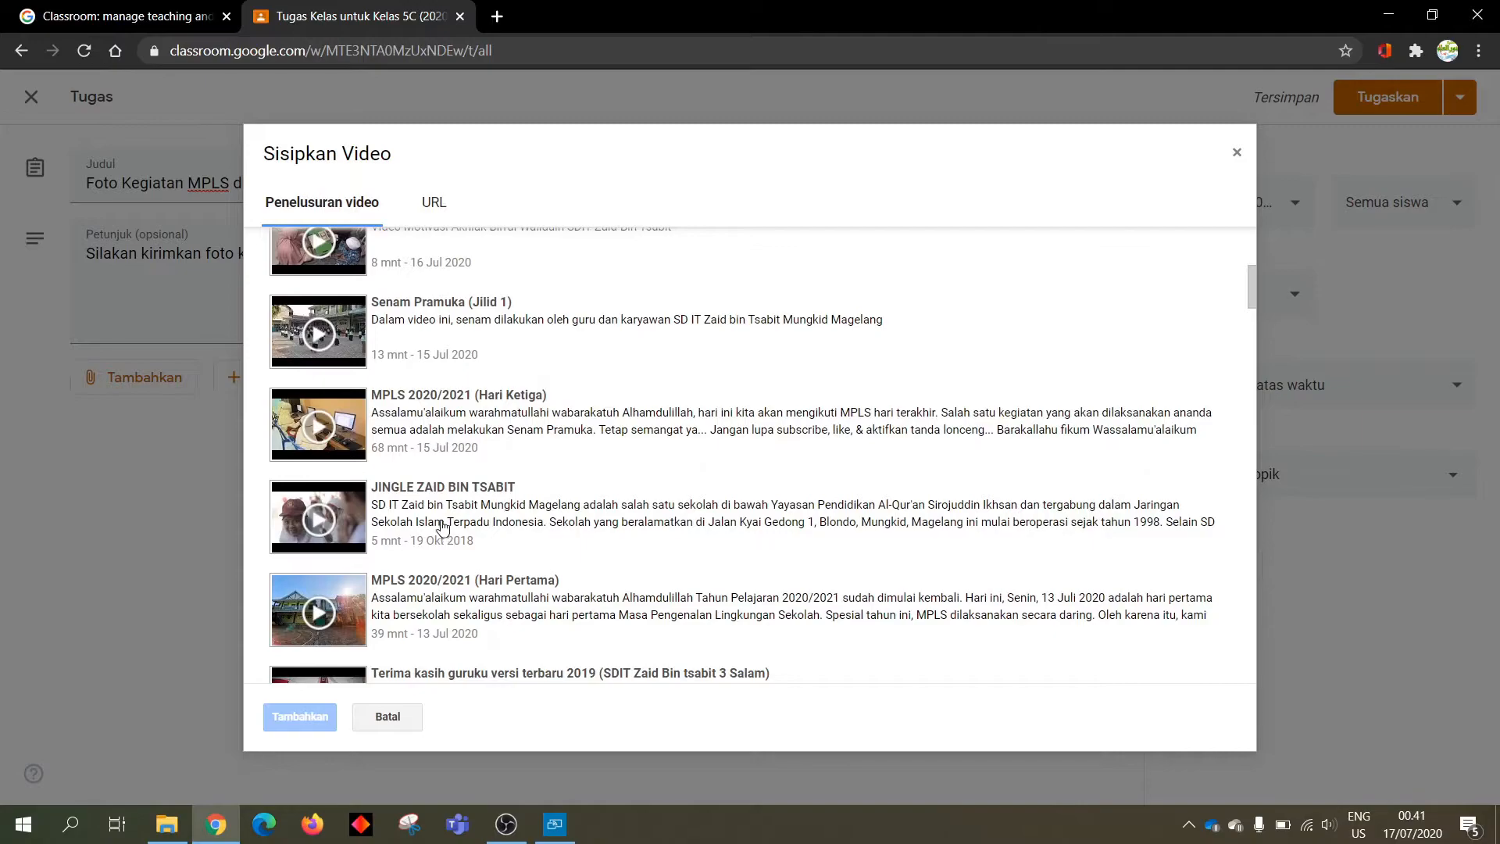
scroll(443, 527, "down", 1)
left_click(423, 508)
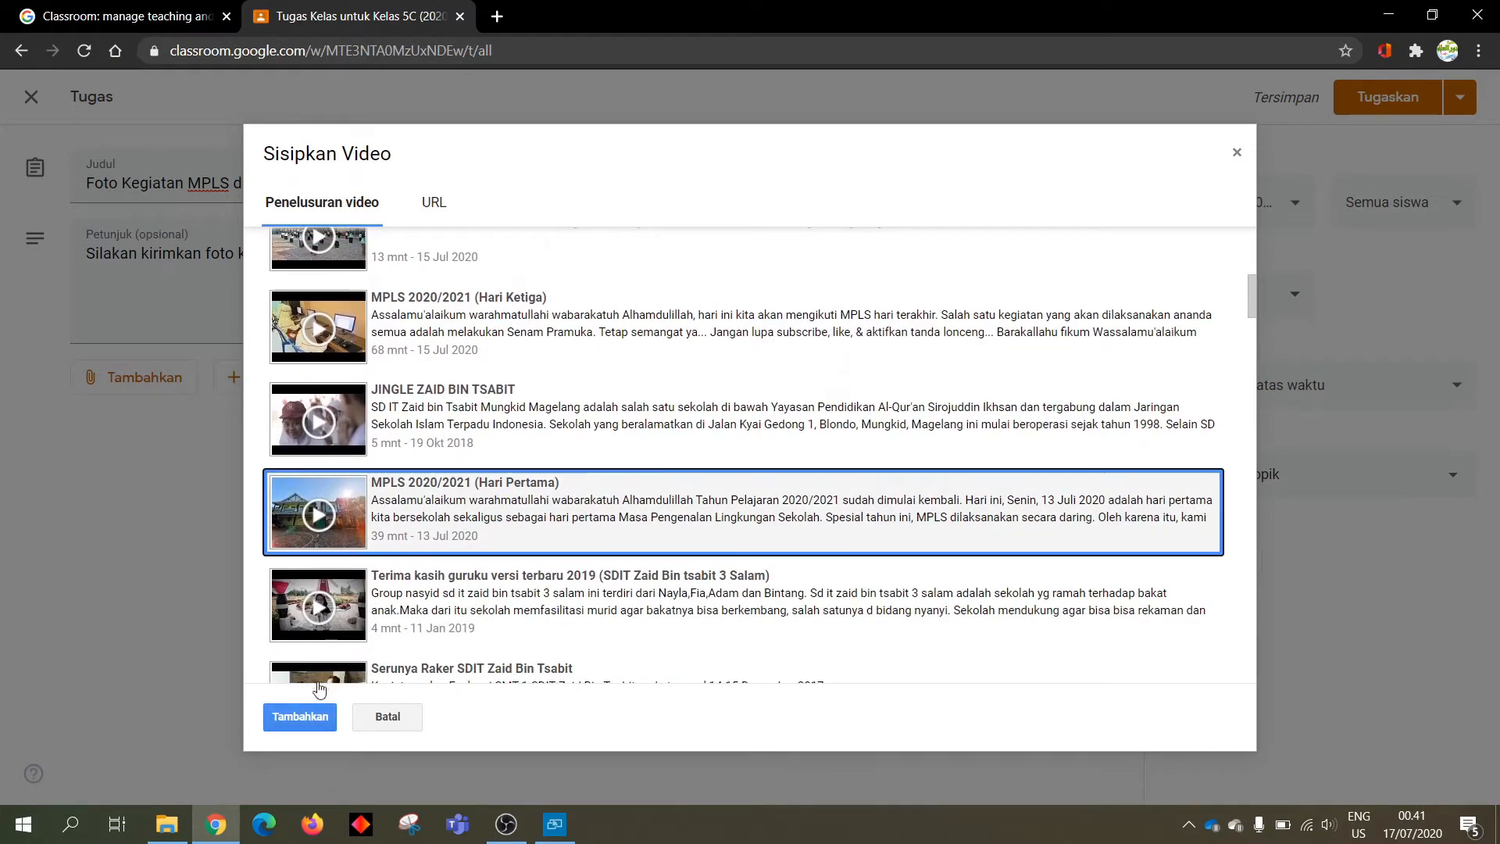
left_click(305, 716)
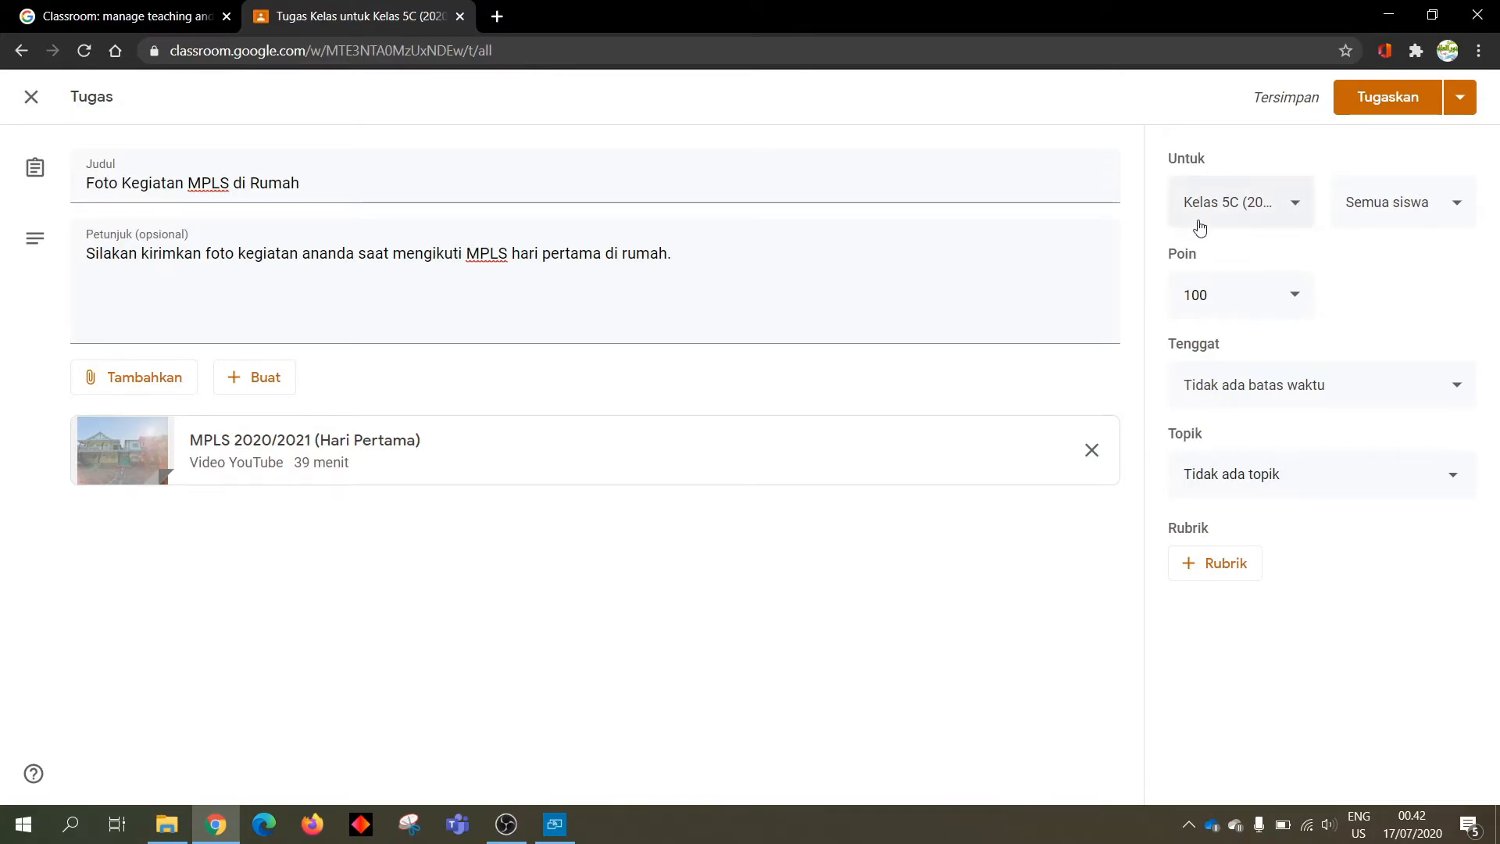
Add Kelas 5A and Kelas 5B to the assignment's classes and keep it worth 100 points
left_click(1292, 203)
left_click(1194, 318)
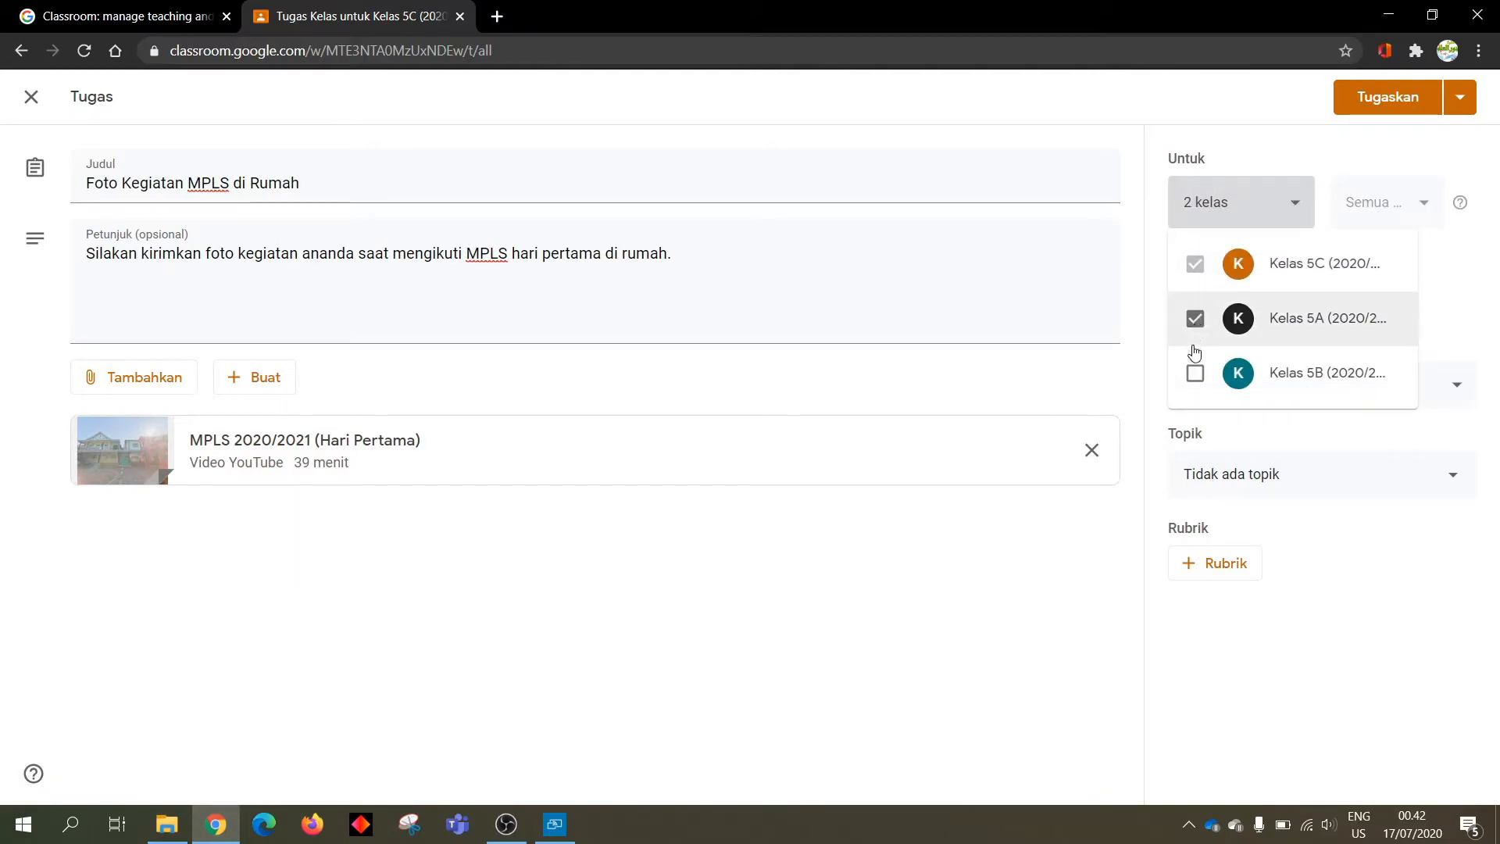
left_click(1194, 372)
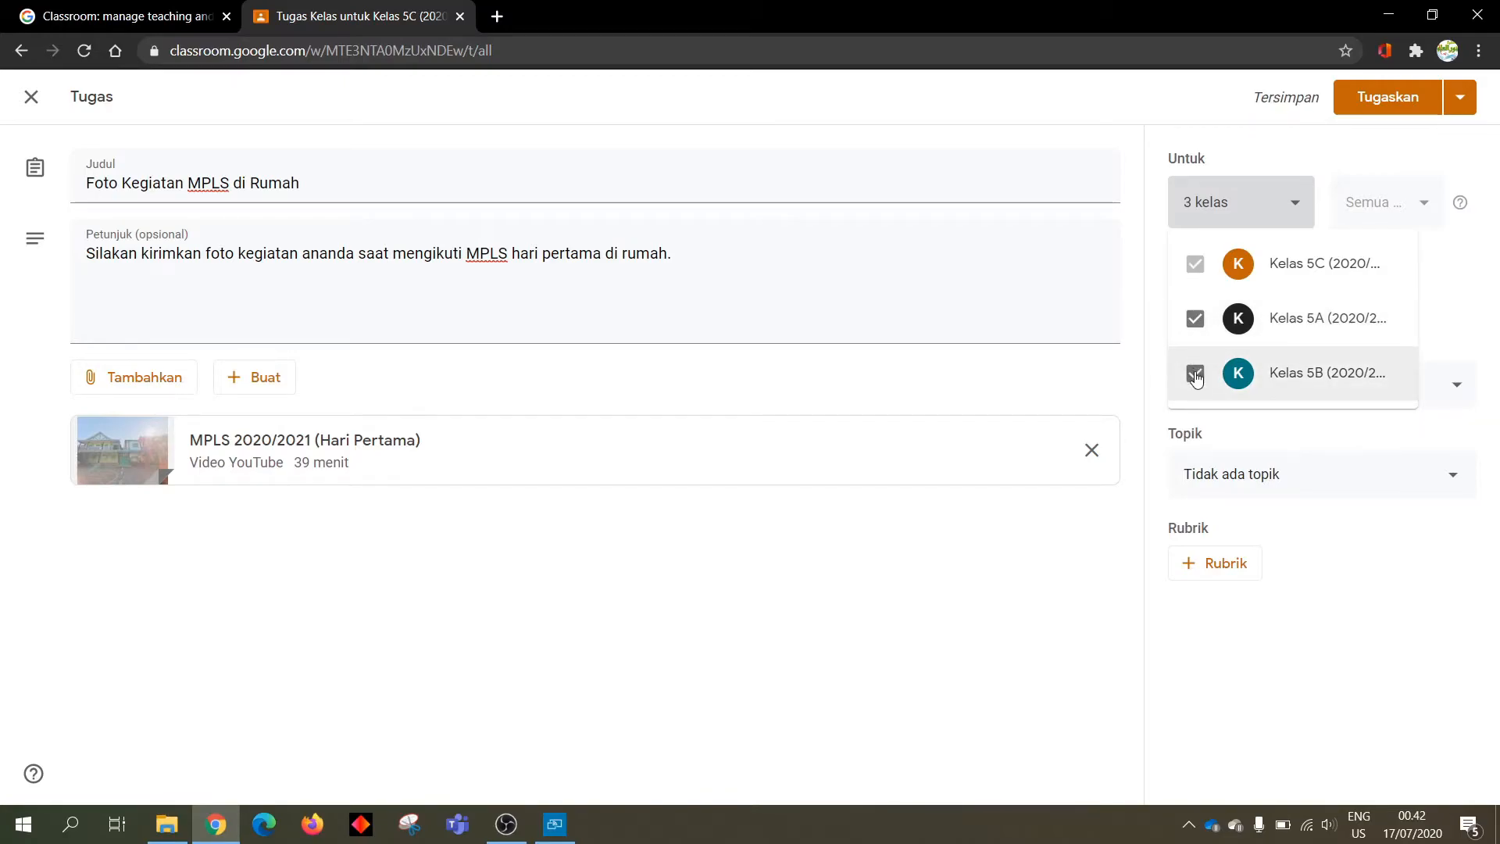
left_click(1340, 436)
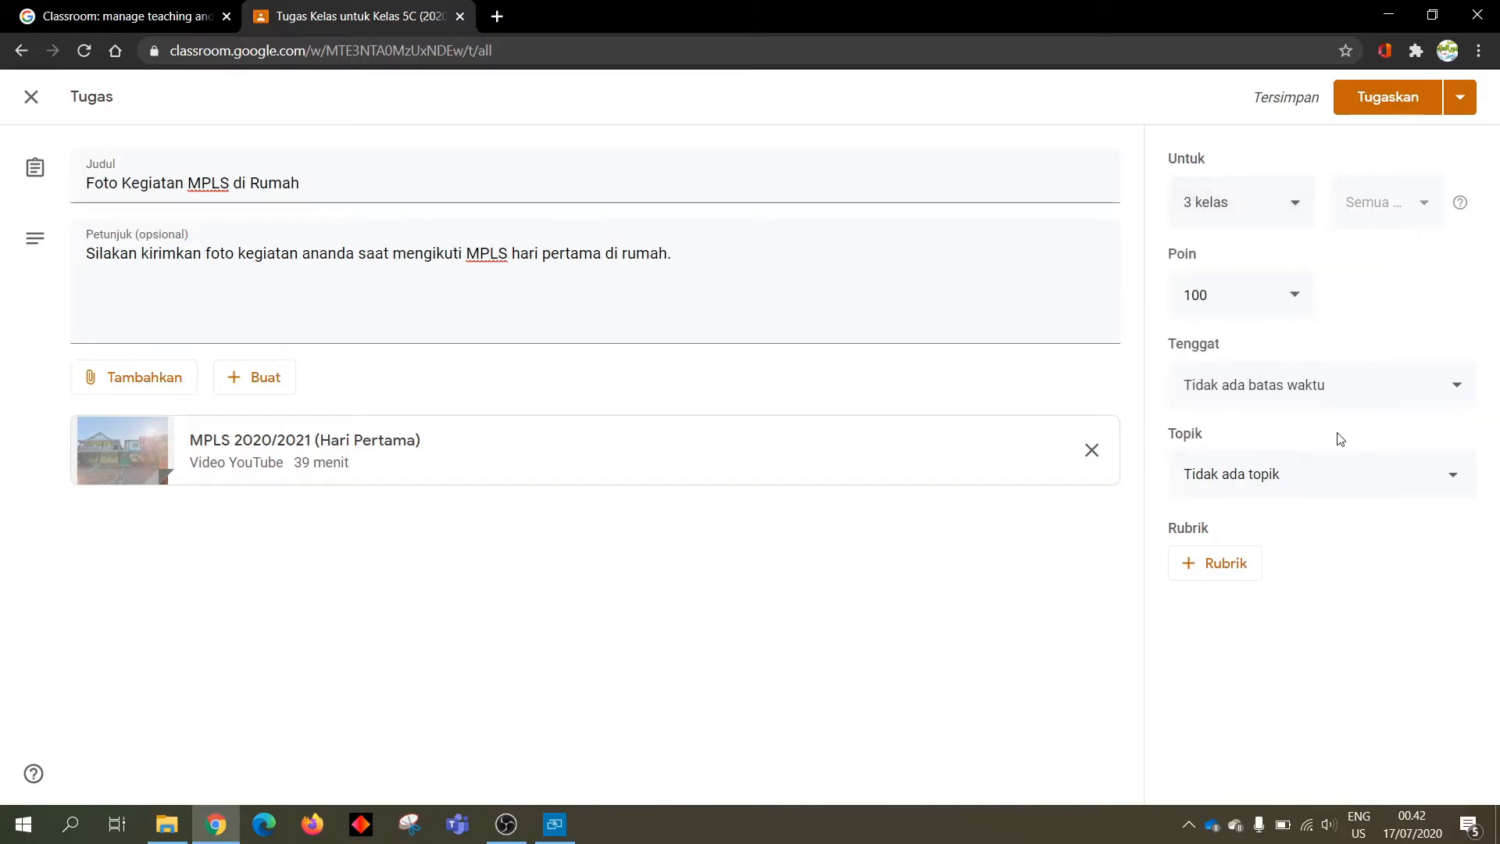
left_click(1295, 302)
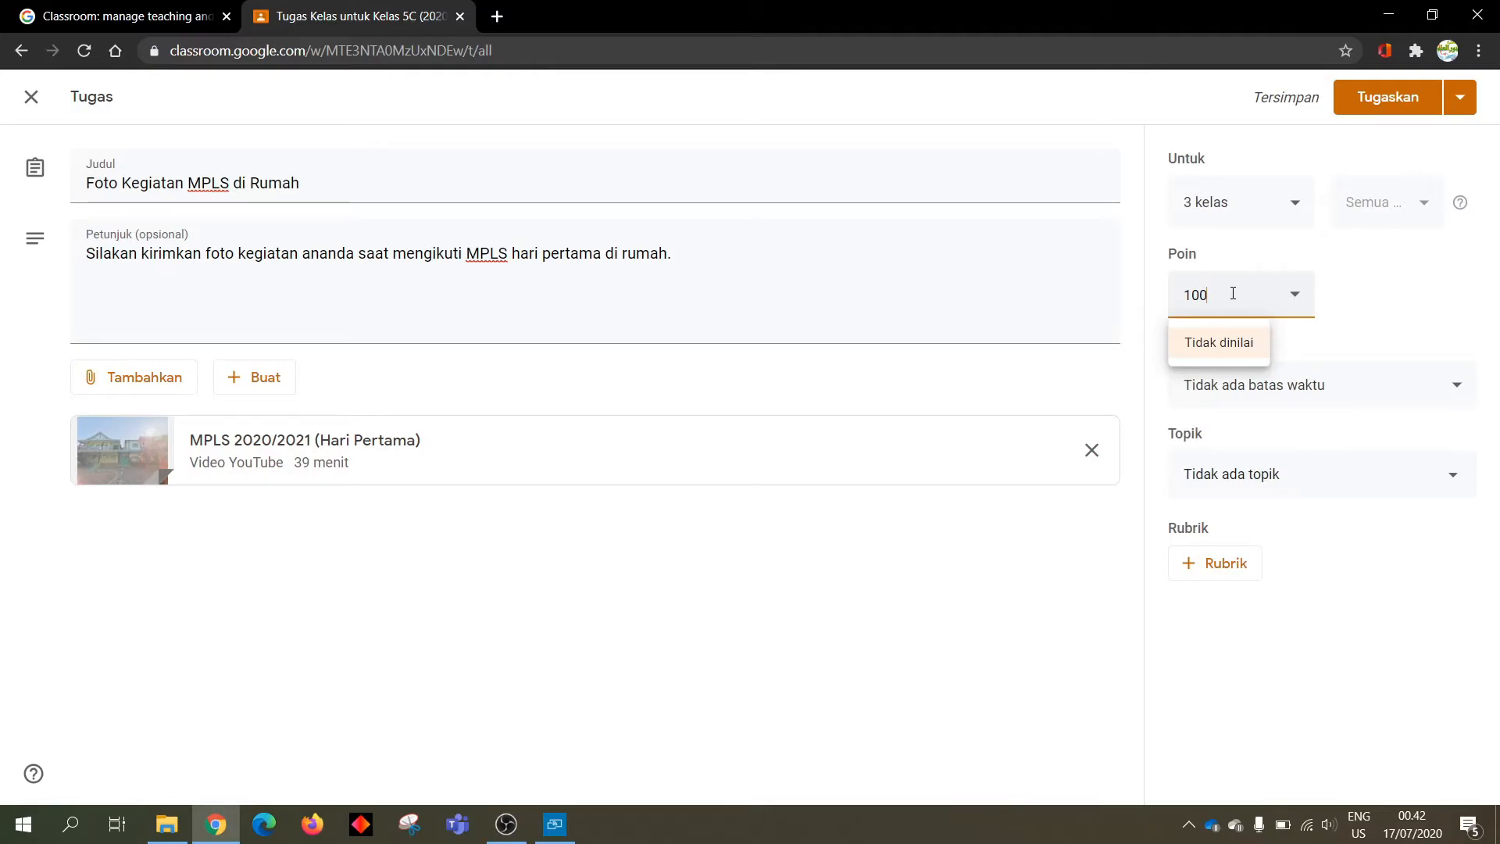
left_click(1352, 303)
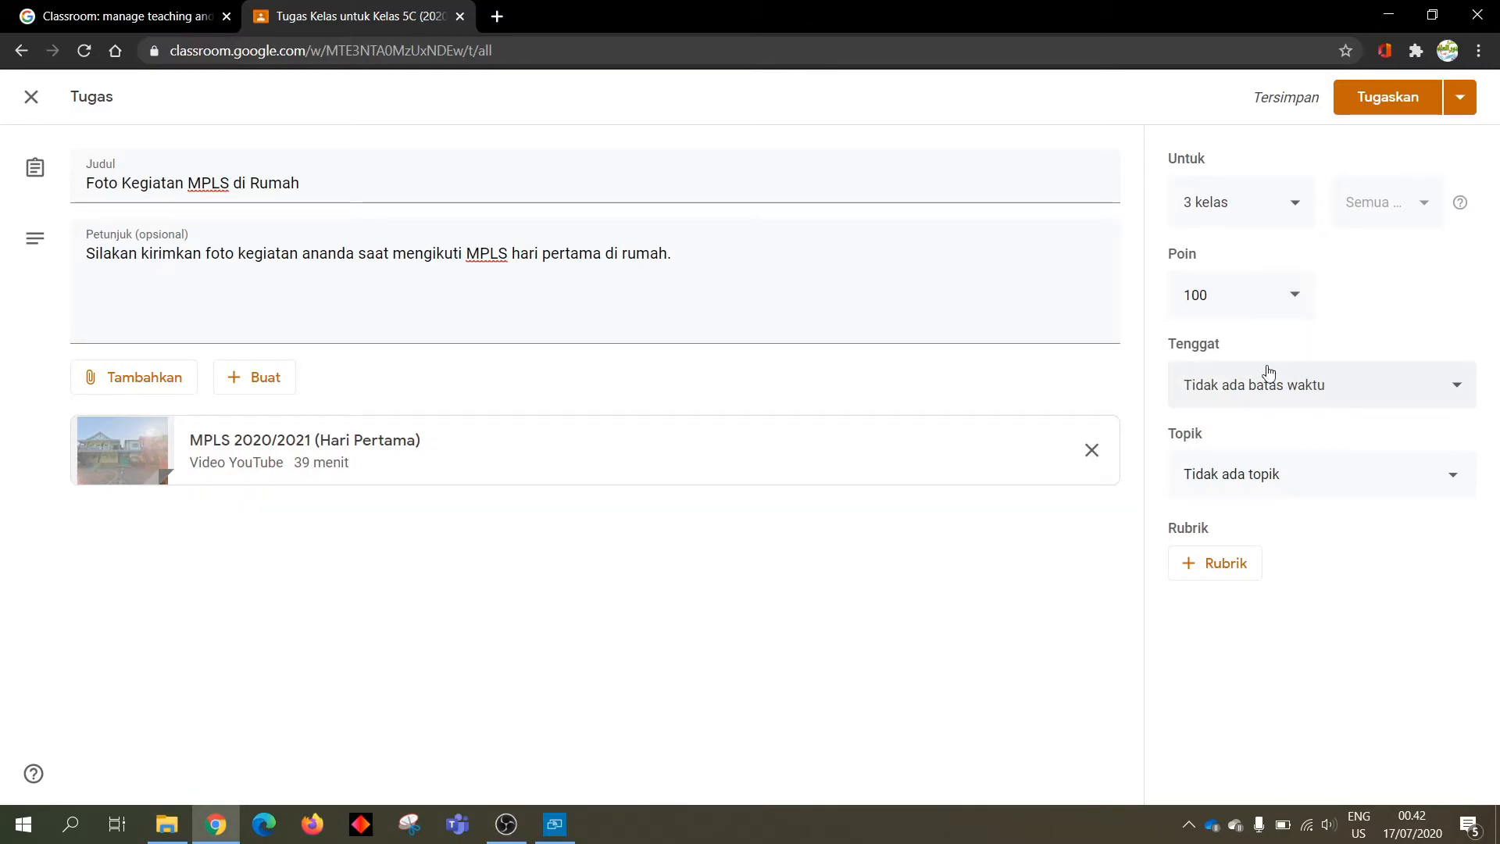
Set the assignment's due date to 18 Jul 2020 at 21.00 instead of 23.59
left_click(1235, 398)
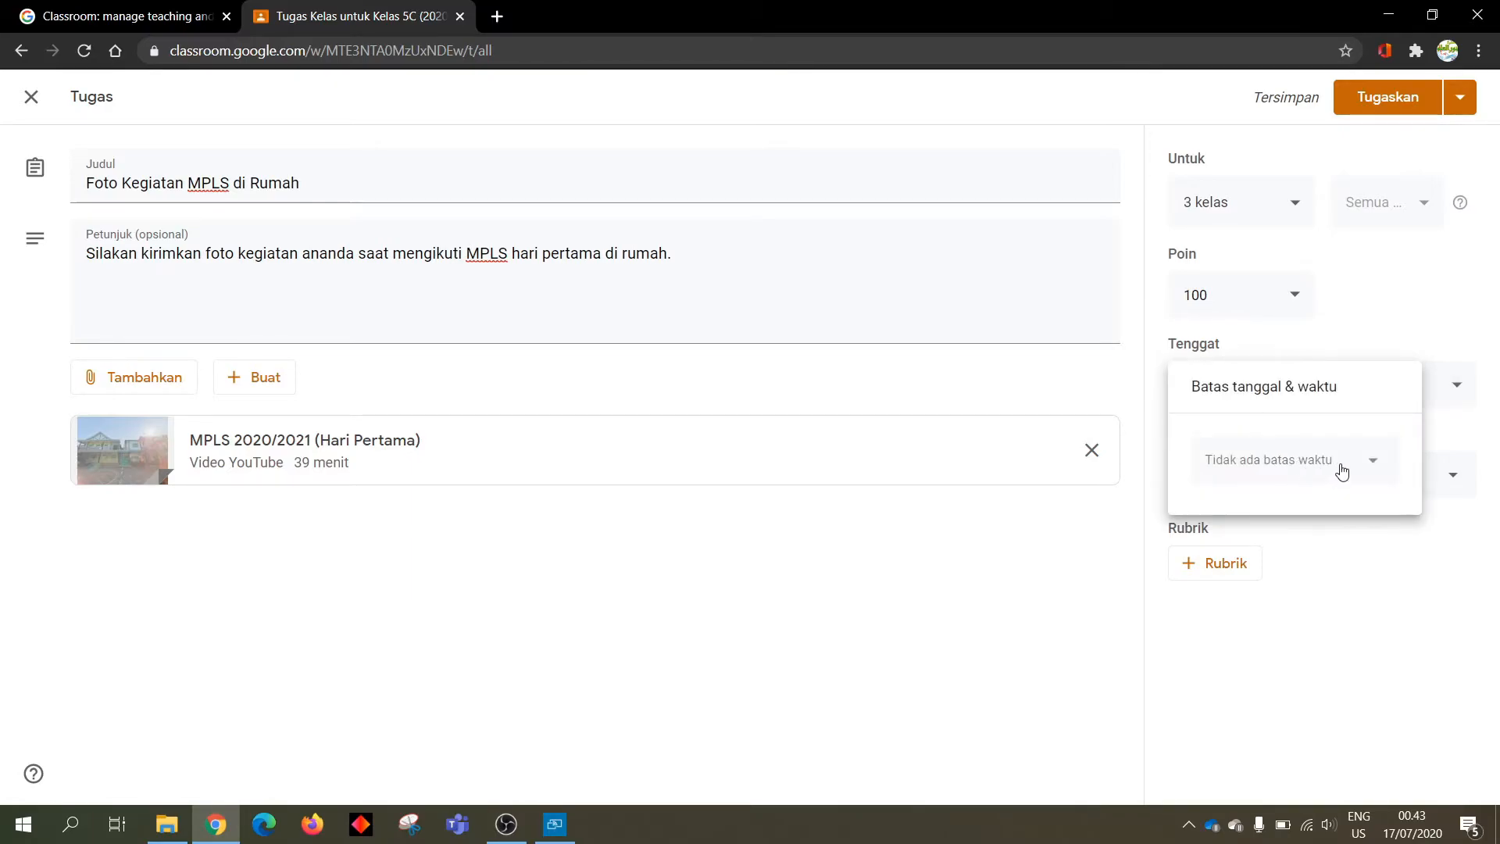
left_click(1375, 474)
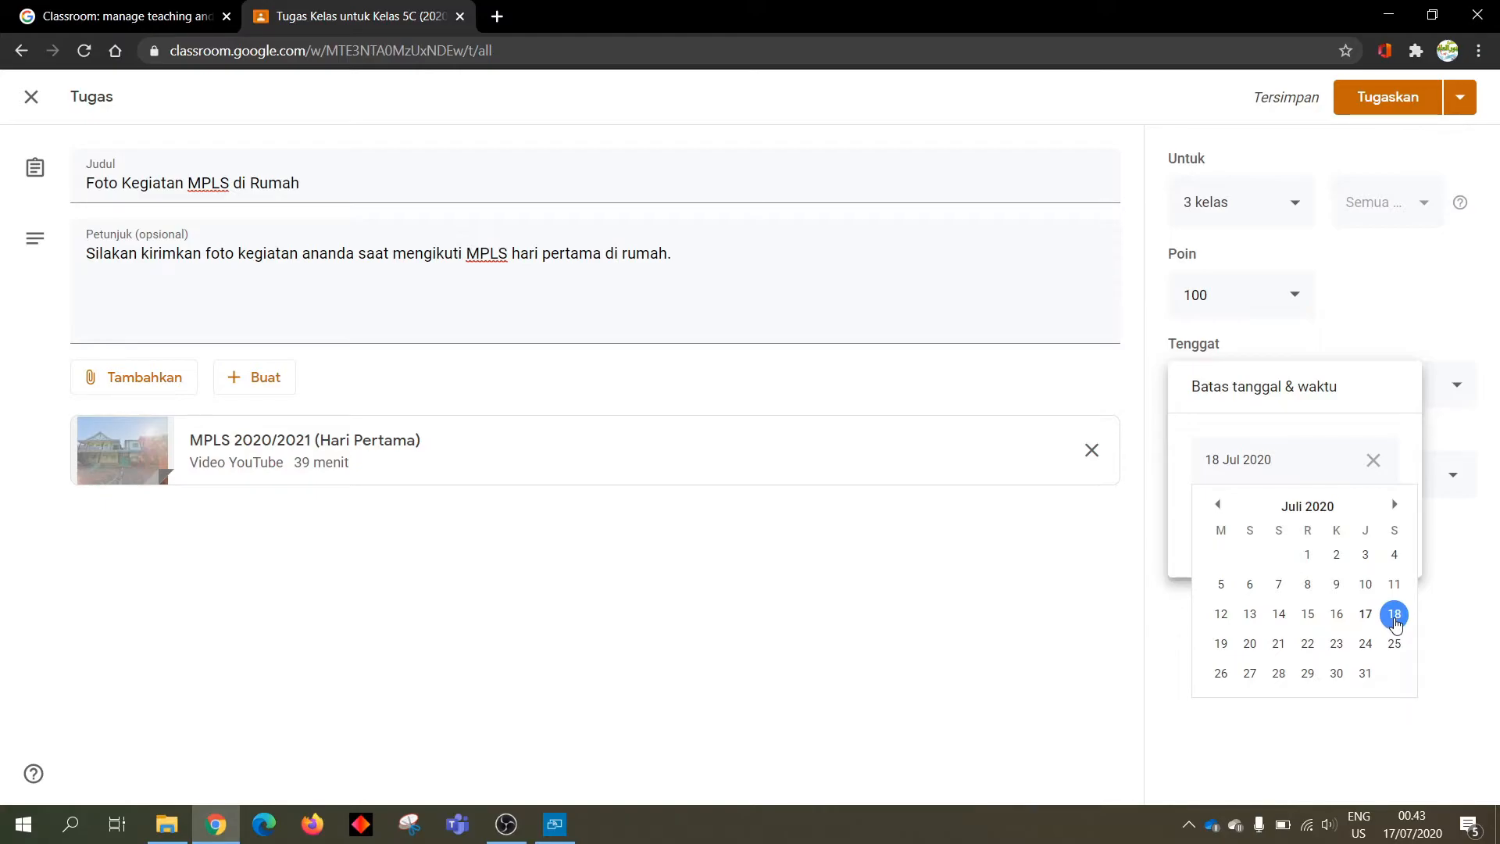
left_click(1395, 618)
left_click(1291, 525)
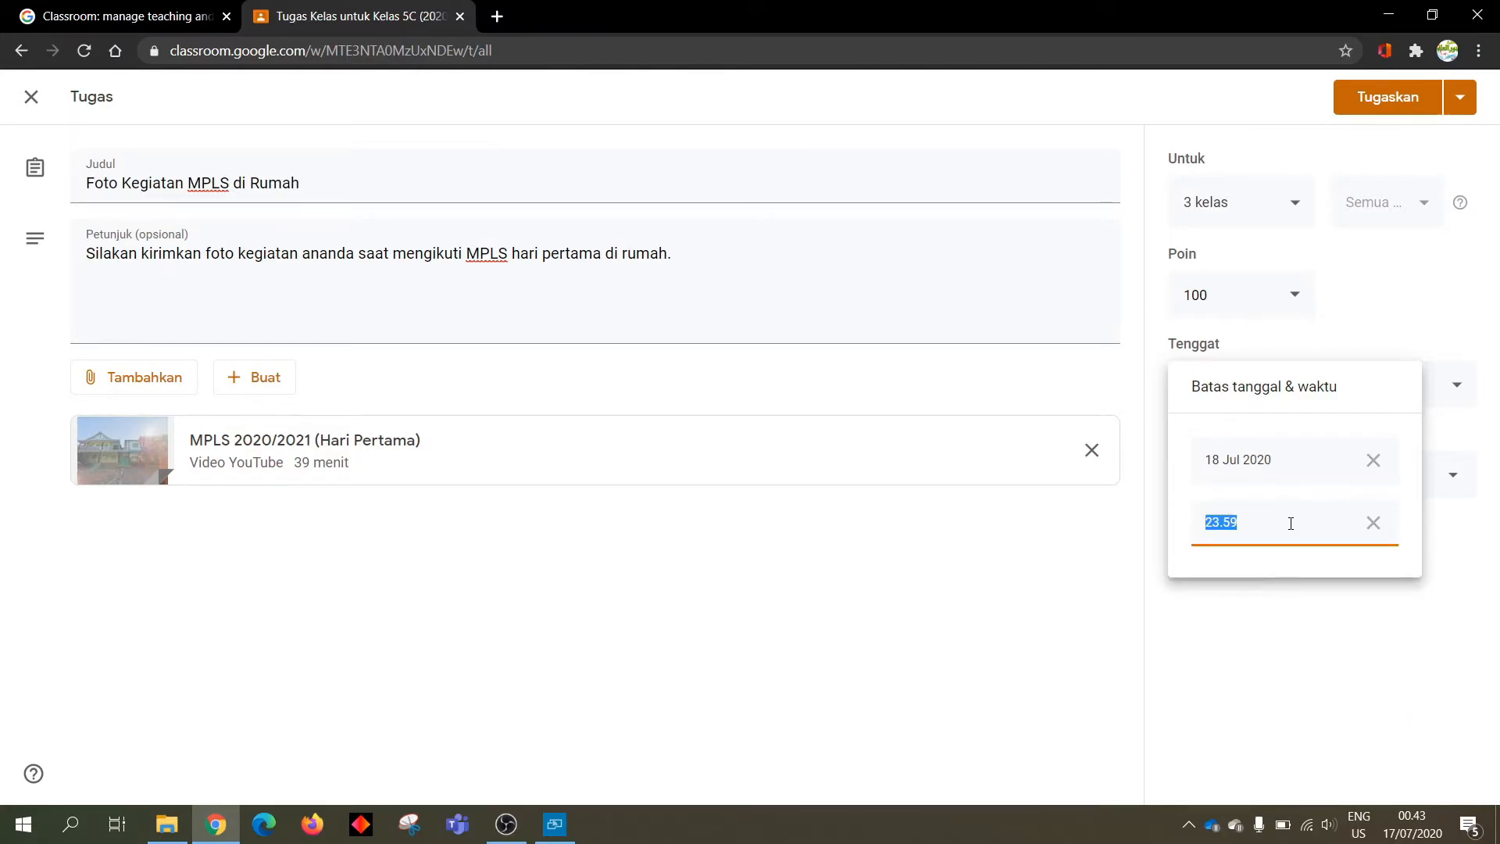
left_click(1209, 525)
left_click_drag(1207, 525, 1219, 526)
type("21.00")
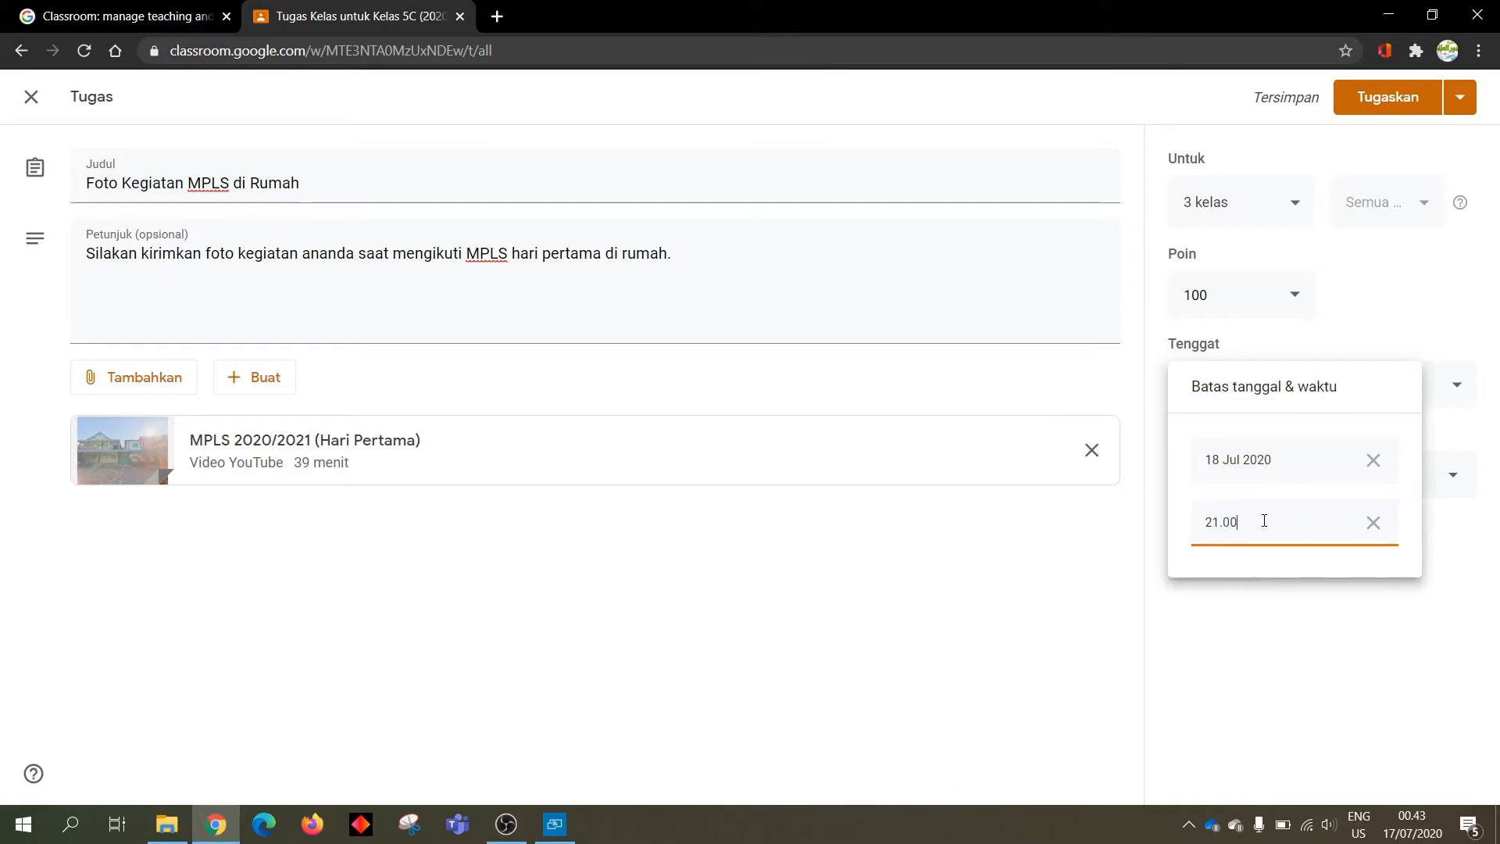
left_click(1299, 615)
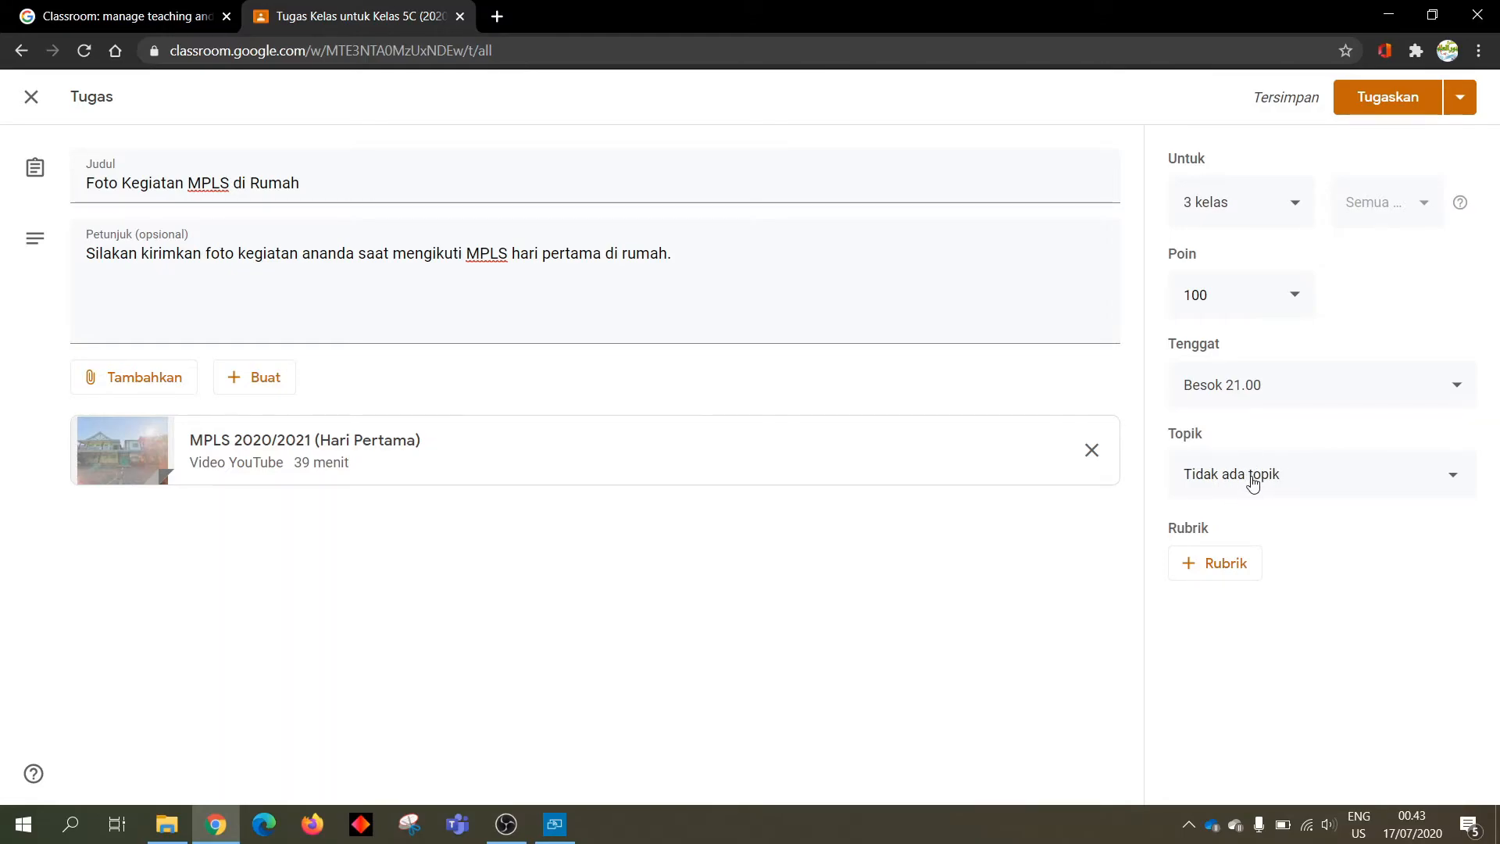
Create a new topic 'MPLS' and file the assignment under it
left_click(1253, 482)
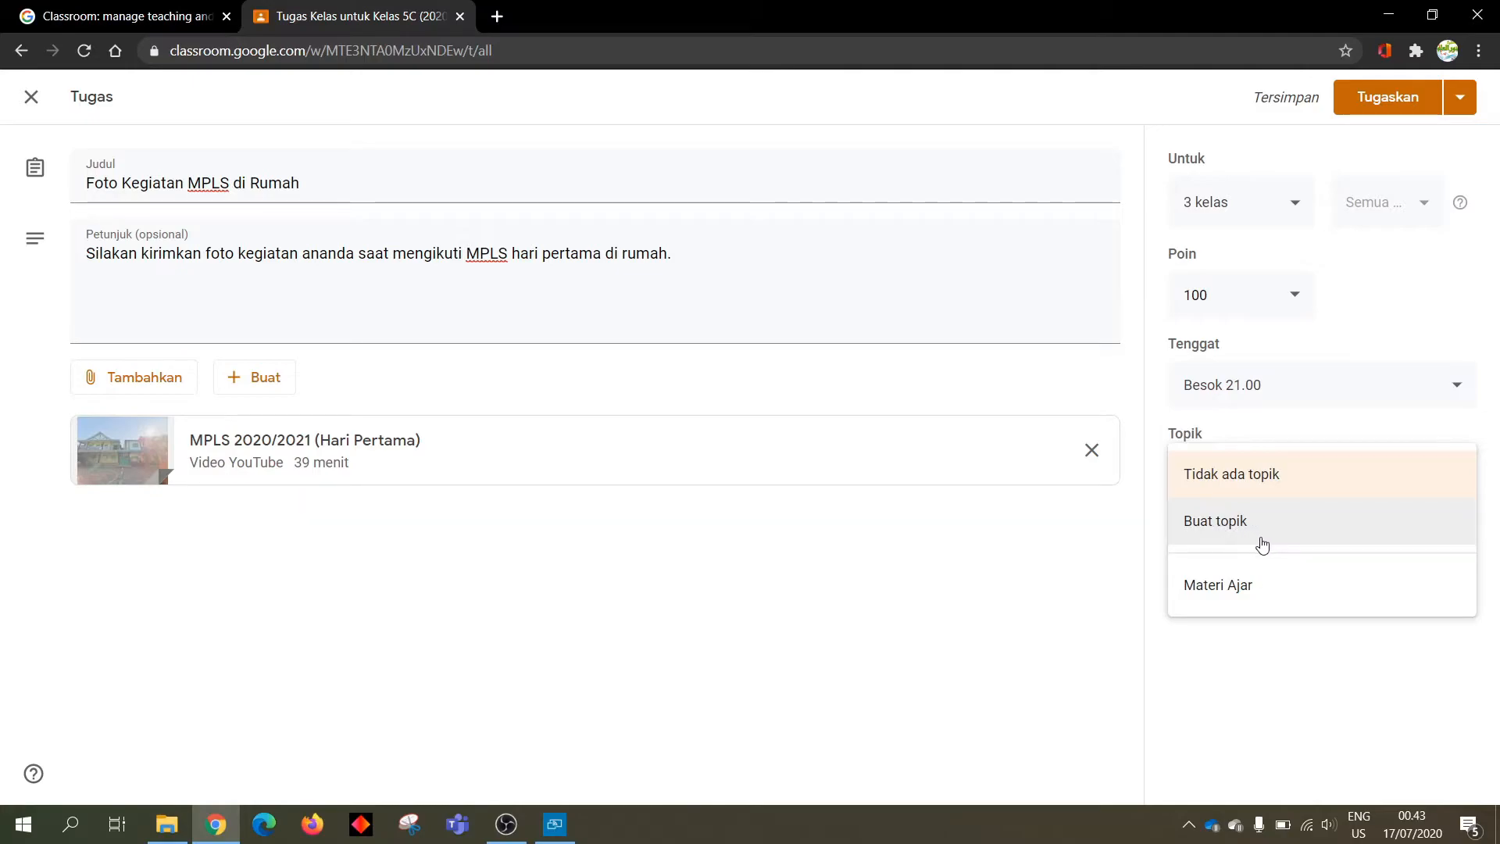
left_click(1207, 527)
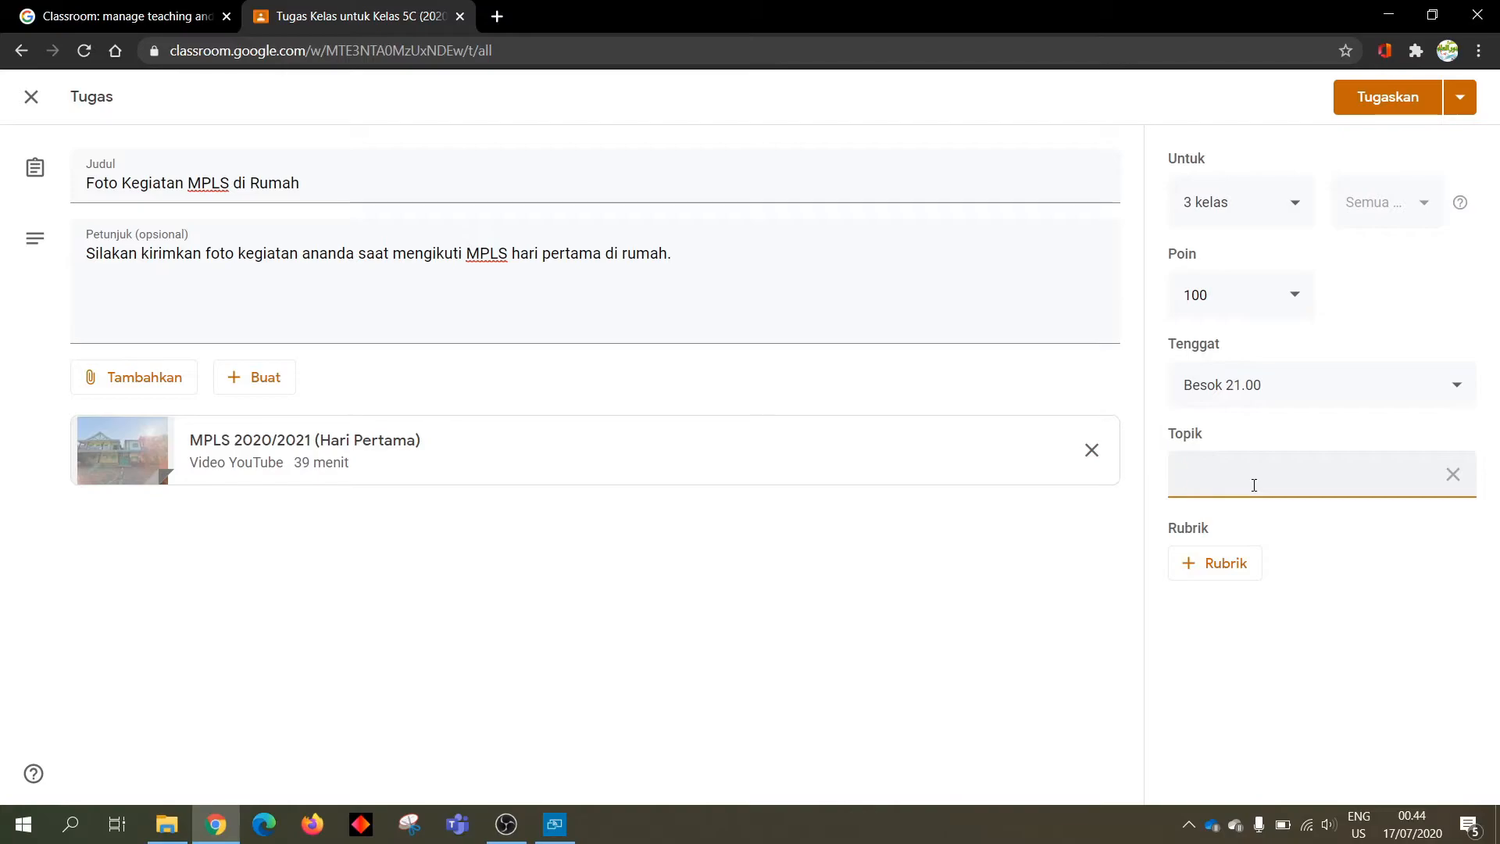
type("MPLS")
left_click(1304, 535)
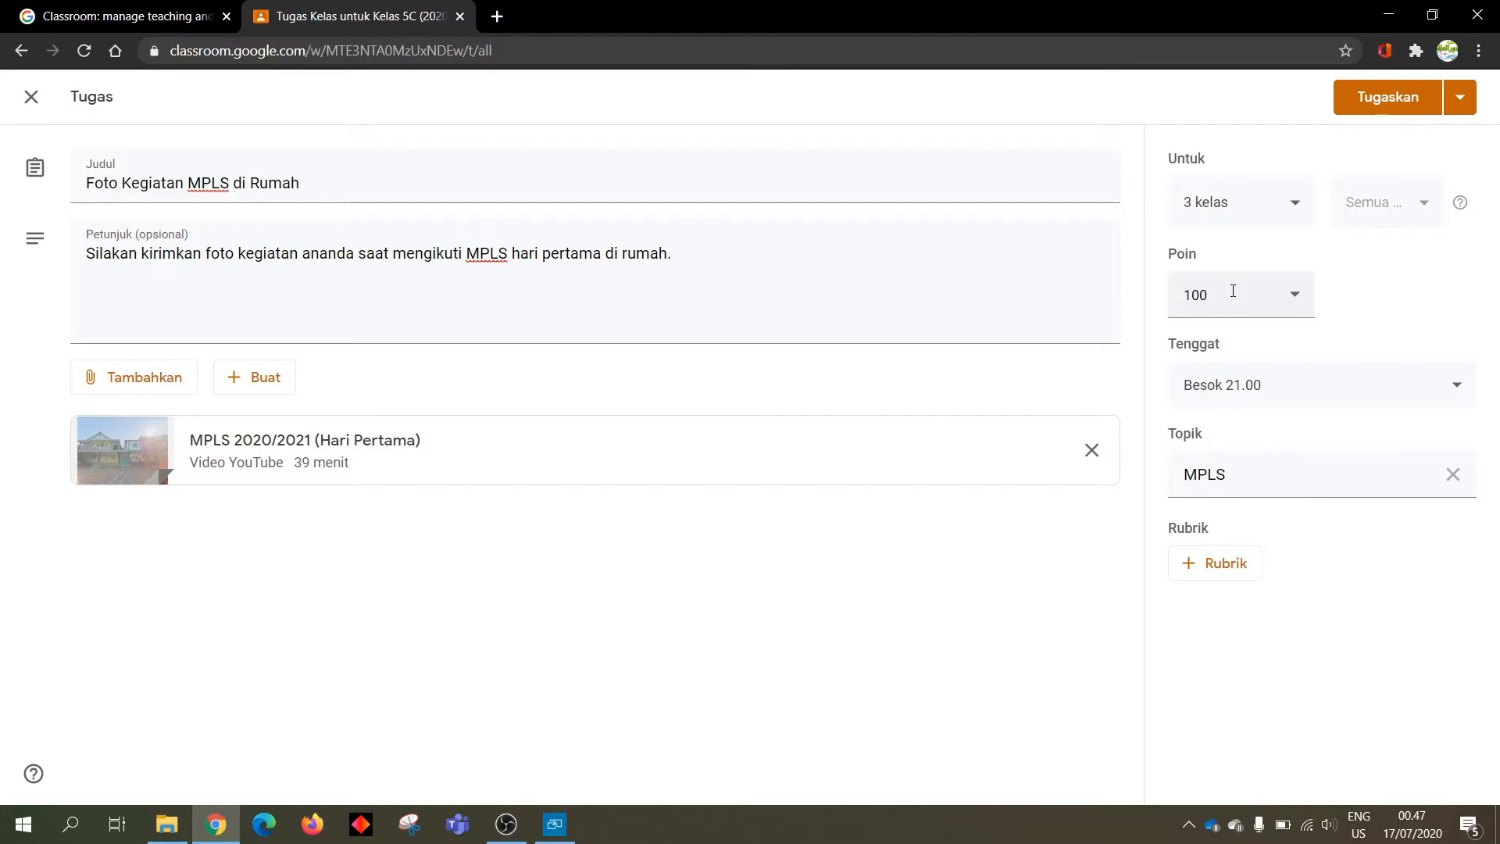
Start a new rubric with criterion 'Foto Kegiatan MPLS', described 'Mengirimkan file foto kegiatan MPLS selama di rumah'
left_click(1217, 573)
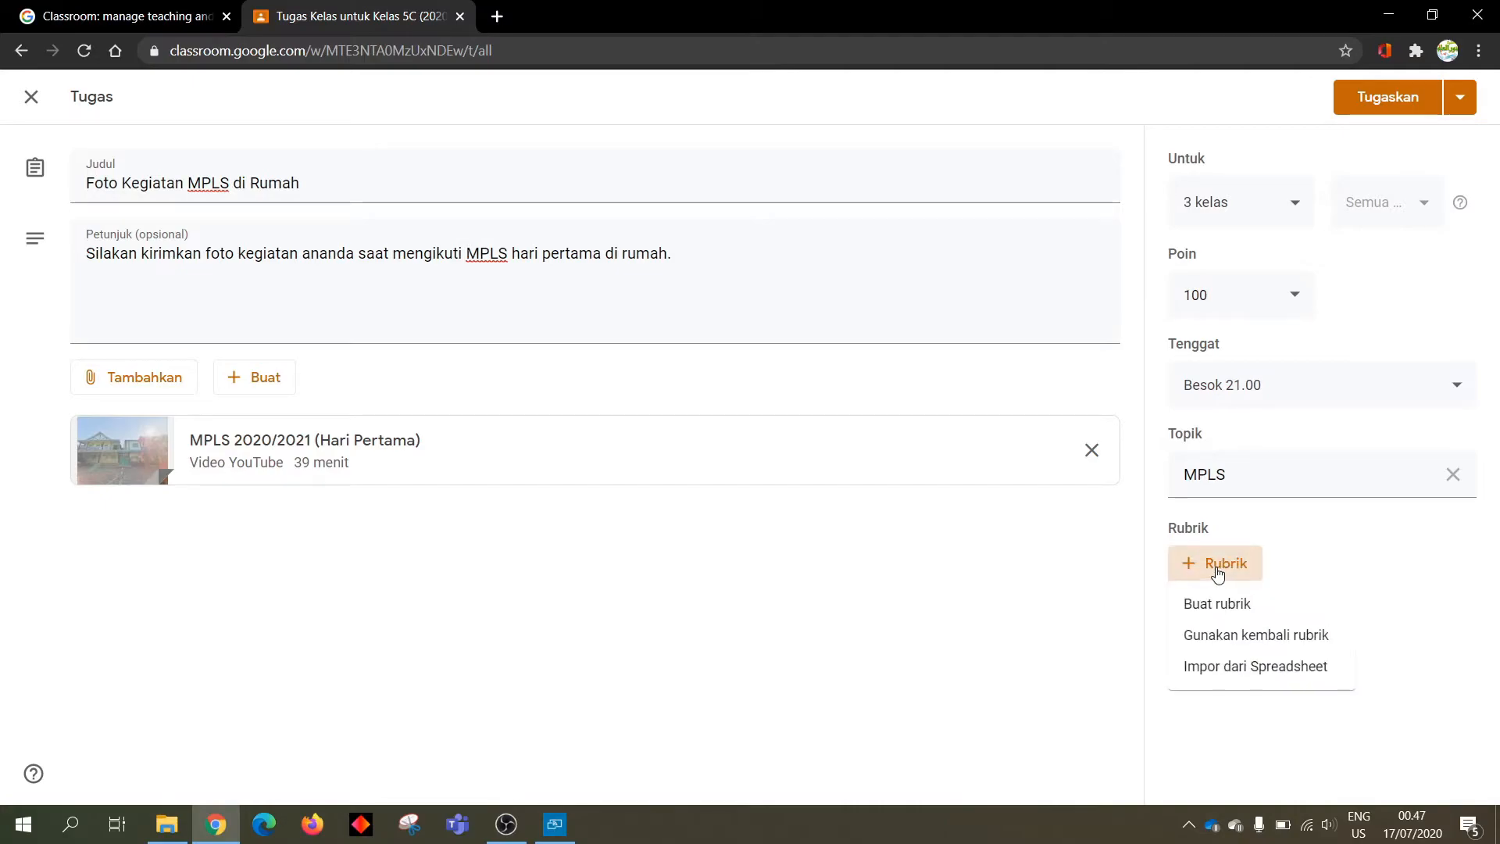
left_click(1229, 608)
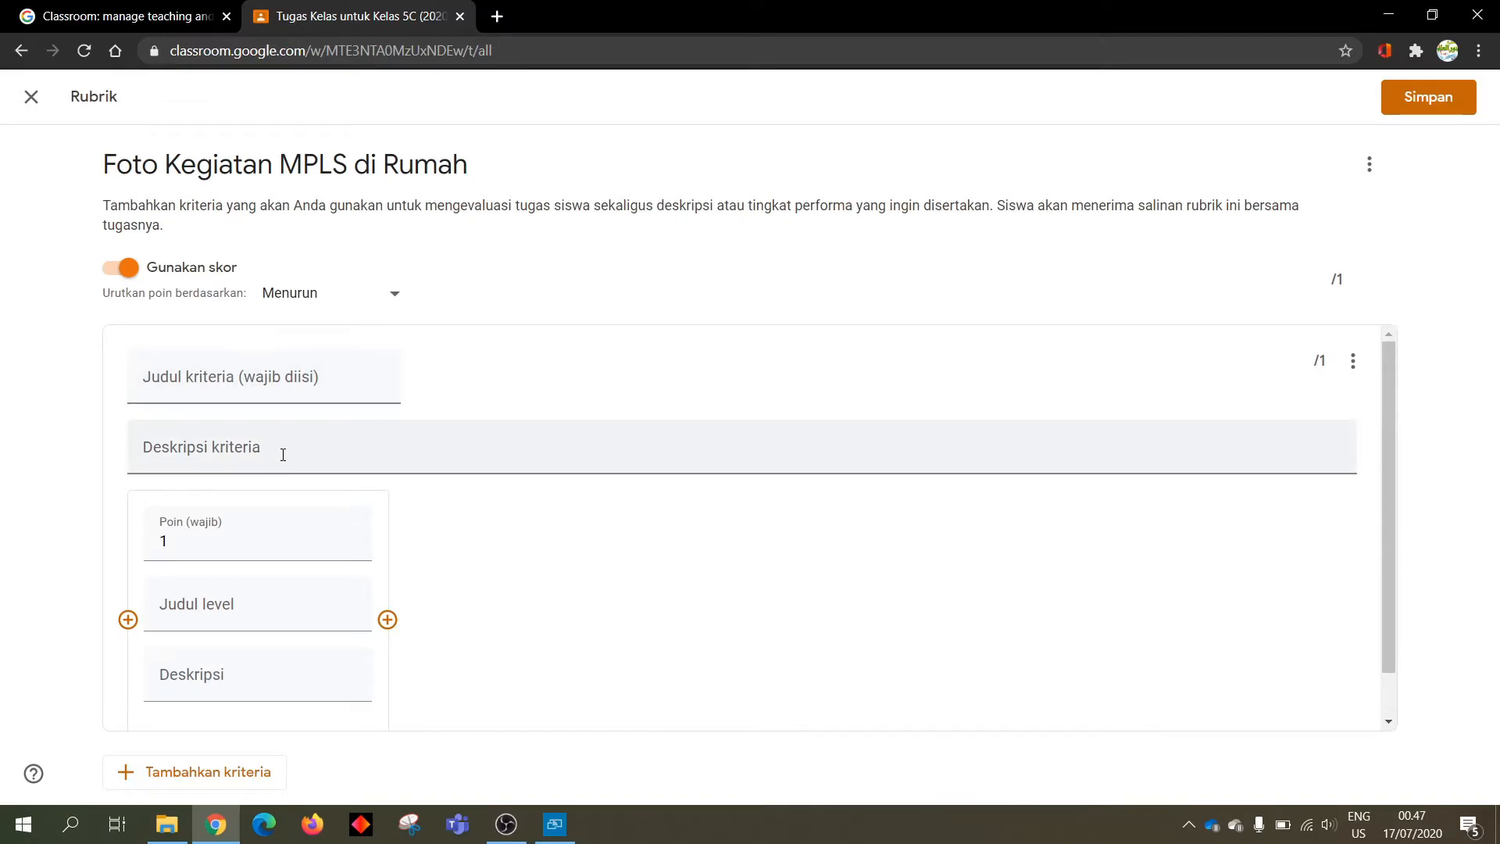
left_click(265, 376)
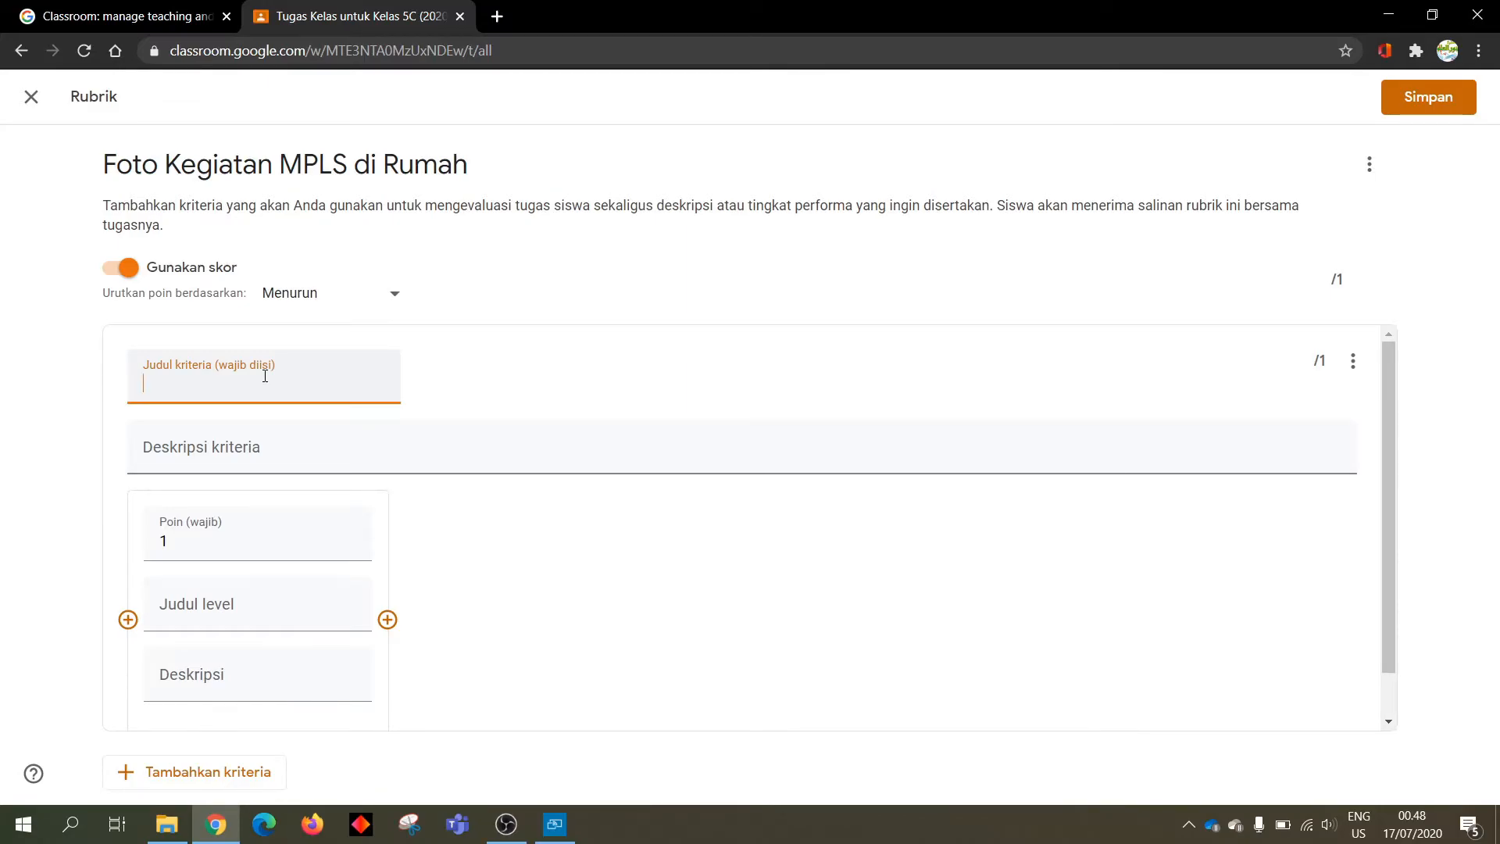
type("M")
key("BackSpace")
type("Foto kel")
key("BackSpace")
key("BackSpace")
key("BackSpace")
type("Kegiatan MPLS")
key("Tab")
key("Tab")
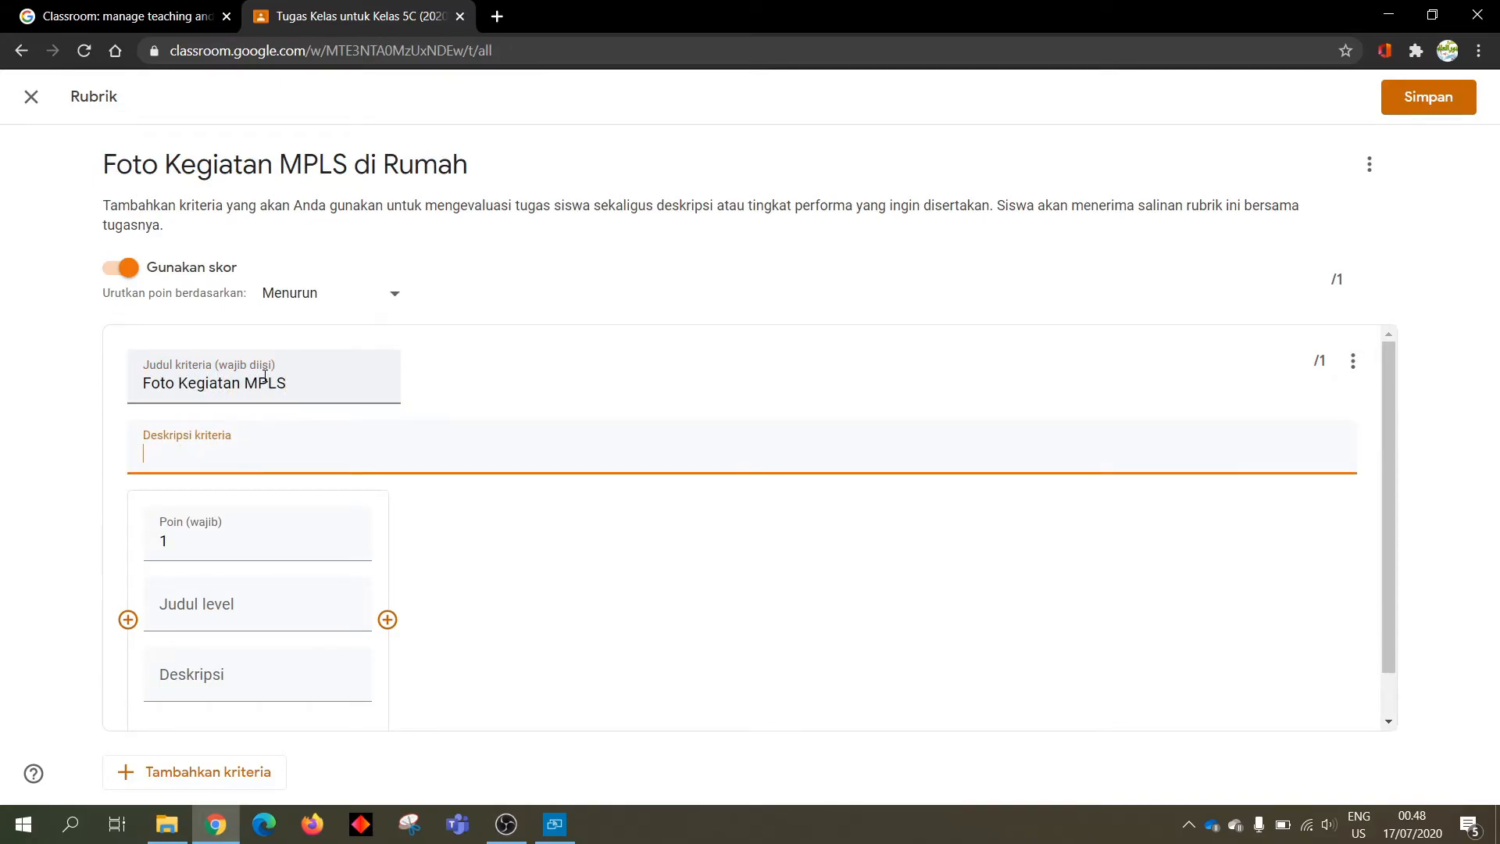
type("m")
key("BackSpace")
type("Mengirimkan file ")
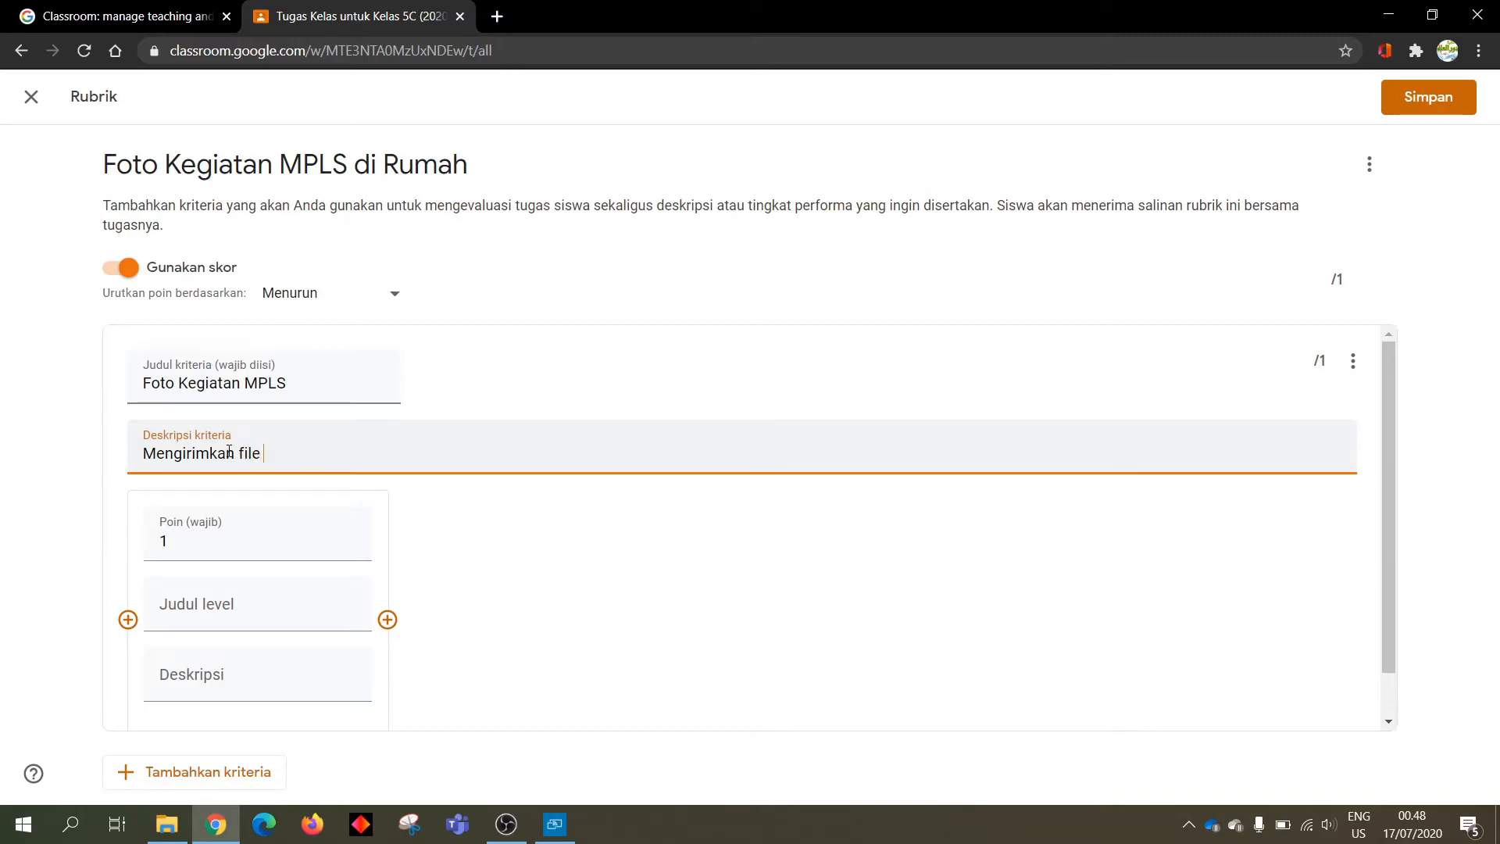
type("foto kegiatan MPLS selama di rumah")
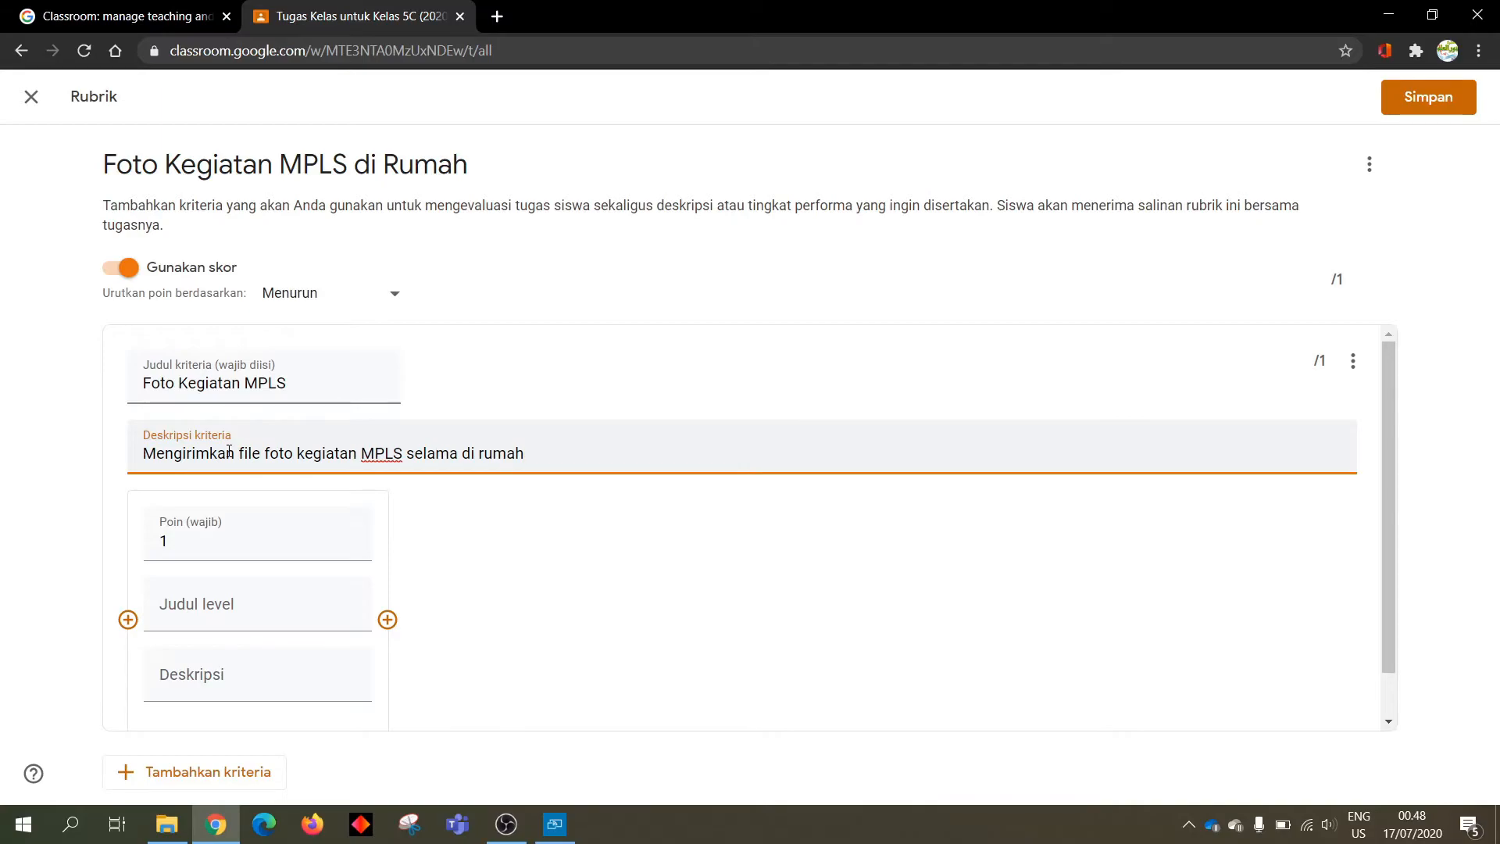
Set the first level's points to 100
left_click(224, 531)
key("BackSpace")
type("0")
scroll(224, 532, "up", 7)
scroll(181, 531, "up", 1)
scroll(178, 530, "up", 3)
left_click_drag(176, 528, 158, 525)
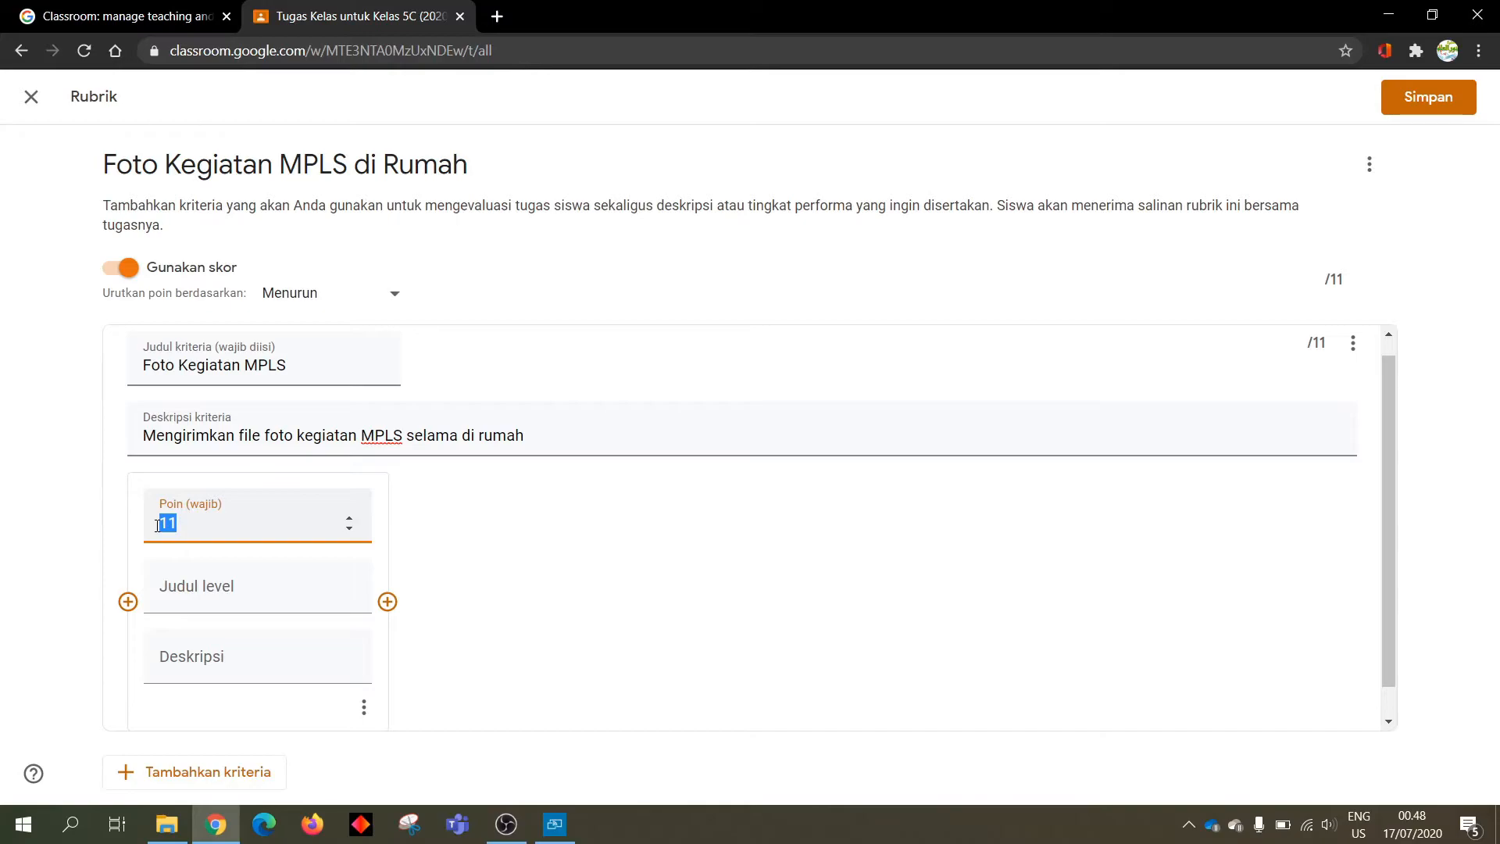
type("100")
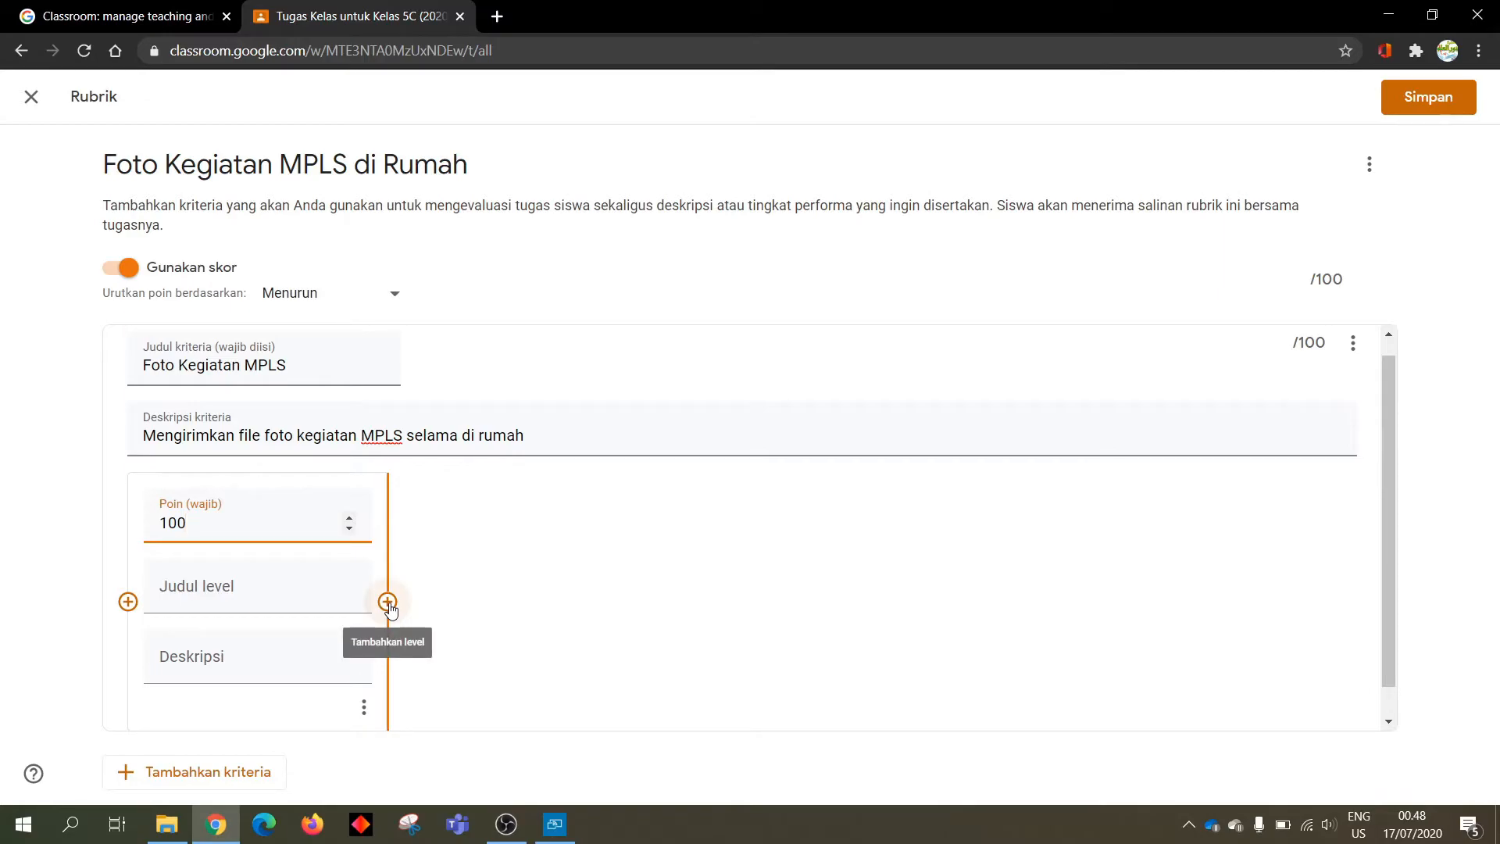
Title the level 'File yang dikirimkan benar' with description 'File berupa foto'
left_click(282, 600)
type("Kirim f")
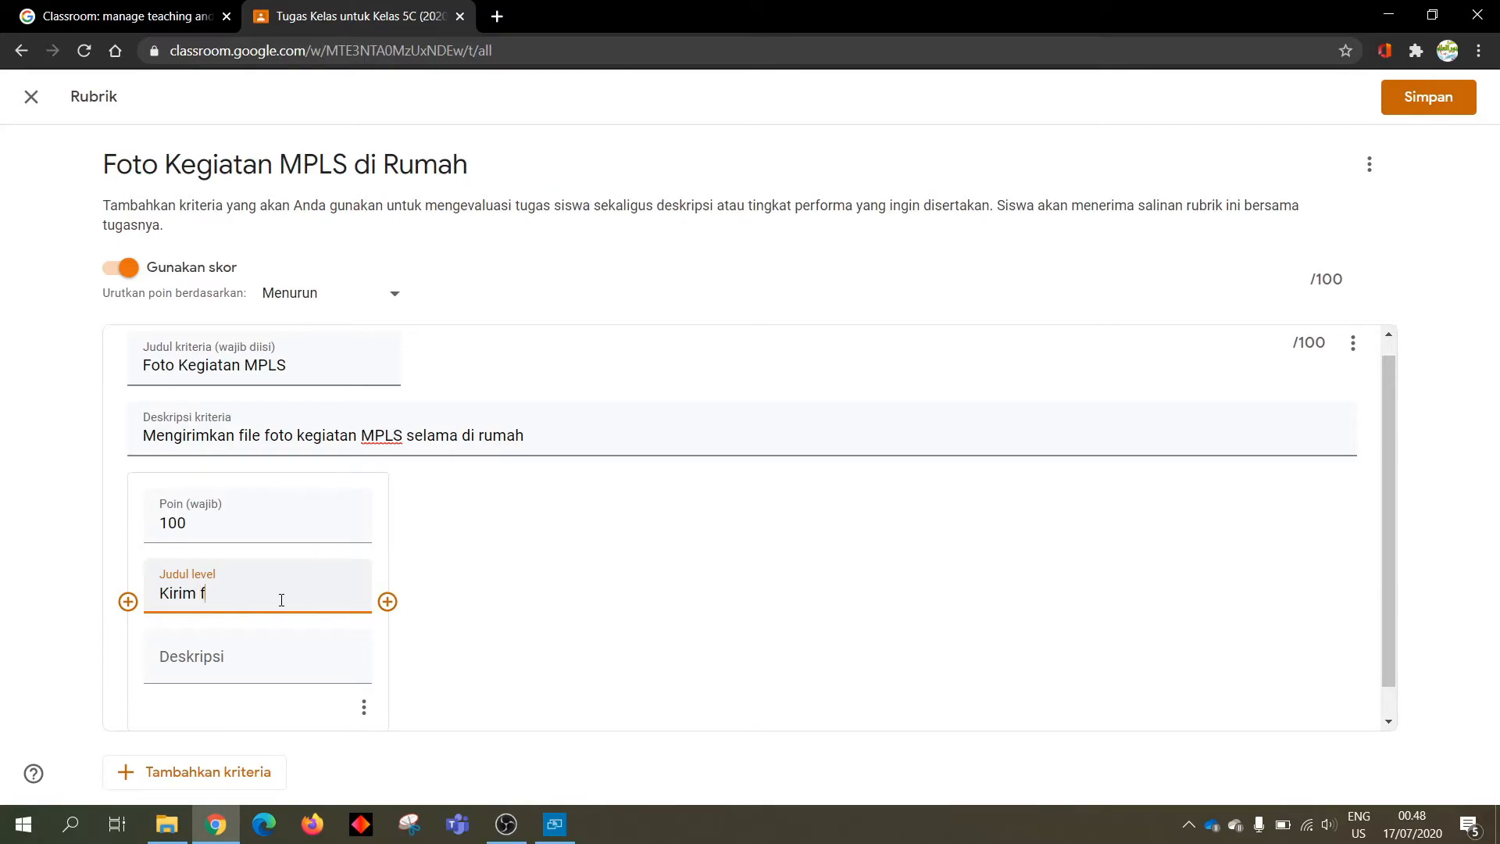
key("BackSpace")
key("BackSpace")
key("BackSpace")
key("BackSpace")
key("BackSpace")
key("BackSpace")
key("BackSpace")
type("File yang dikirimkan benar")
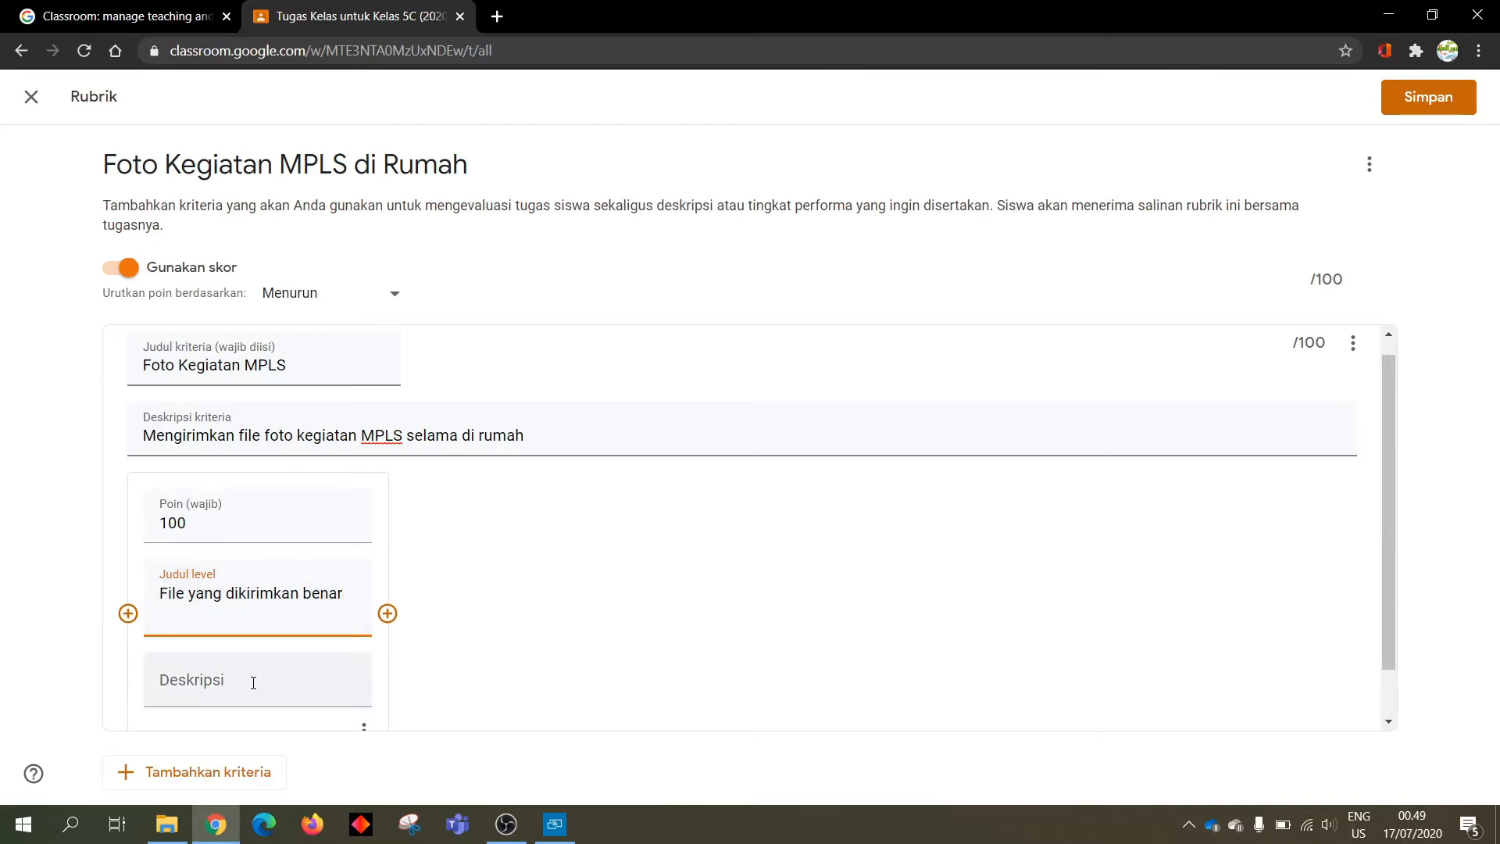
left_click(190, 681)
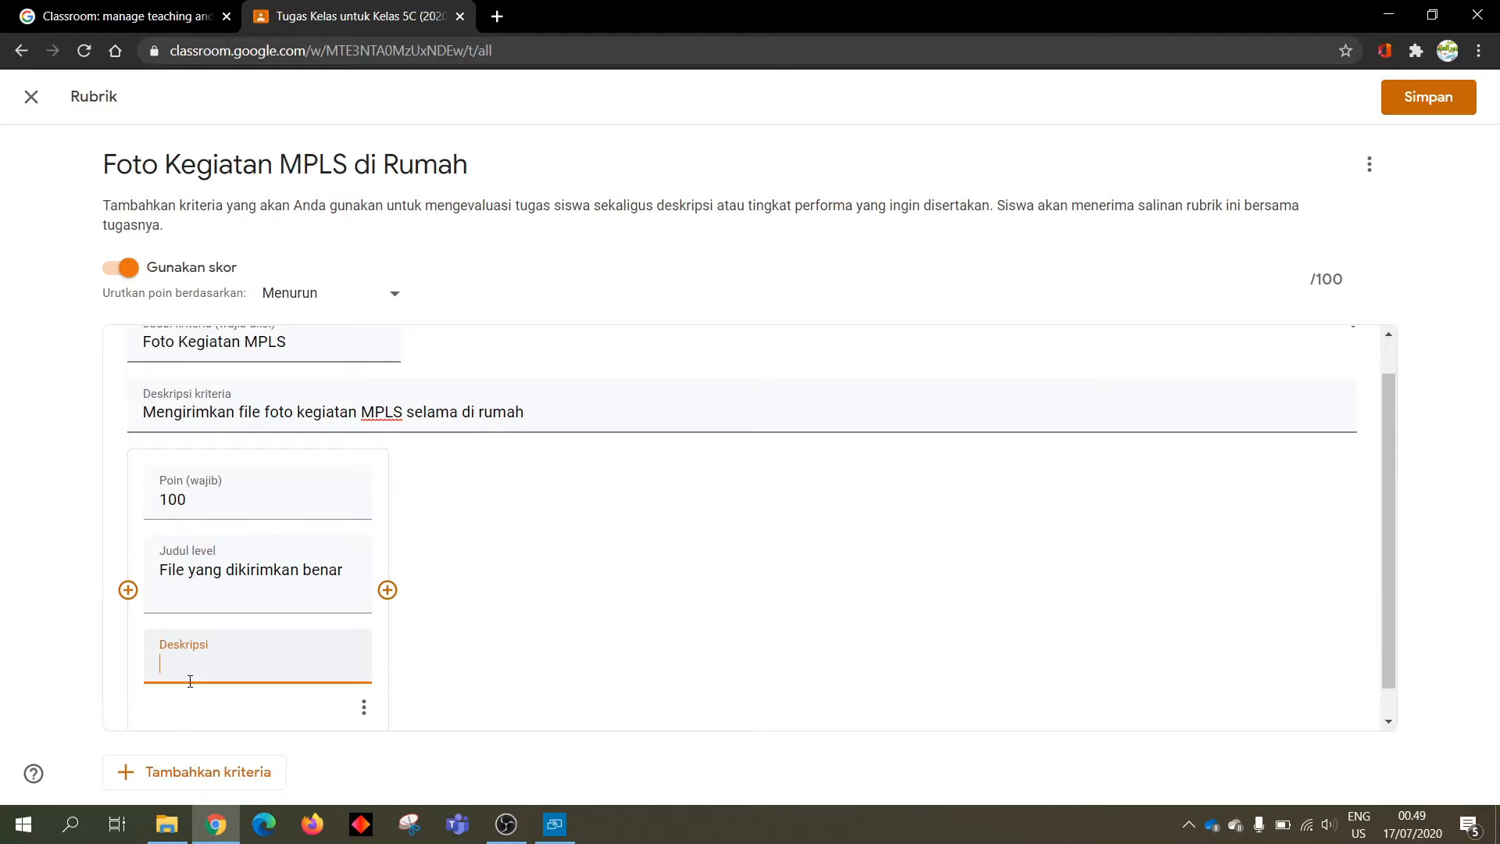
type("File berupa foto")
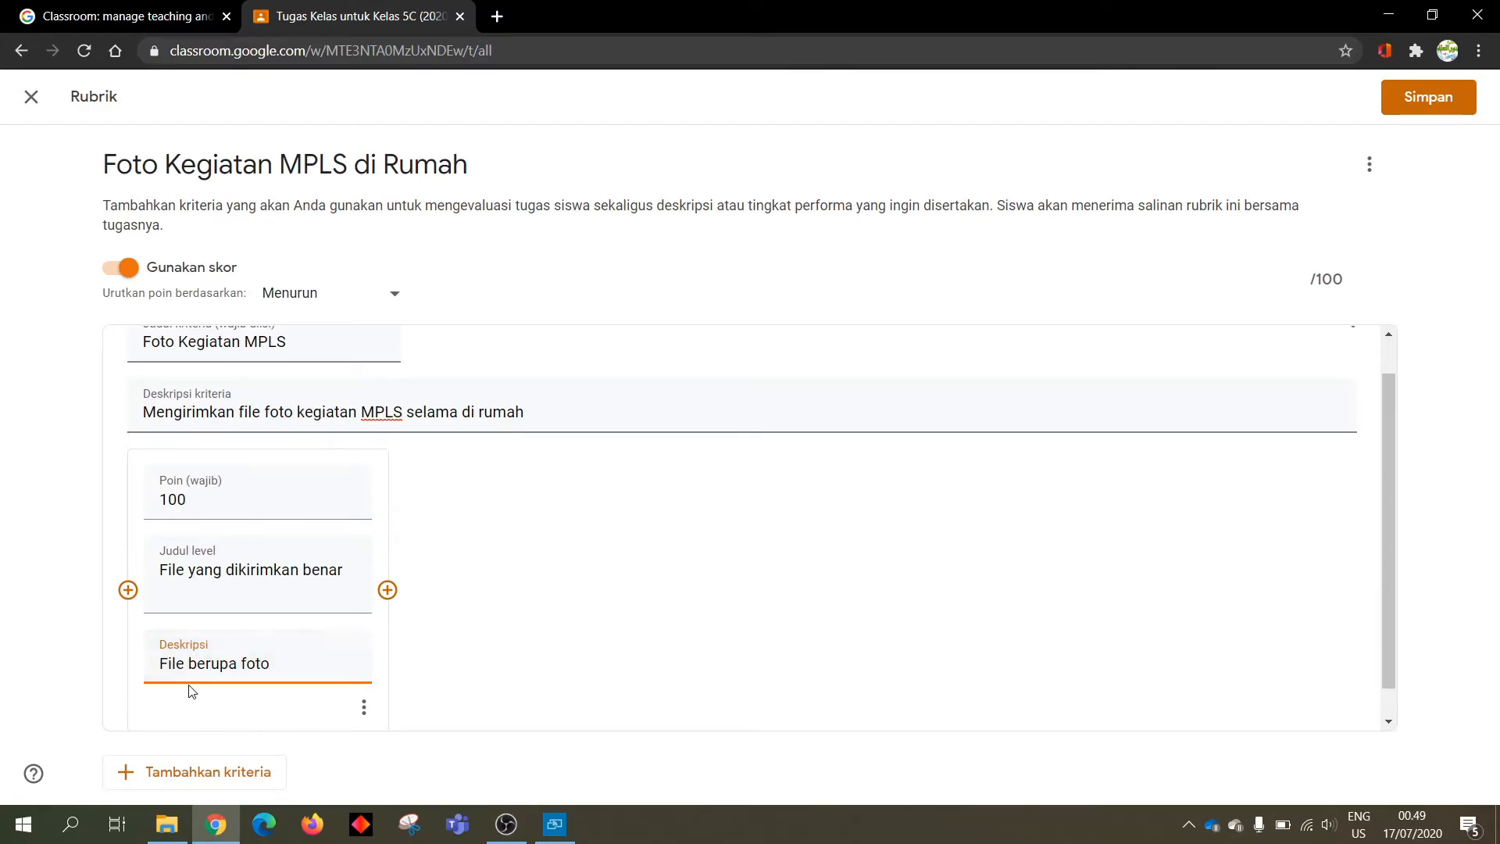
Add a second 50-point level titled 'File yang dikirimkan tidak sesuai', described 'File bukan foto'
left_click(387, 590)
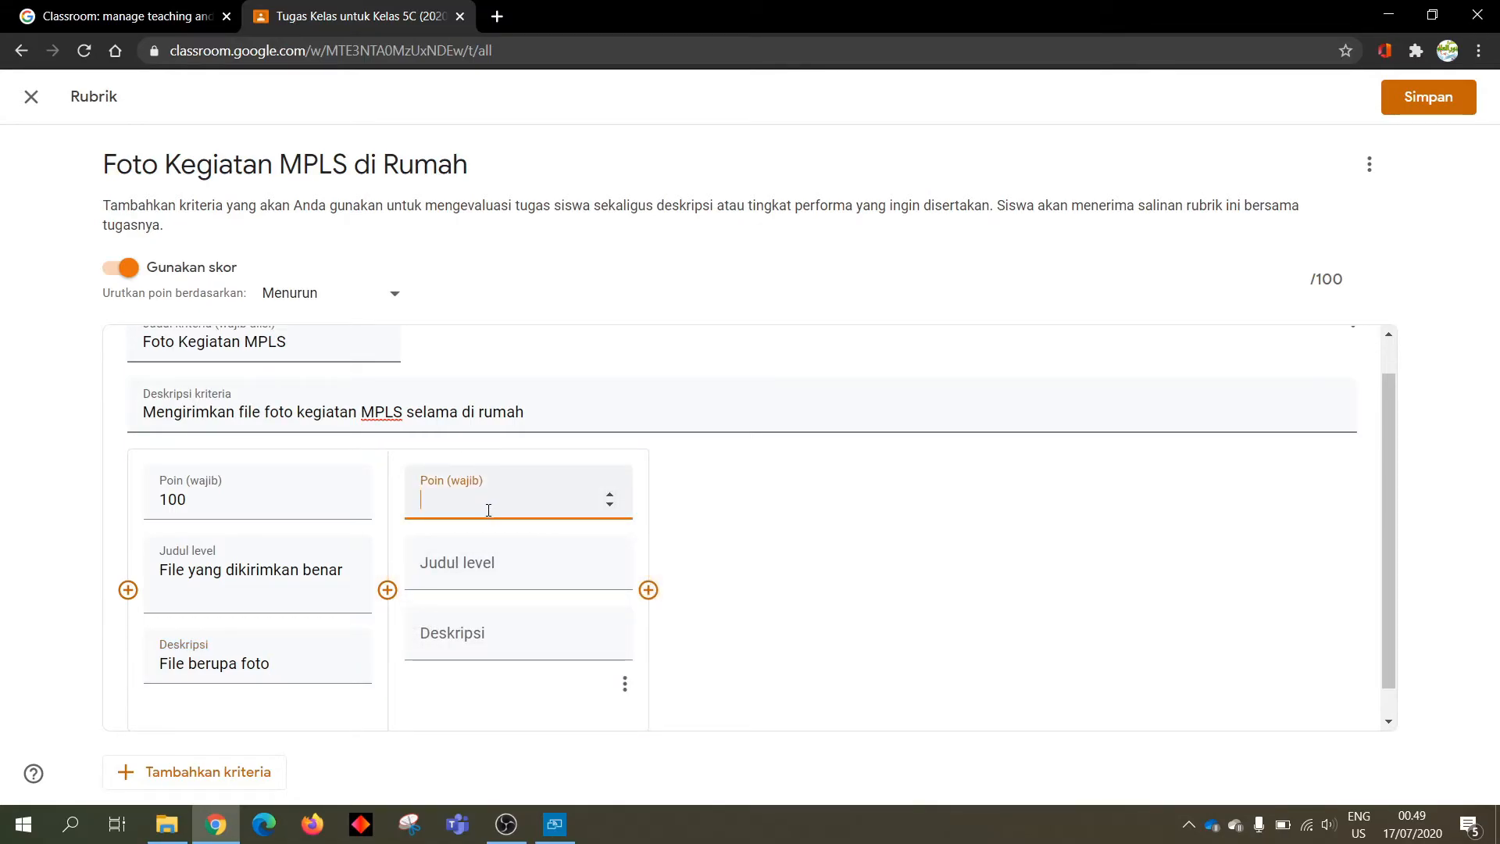
type("50")
left_click(466, 570)
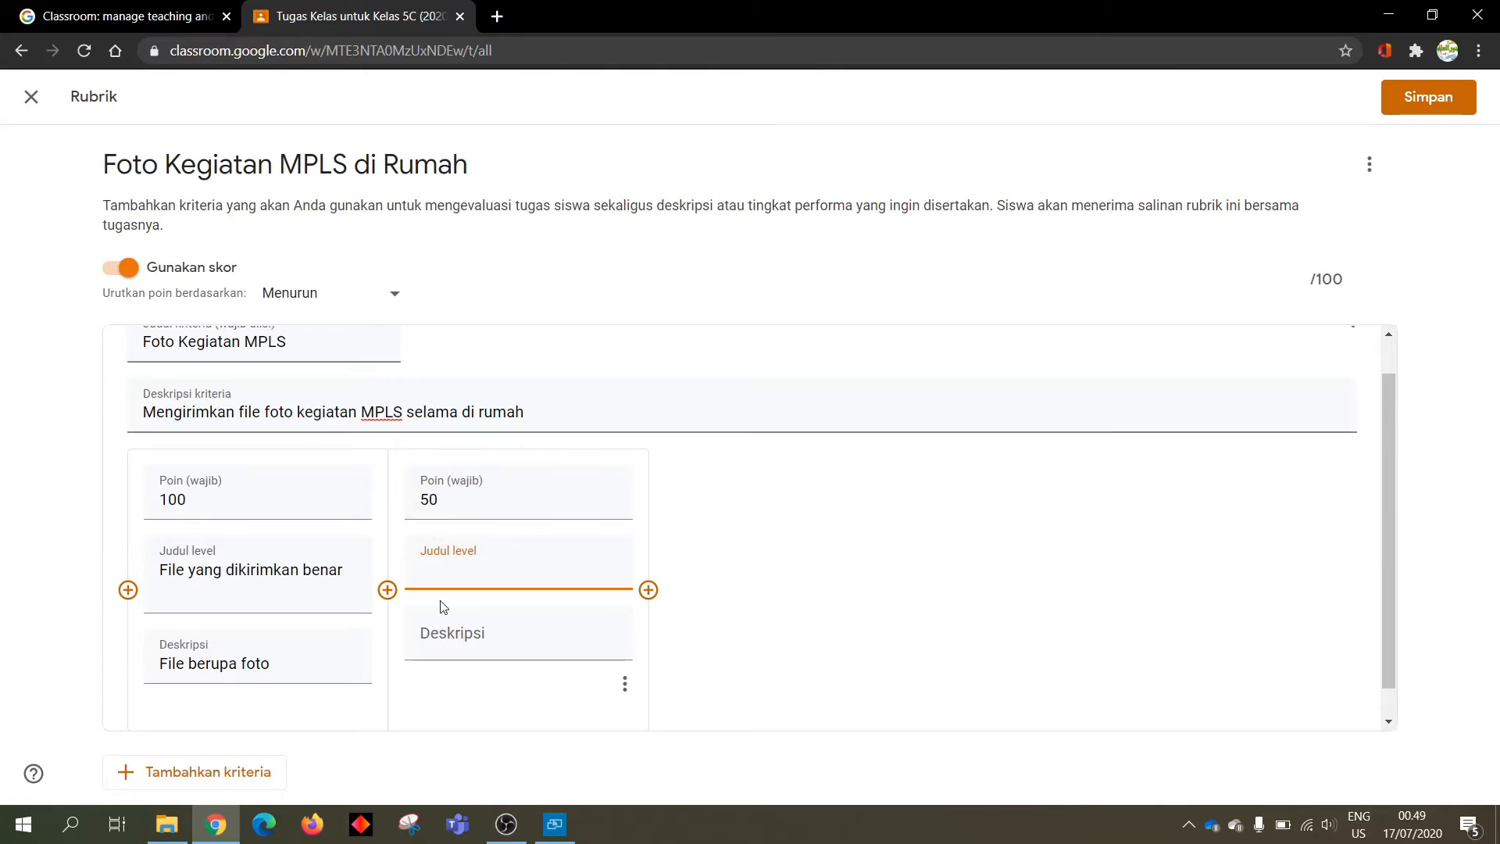
type("File yang dikri")
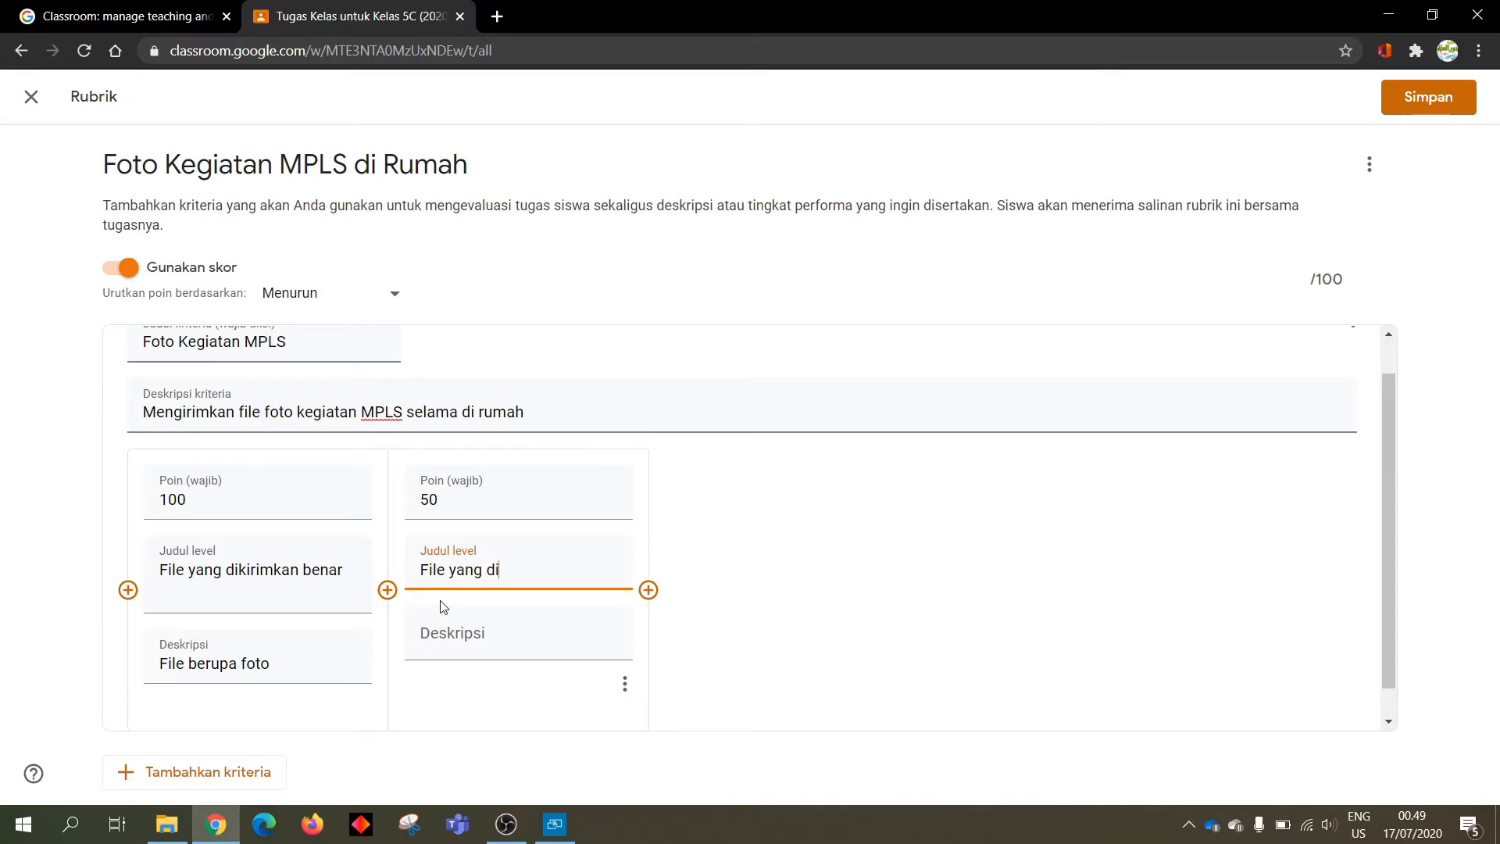
key("BackSpace")
type("irimkan je")
key("BackSpace")
key("BackSpace")
type("tidak sesuai")
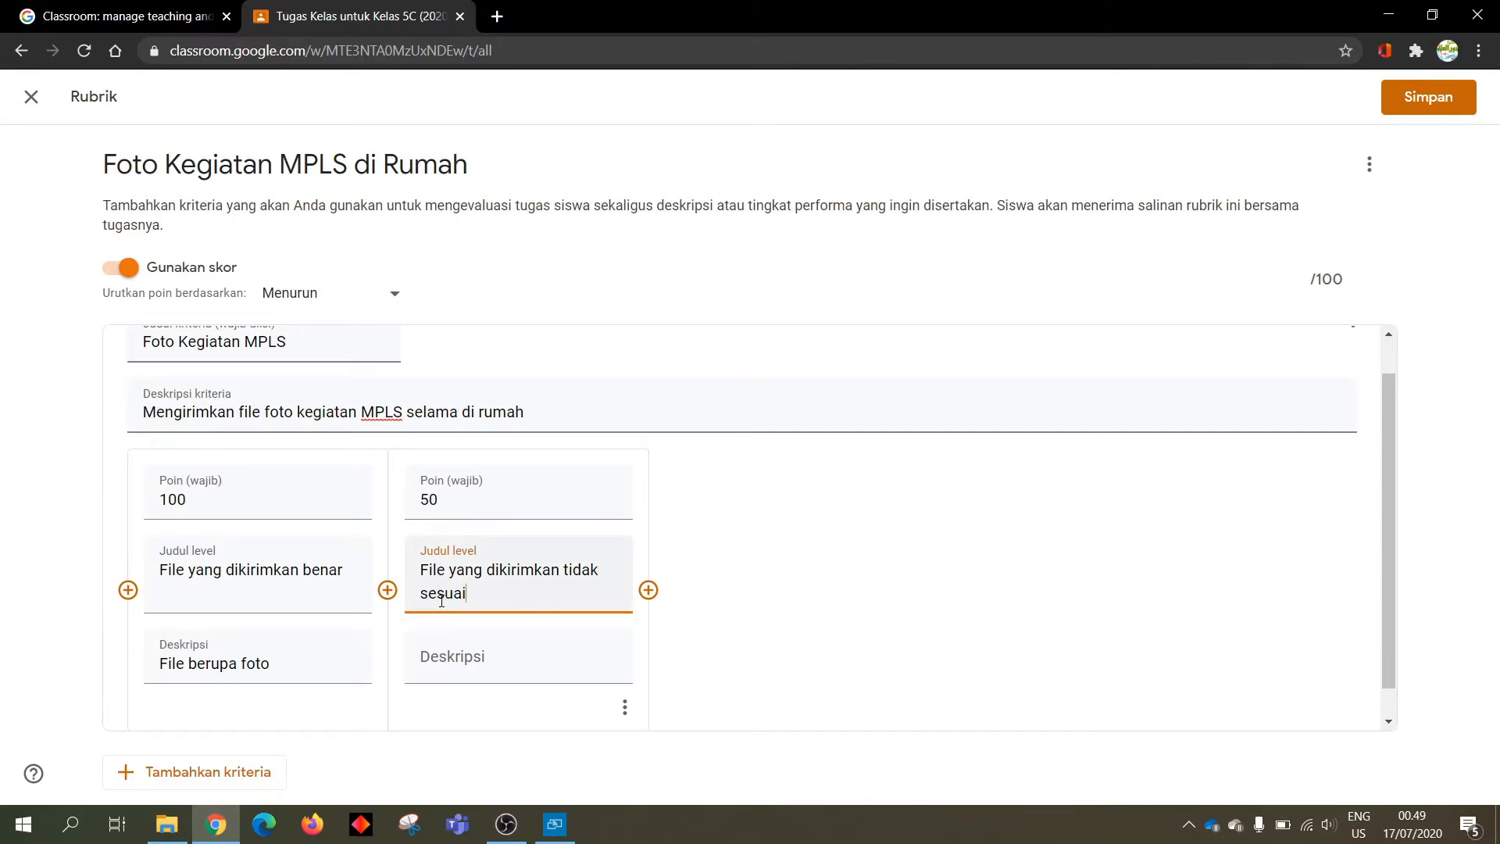
left_click(462, 671)
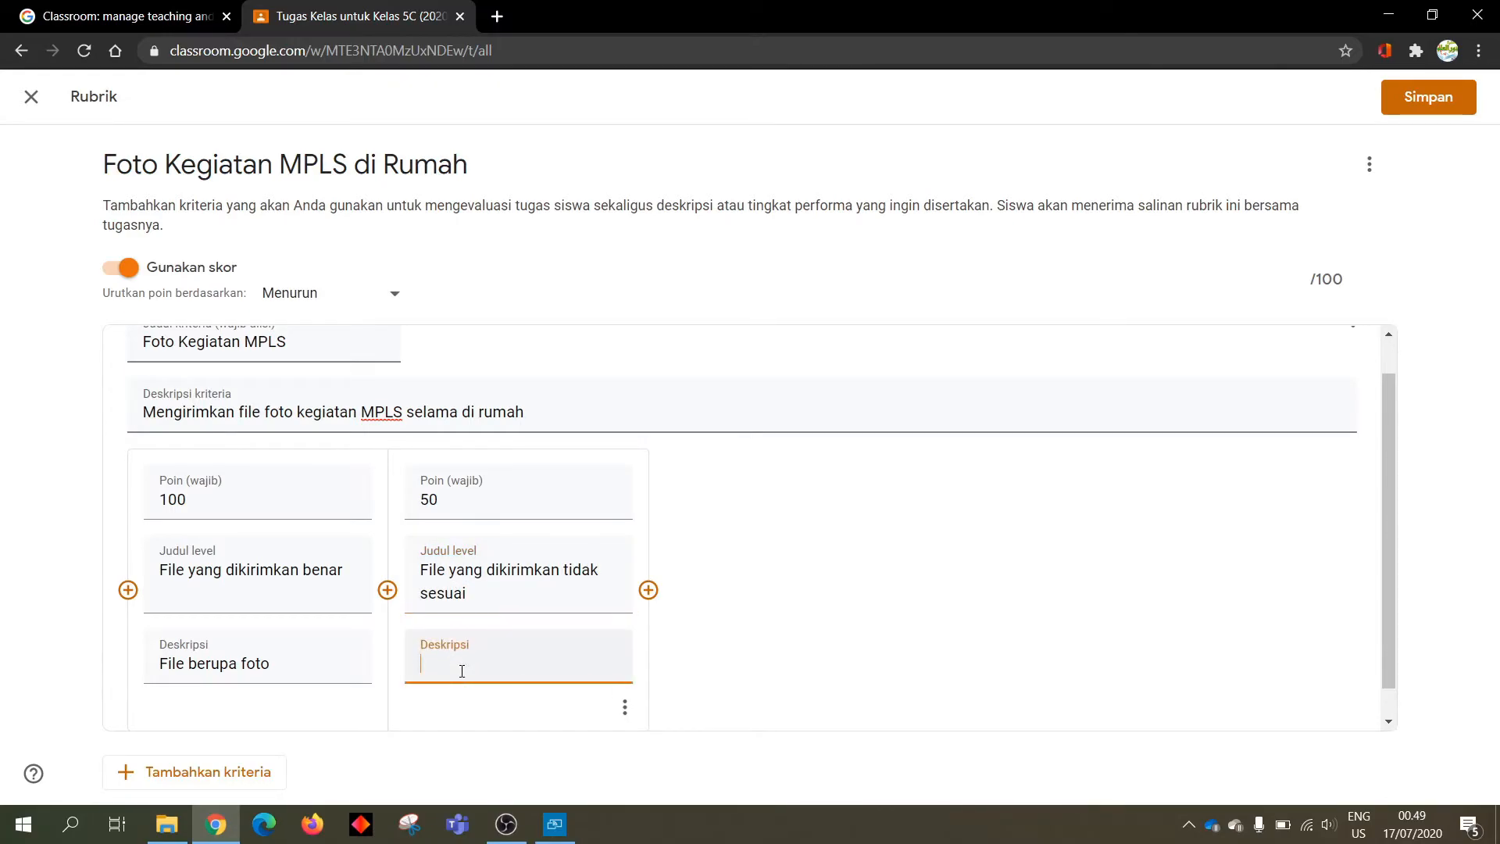
type("File bukan foto")
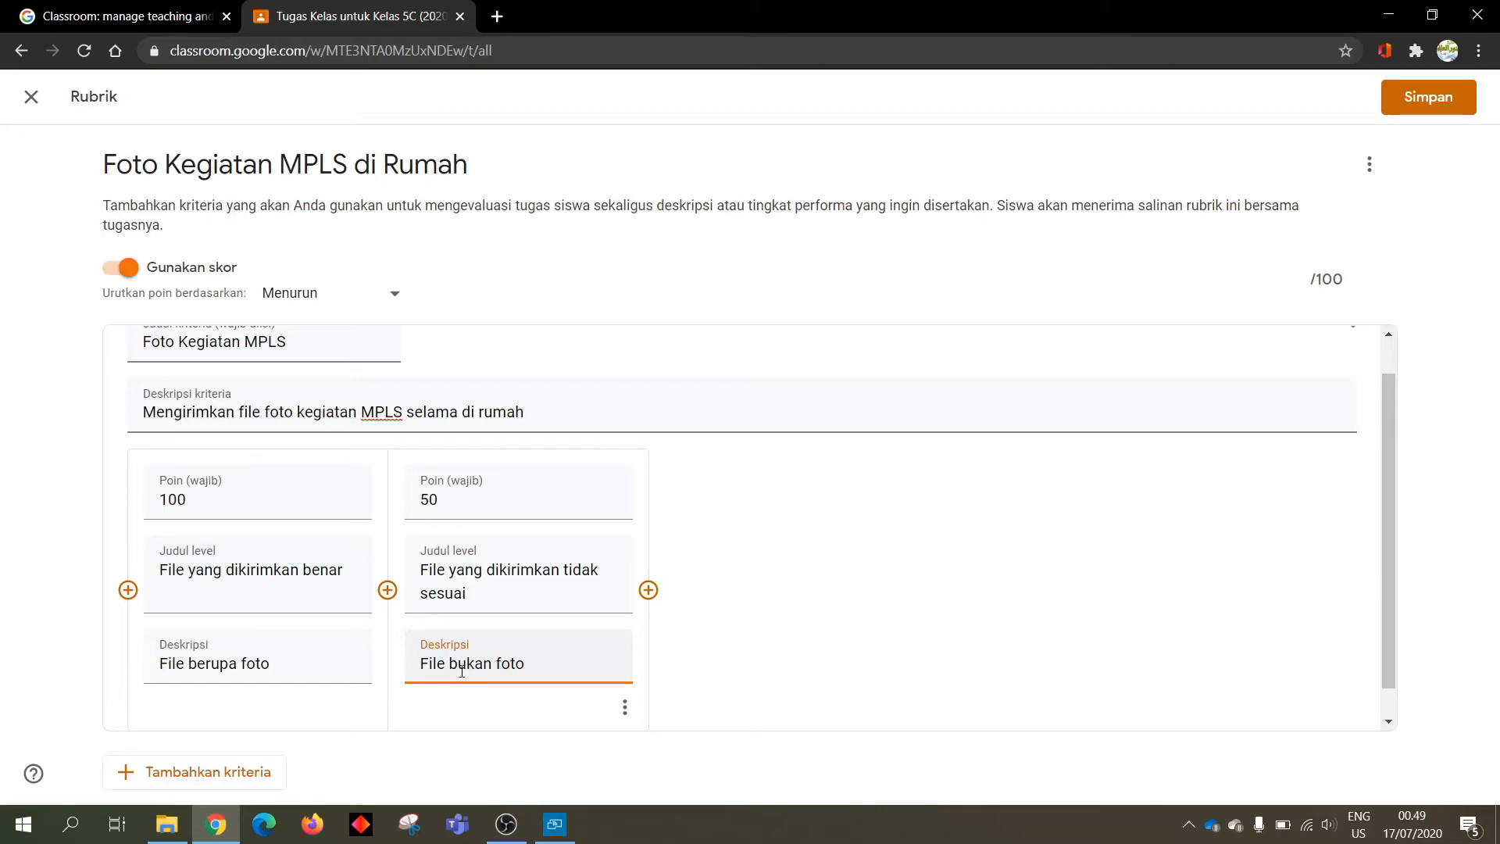
Add a third 0-point level 'Tidak mengirimkan', described 'Tidak ada file yang dikirim'
left_click(648, 591)
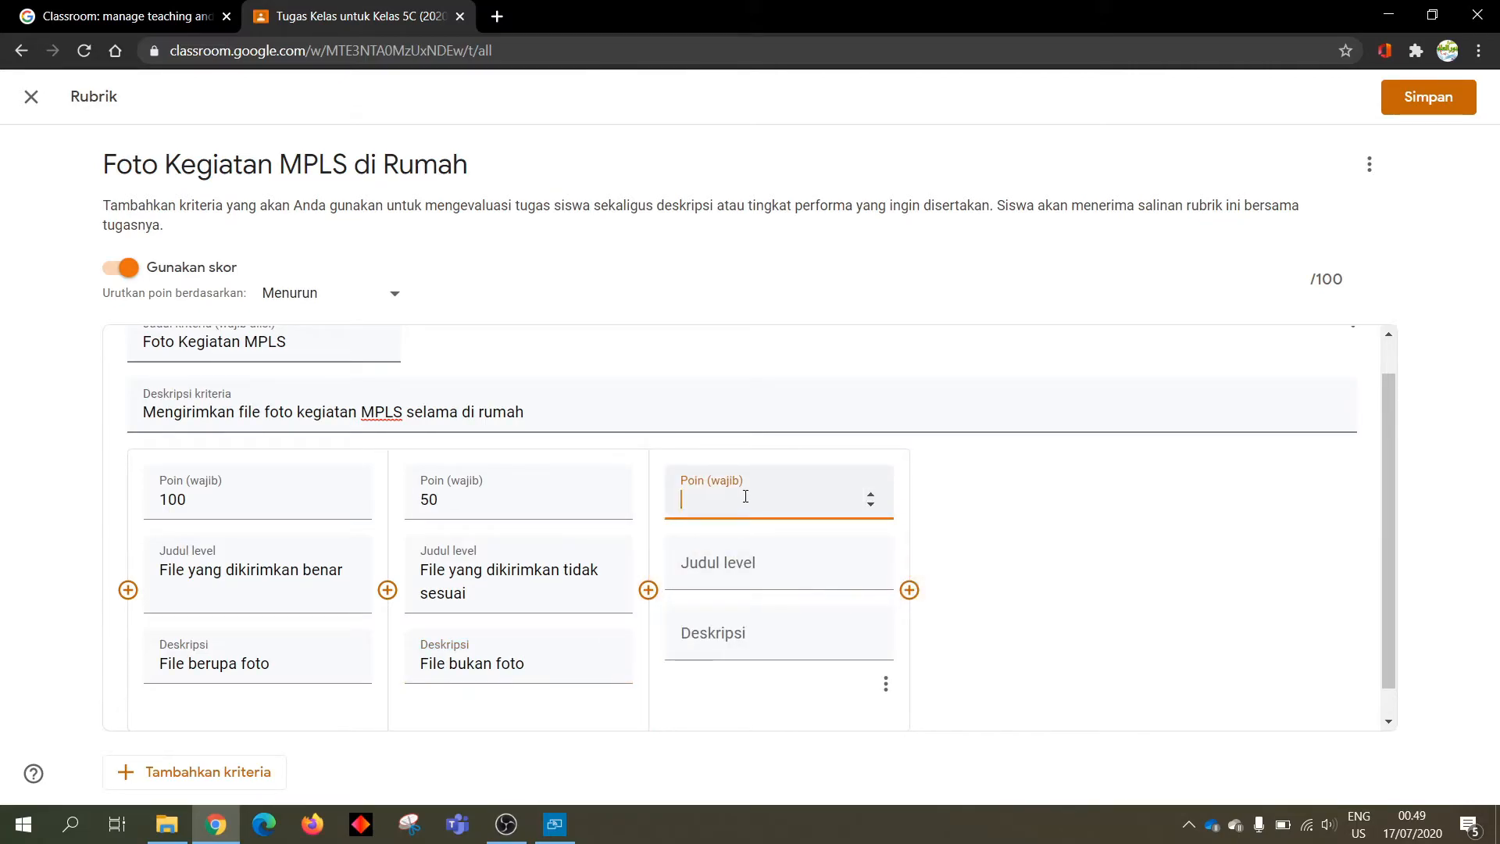
type("0")
left_click(768, 578)
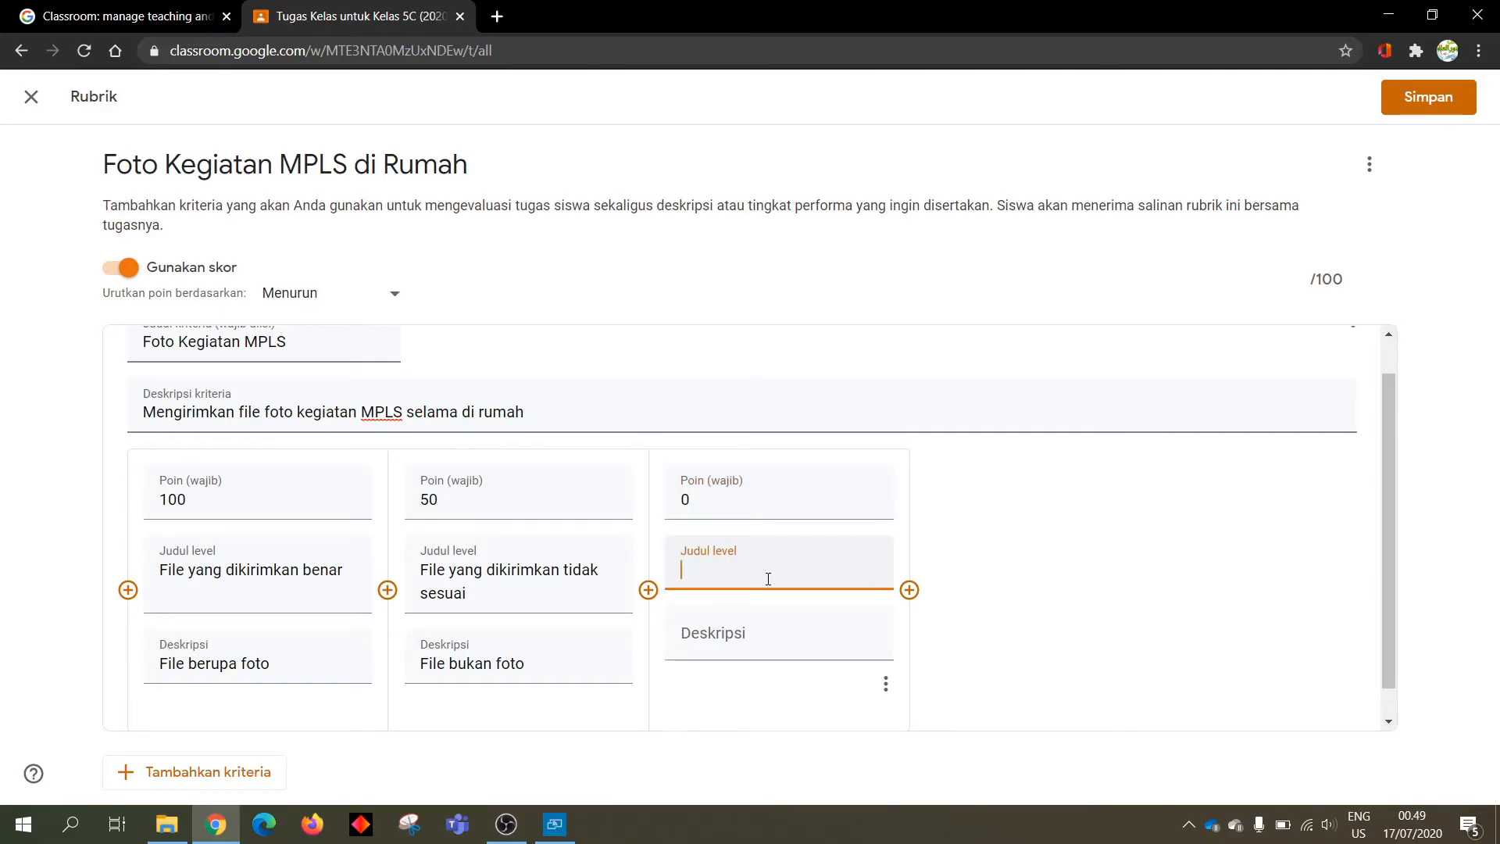
type("Tidak mengirimkan")
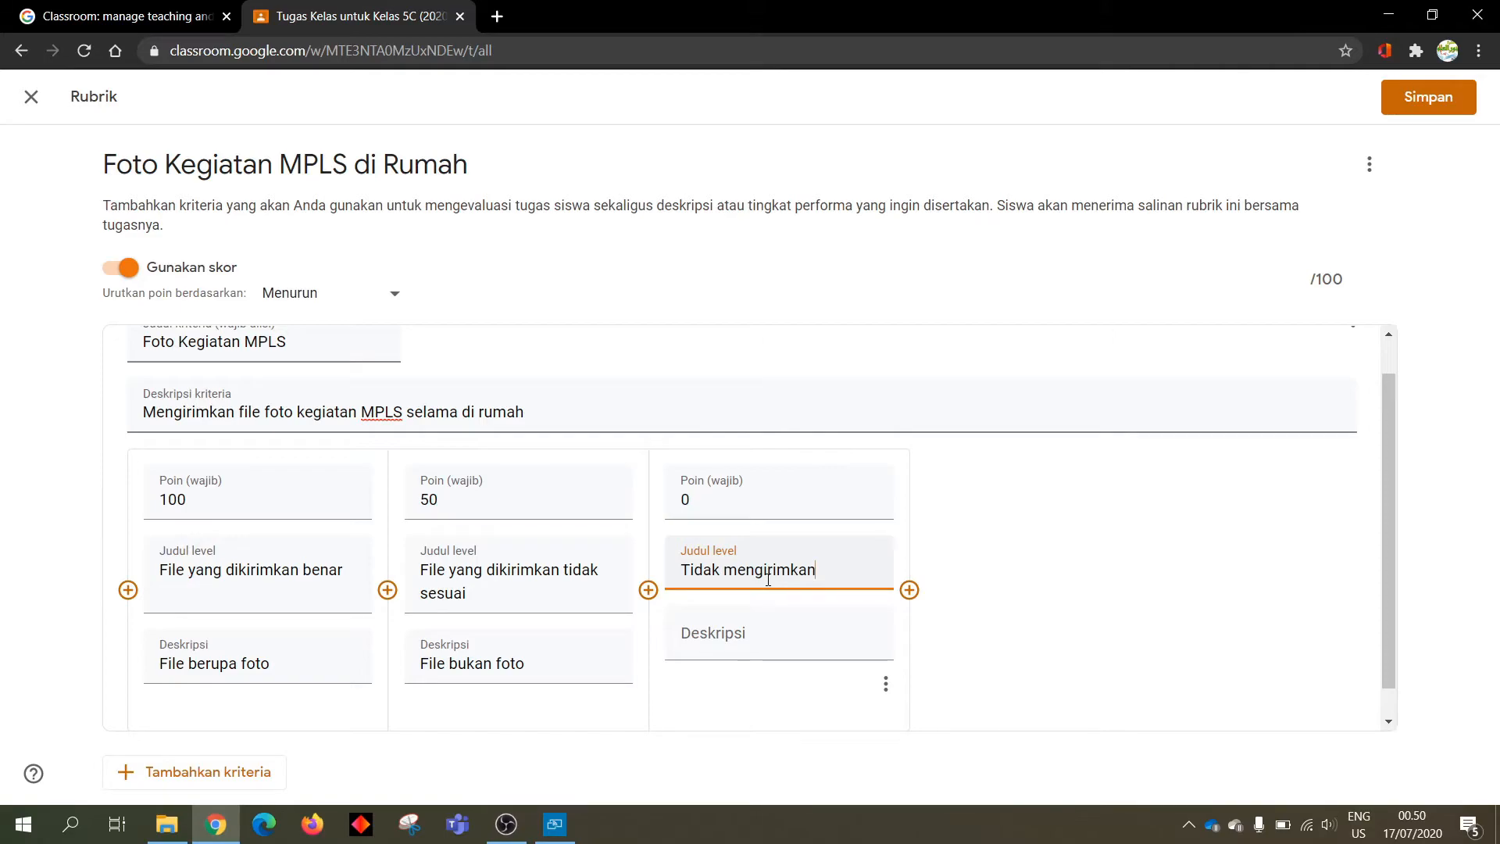
left_click(737, 630)
type("Tidak a")
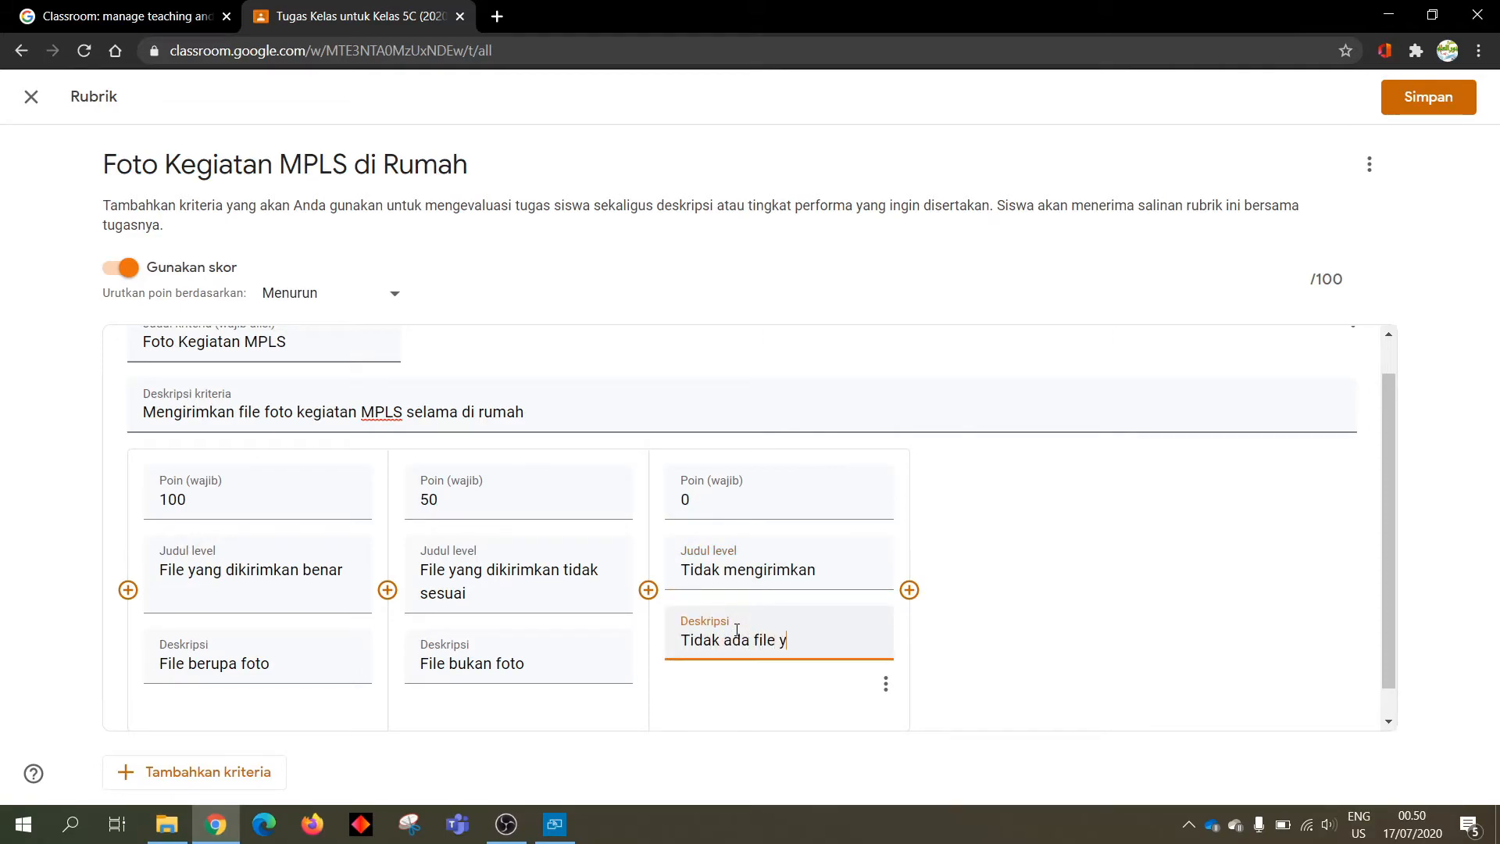
type("da file foto")
key("BackSpace")
key("BackSpace")
key("BackSpace")
key("BackSpace")
type("yang dikirim")
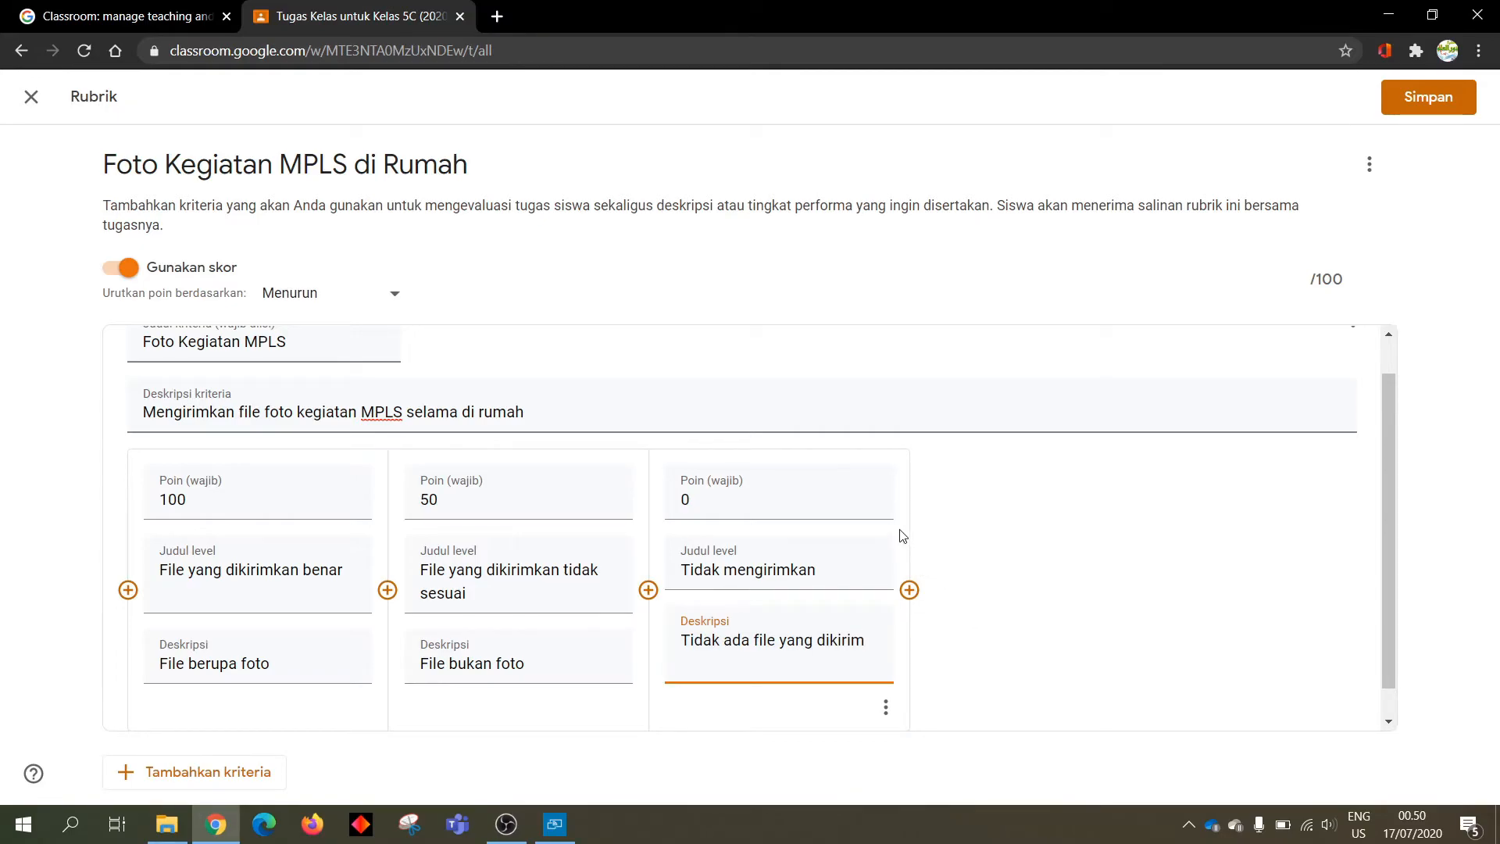
scroll(899, 535, "up", 1)
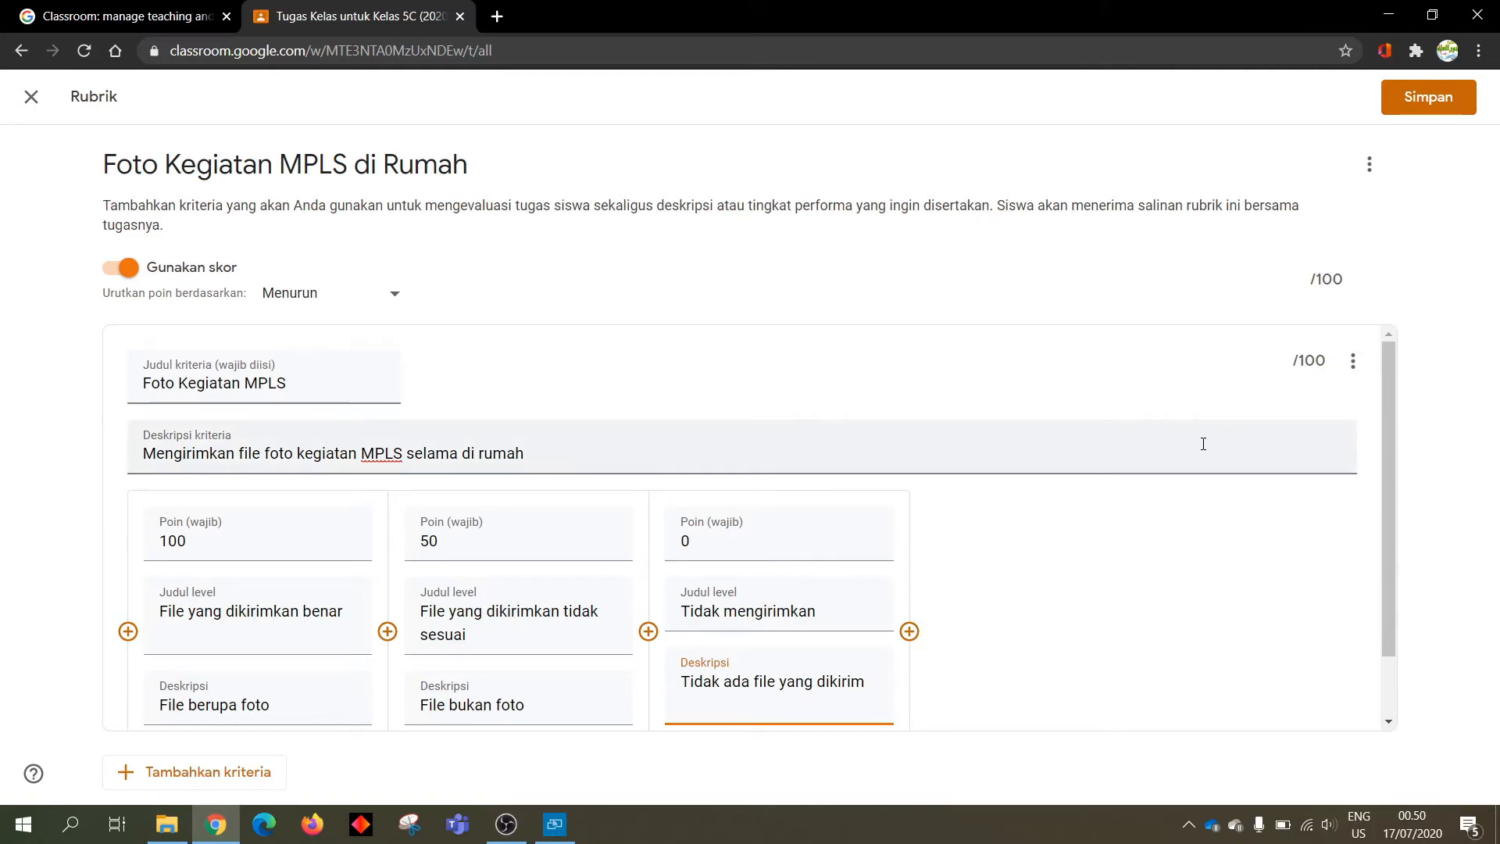
scroll(1176, 497, "down", 1)
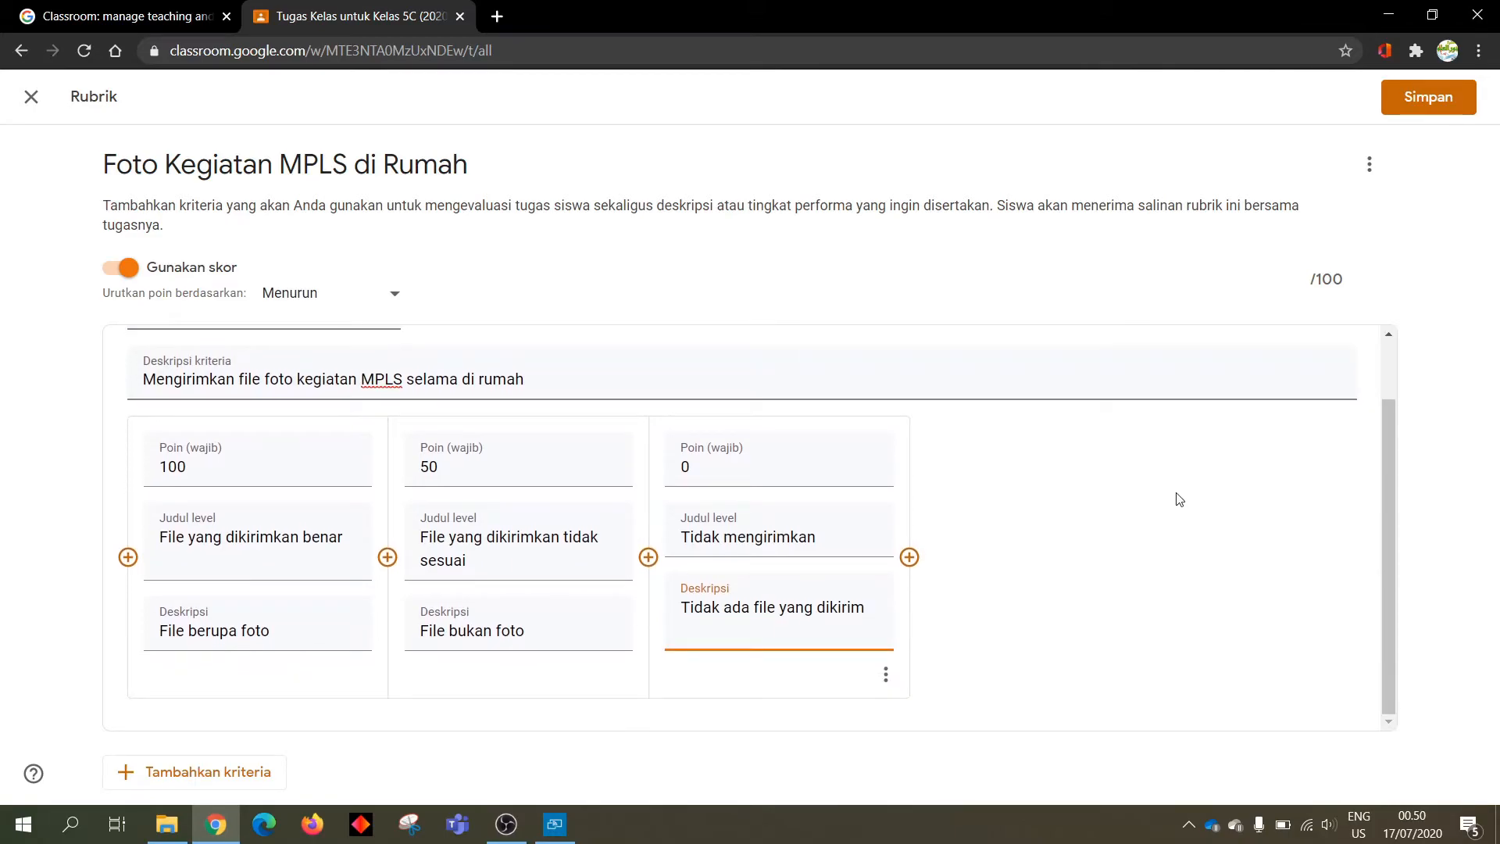
scroll(1176, 497, "up", 1)
Save the rubric and assign the MPLS photo task to the classes
left_click(1410, 110)
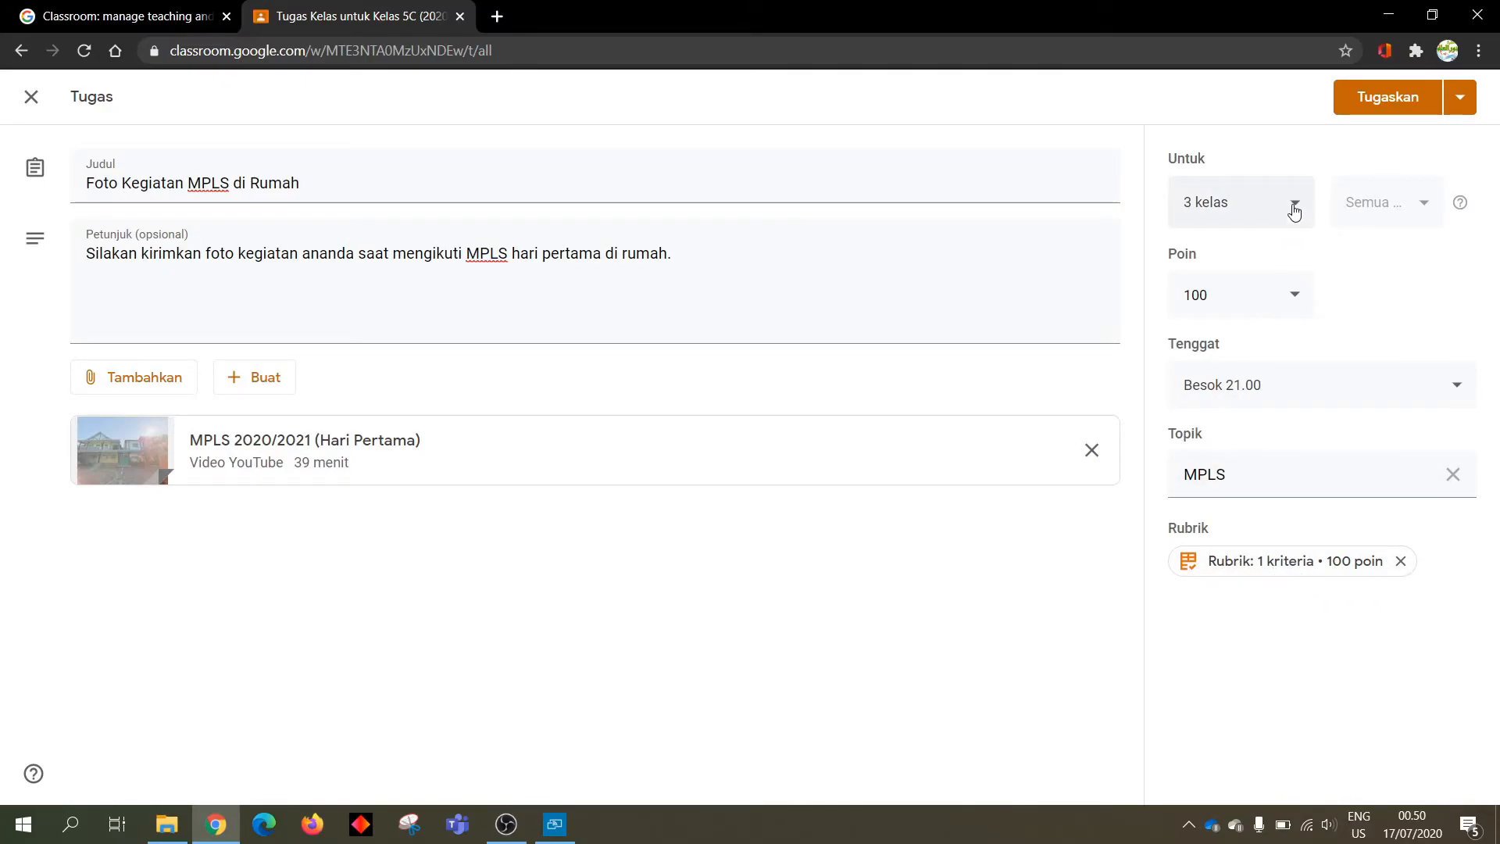
left_click(1398, 98)
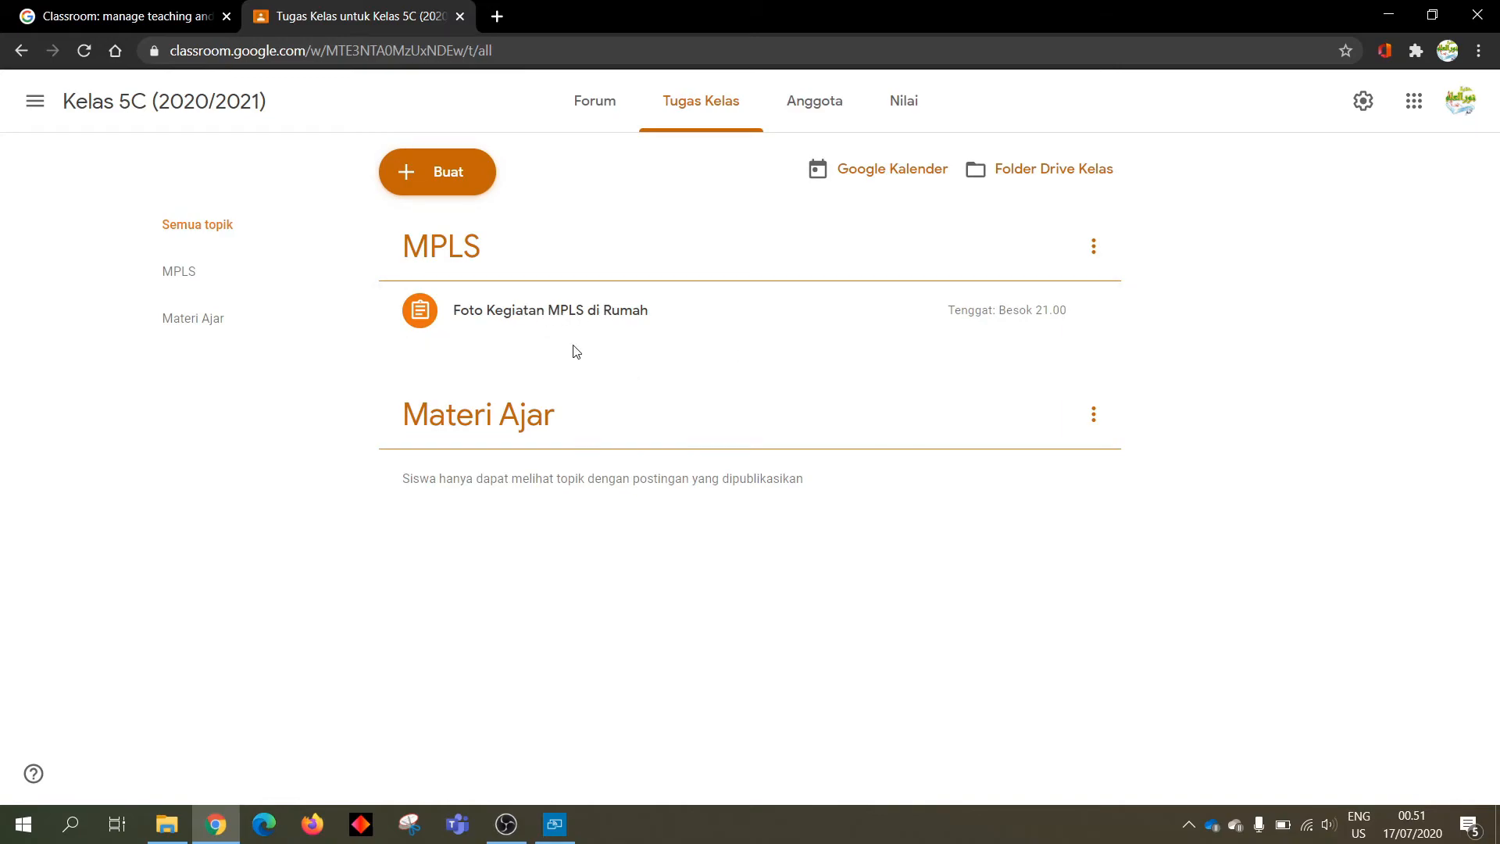
From the Forum stream, check the new assignment's student work, then return to the stream
left_click(605, 120)
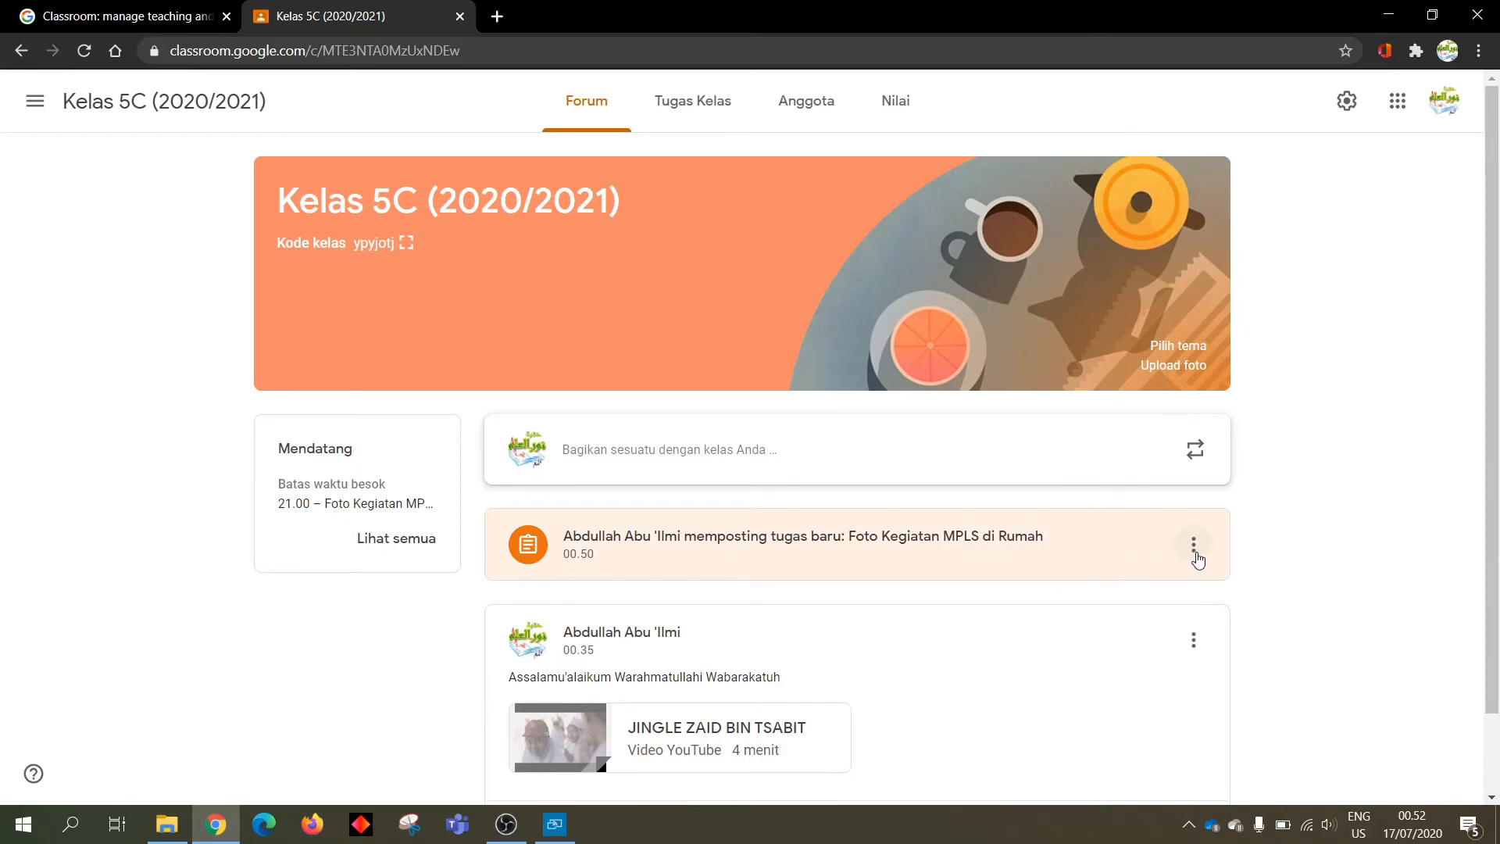
left_click(582, 554)
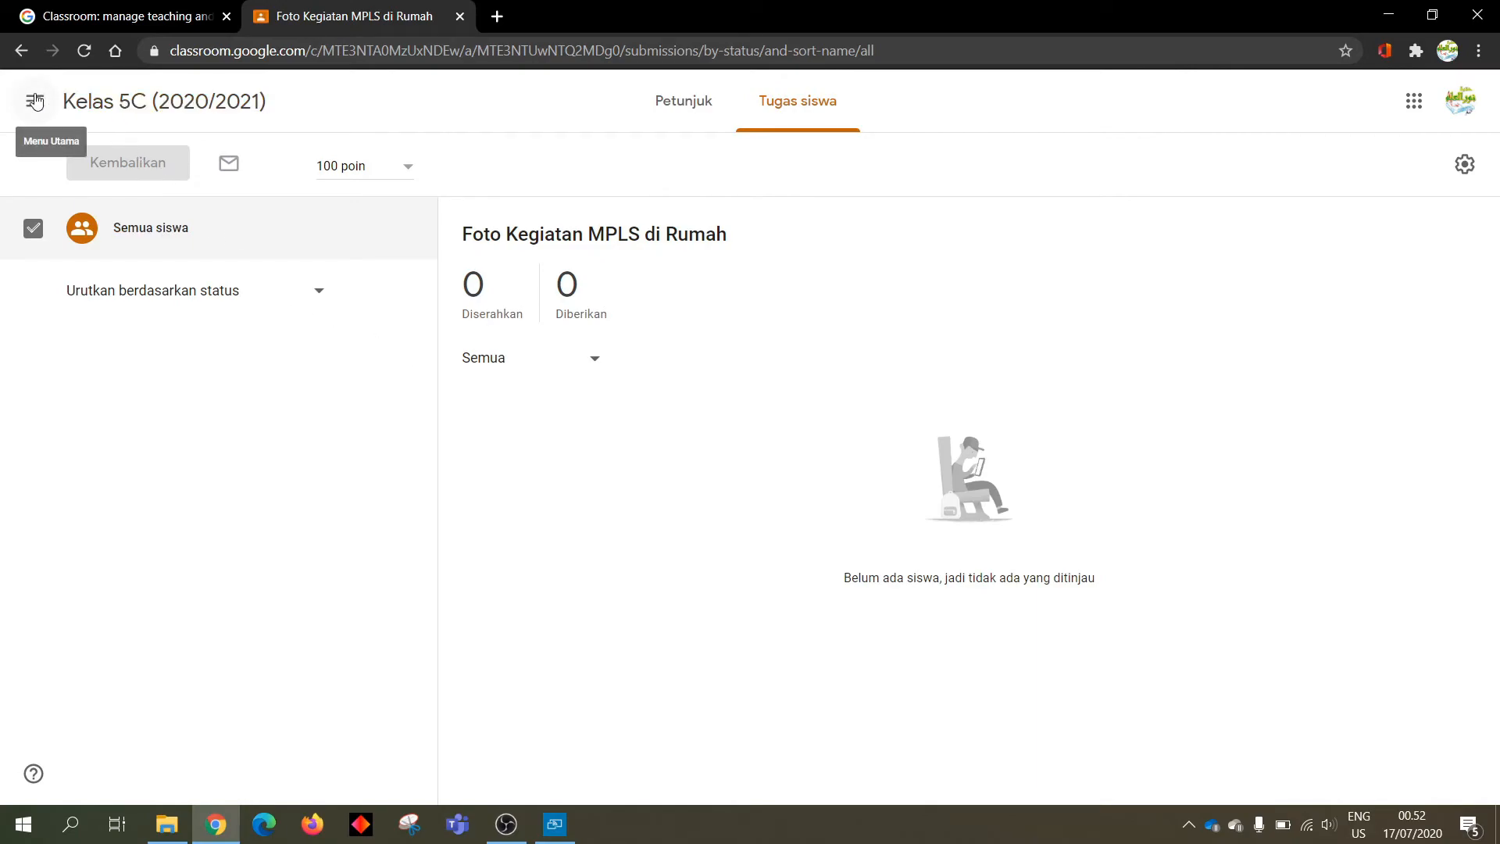
left_click(117, 102)
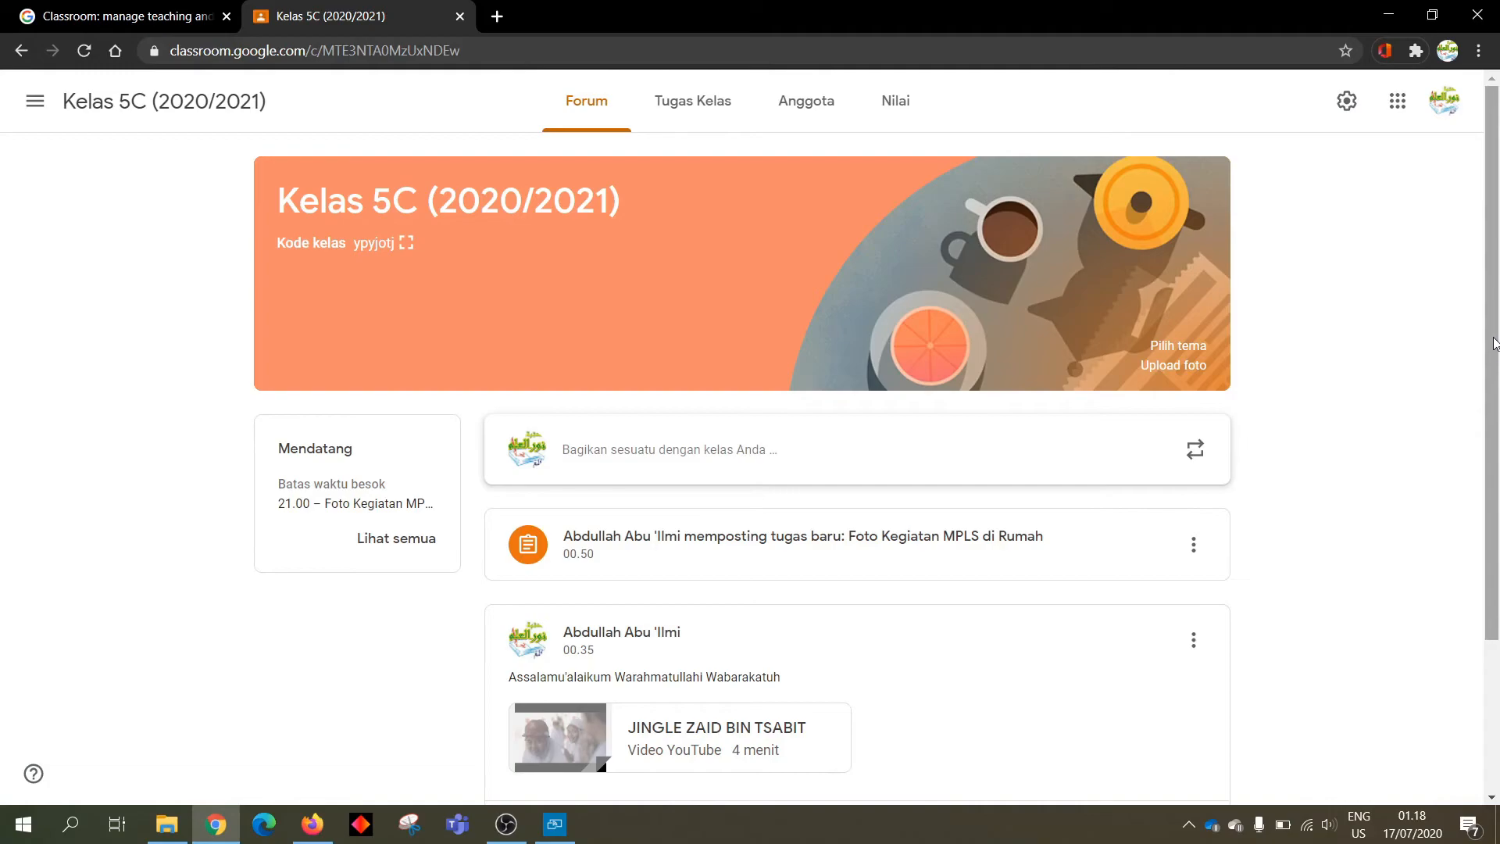
On the class work page, expand 'Foto Kegiatan MPLS di Rumah' and view its 1 turned-in submission
left_click_drag(1494, 343, 1498, 488)
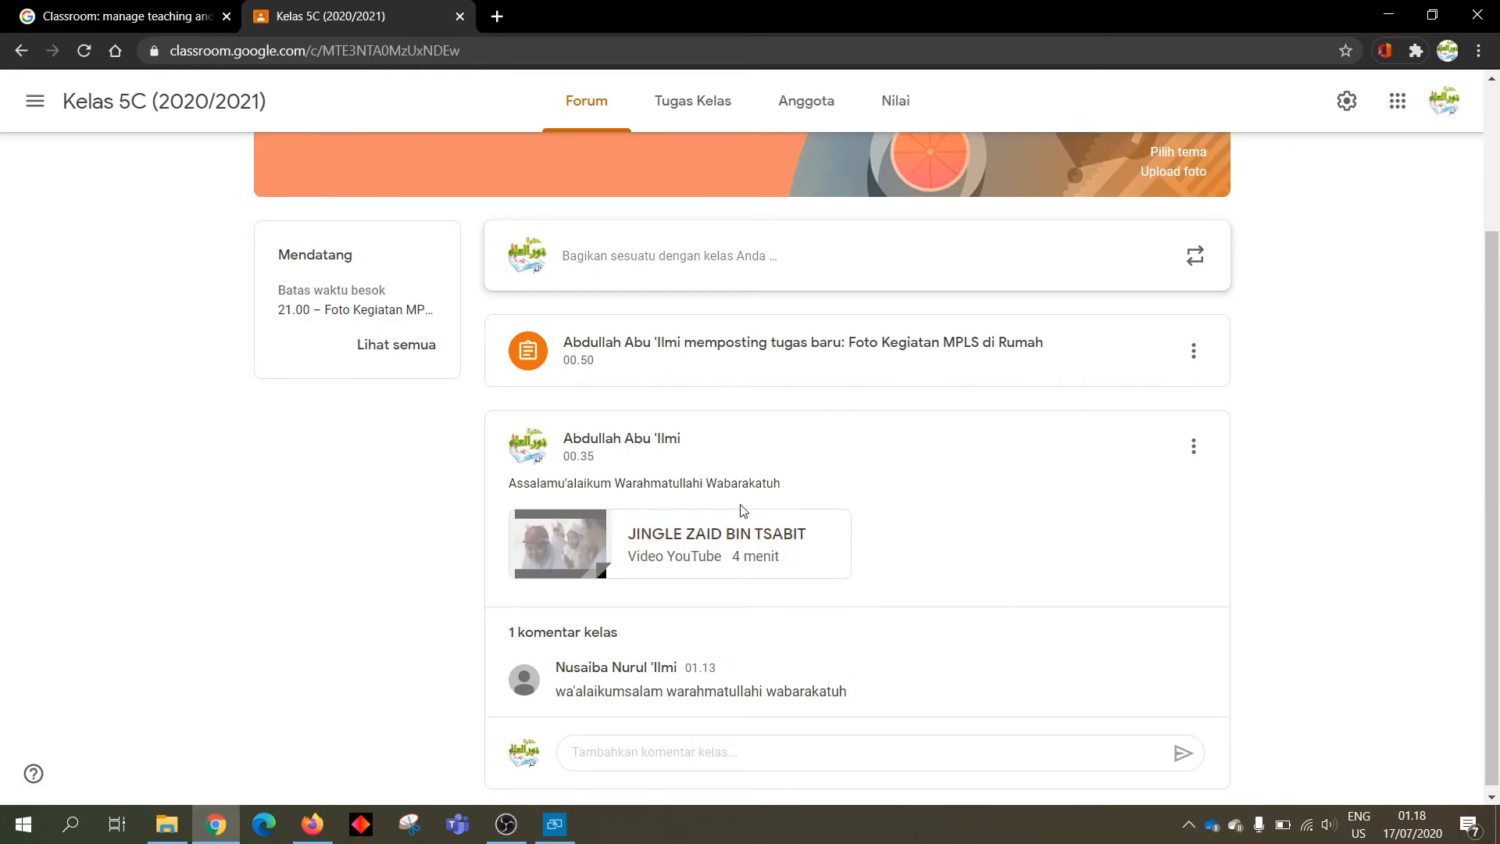
scroll(707, 467, "up", 1)
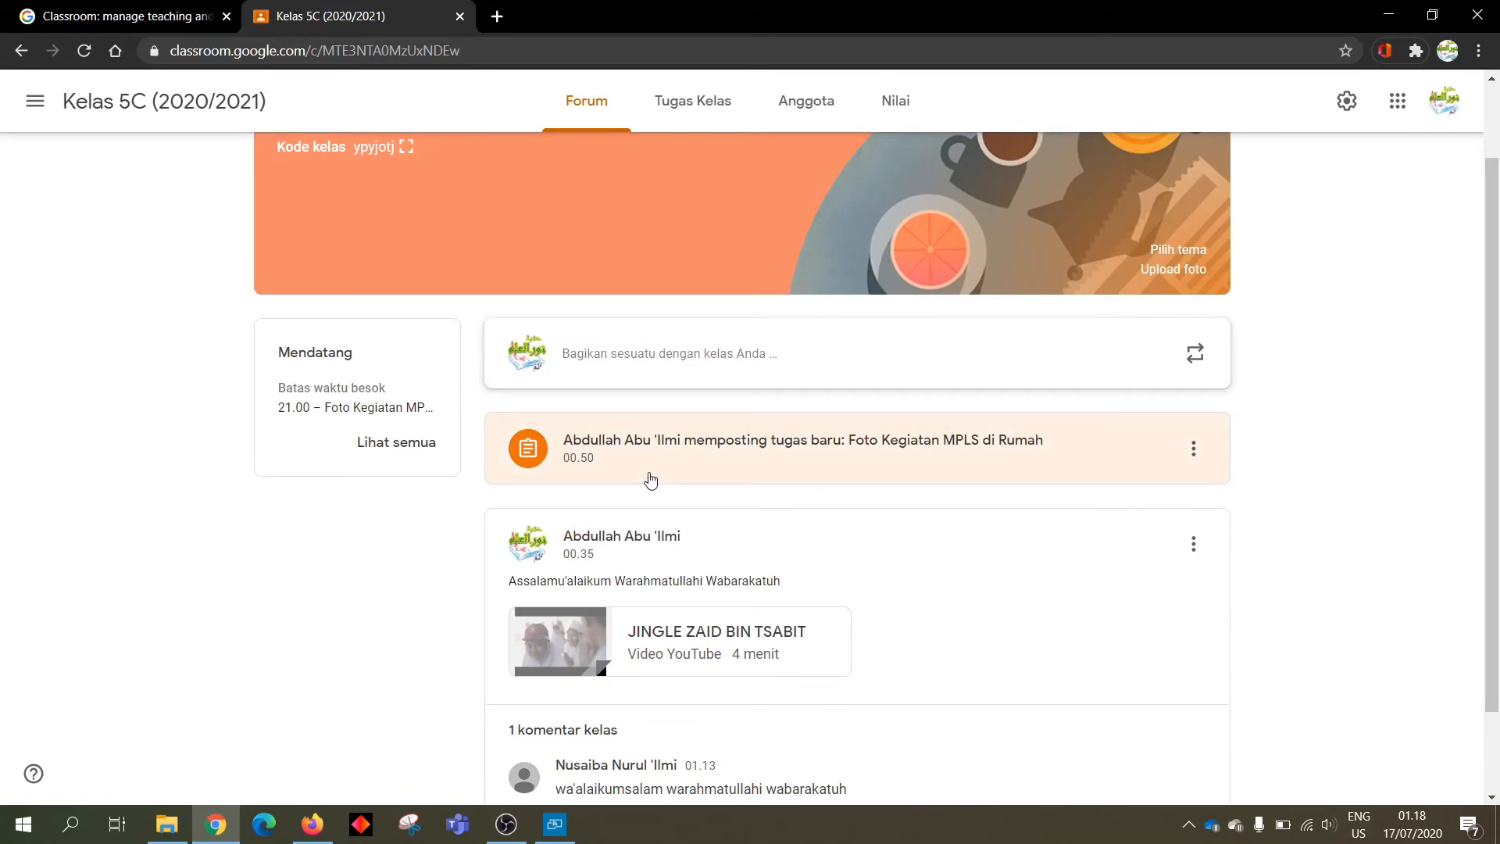
scroll(647, 480, "up", 1)
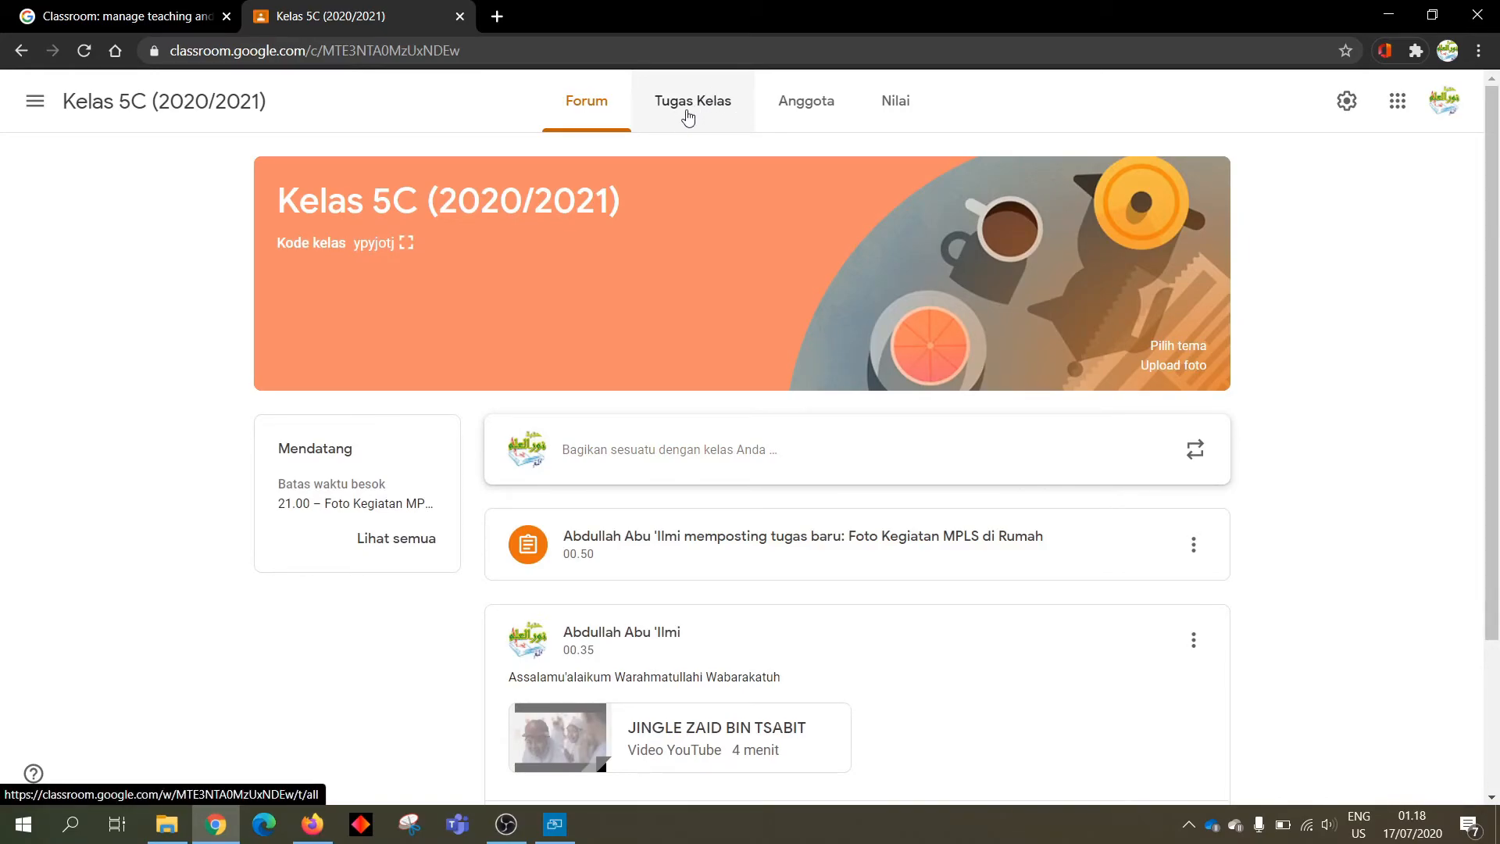
left_click(33, 104)
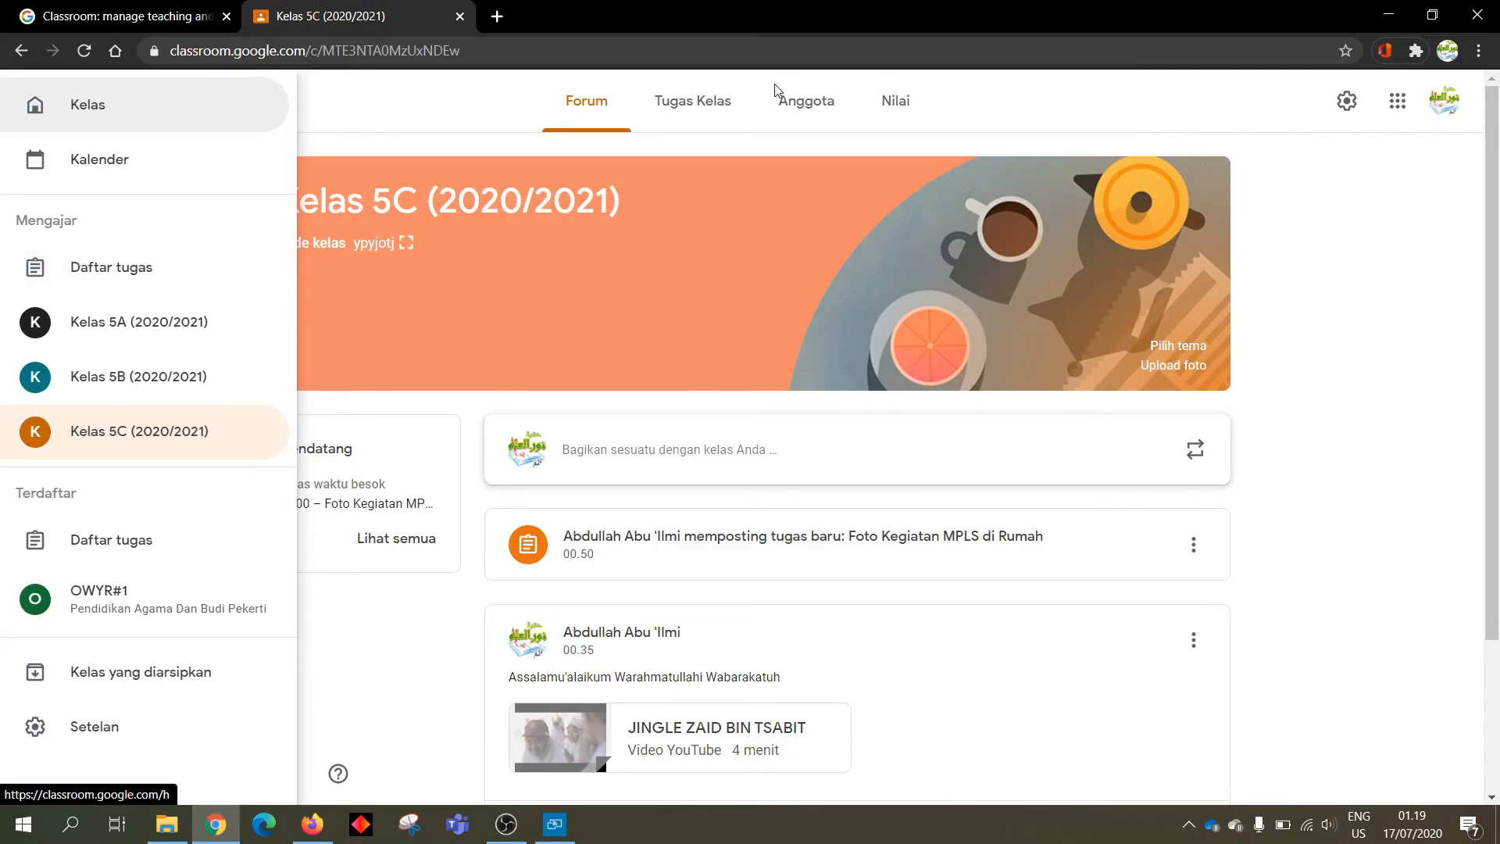
left_click(710, 143)
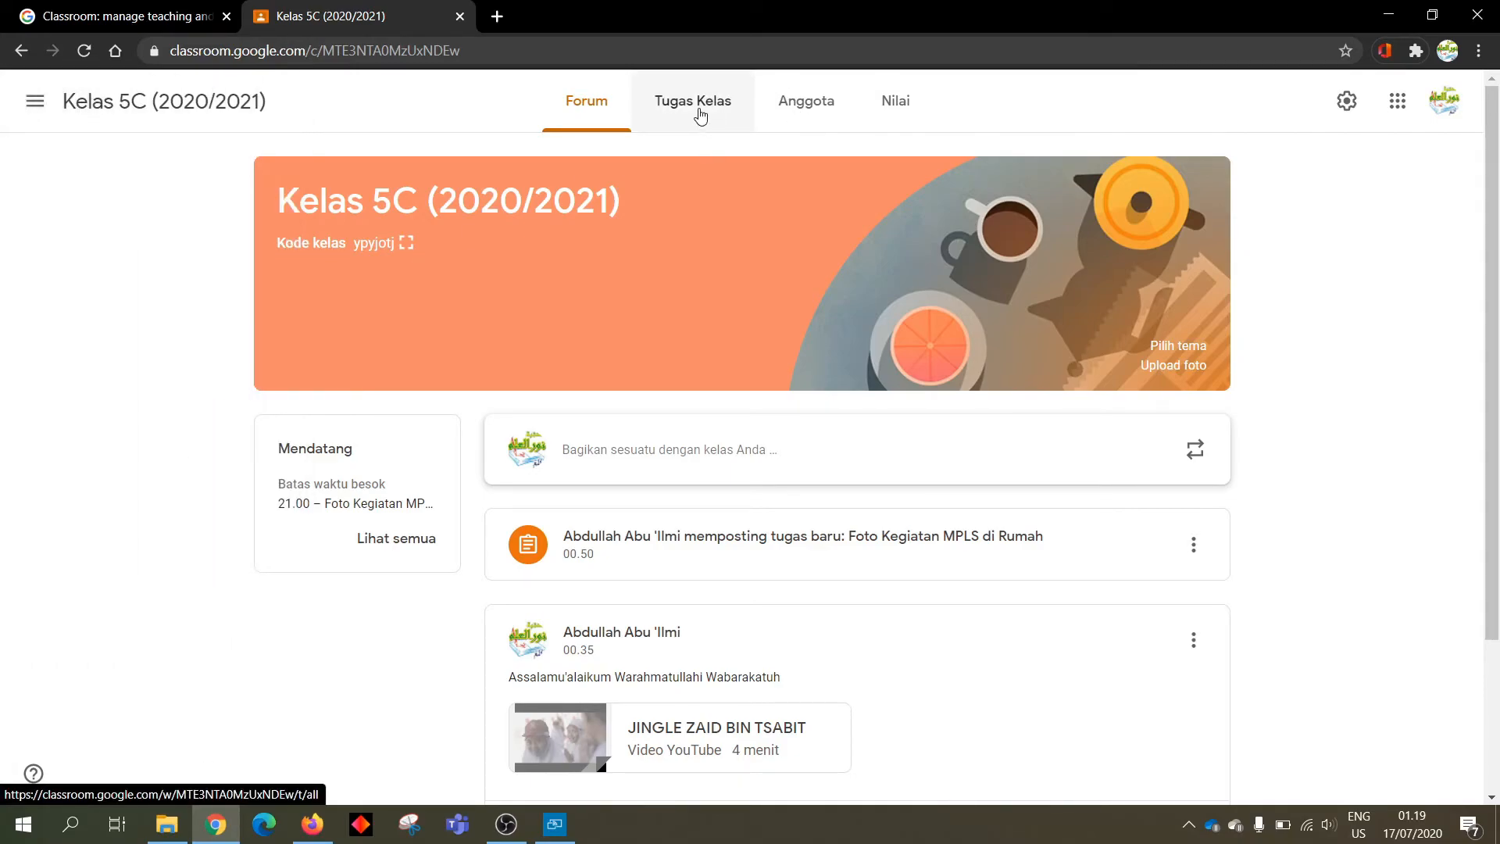
left_click(700, 115)
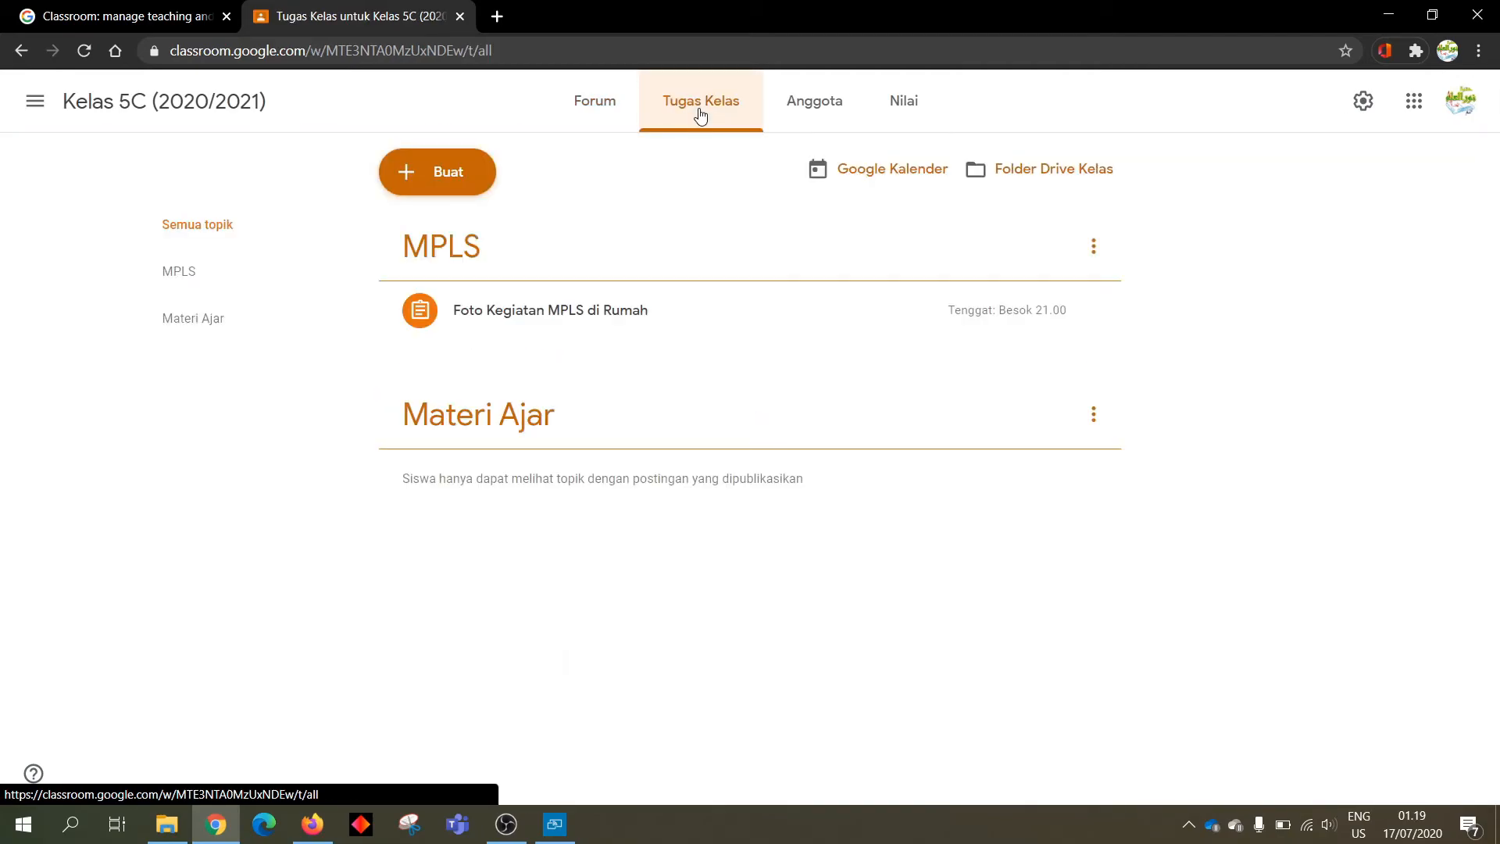
left_click(560, 324)
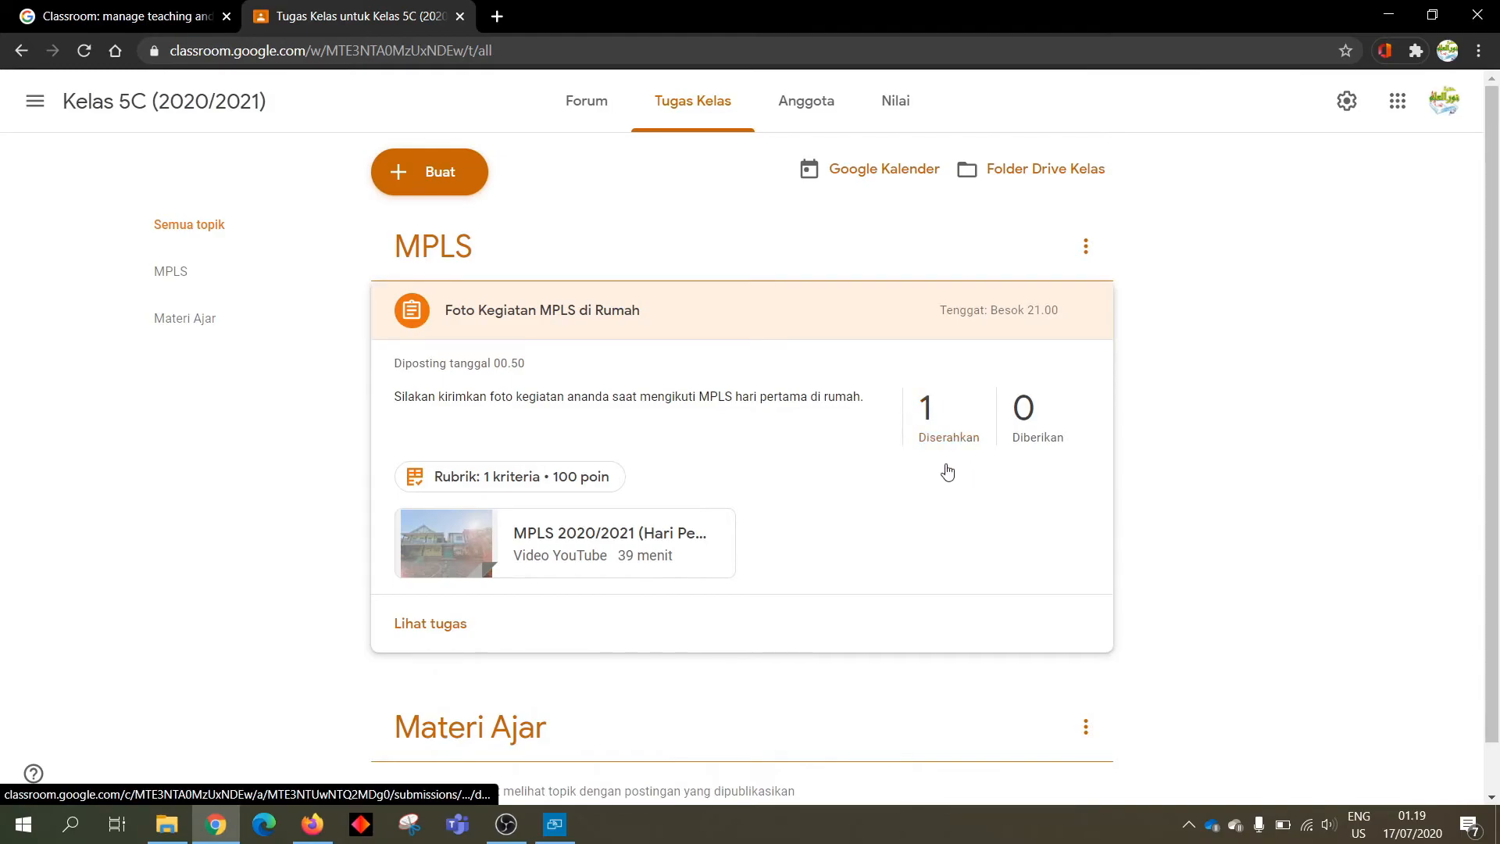
left_click(927, 421)
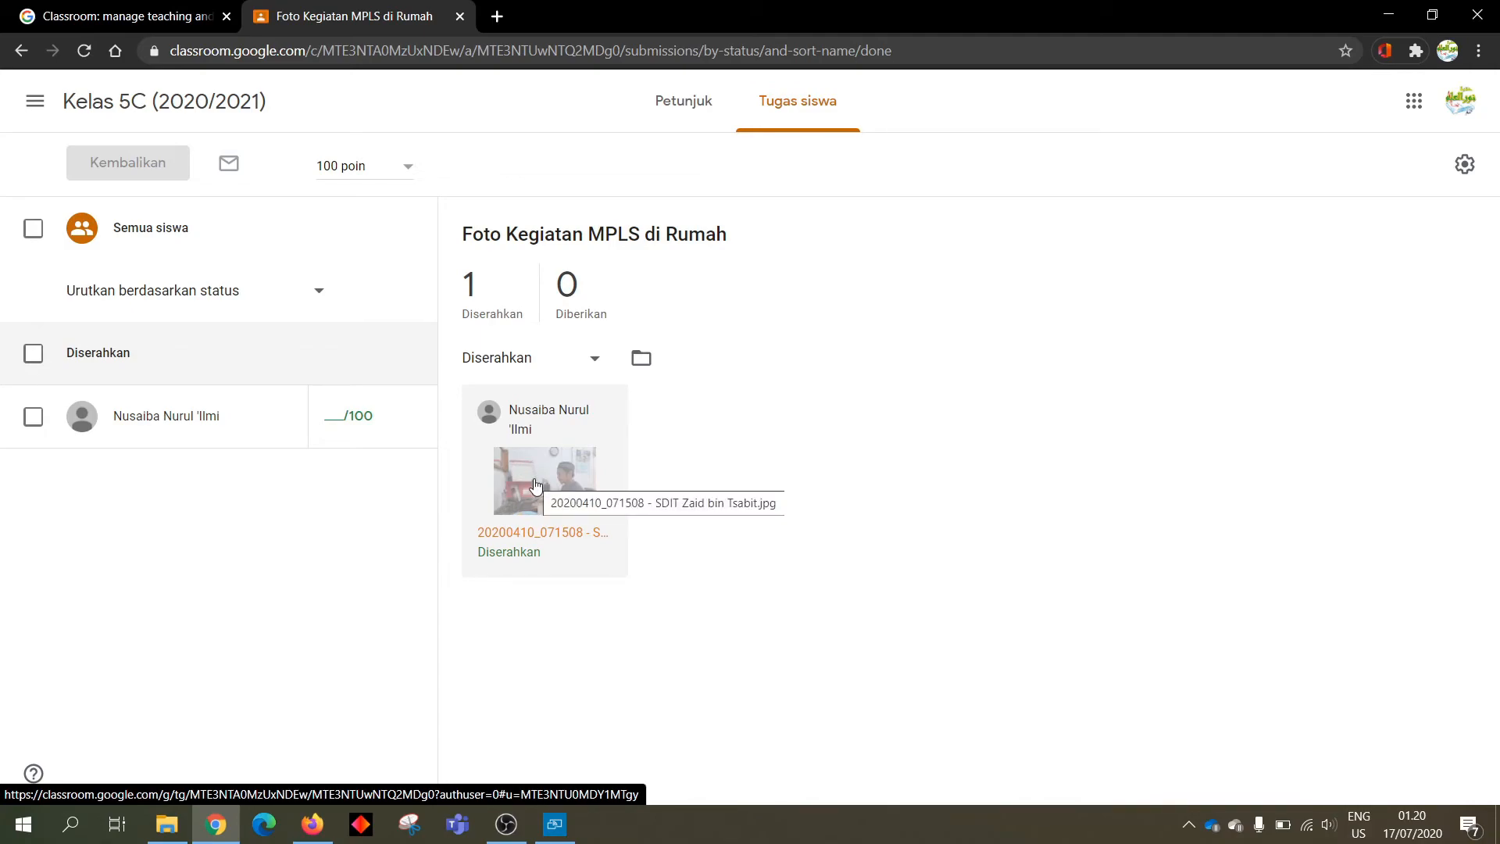
Open the student's turned-in photo in the grading view
left_click(535, 486)
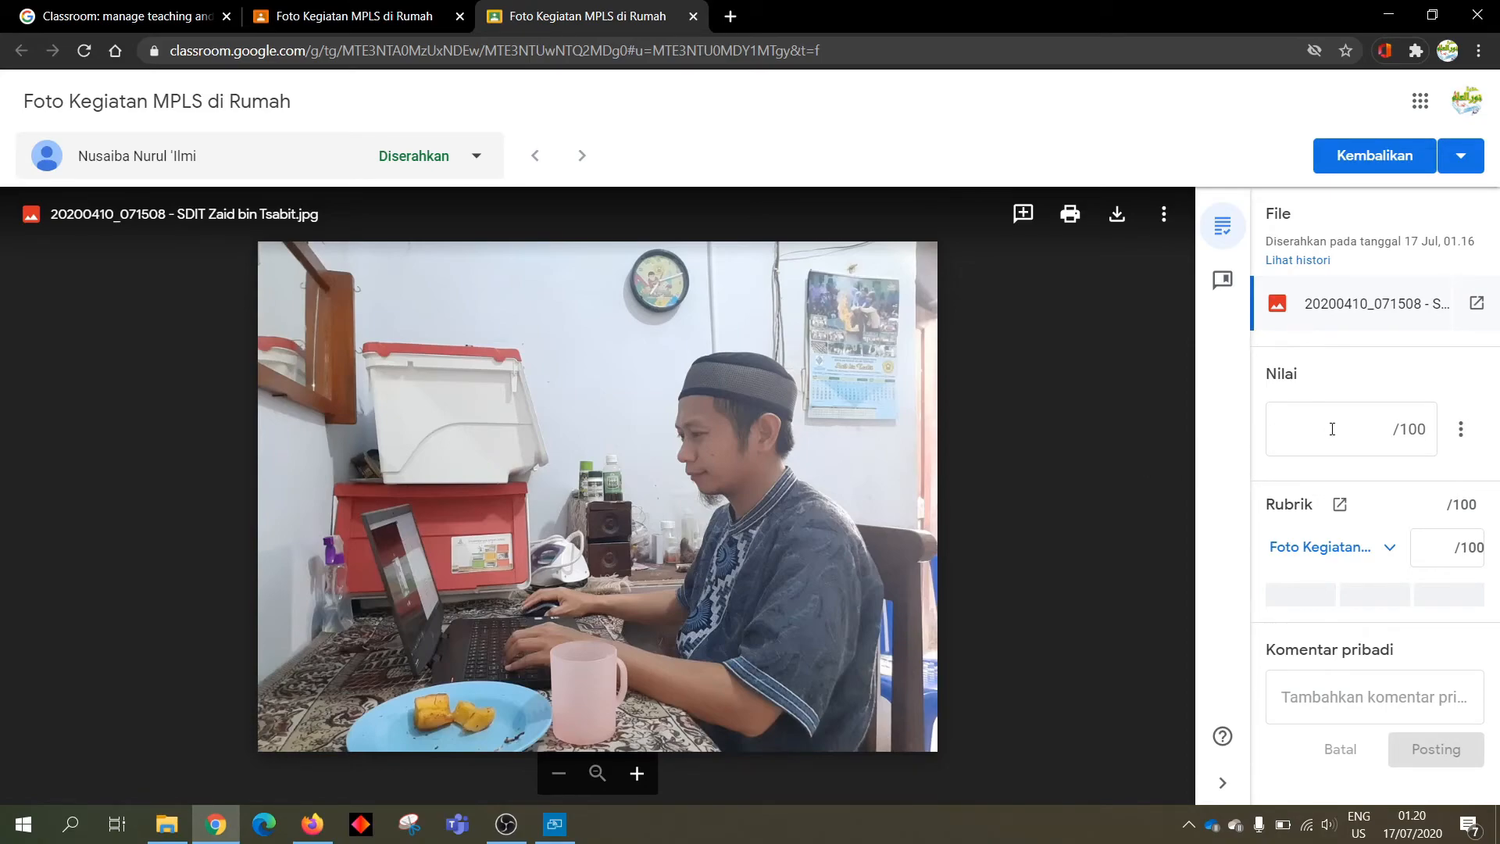
Clear the typed 100 grade and expand the 'Foto Kegiatan' rubric to show its 100-, 50- and 0-point levels
left_click(1368, 437)
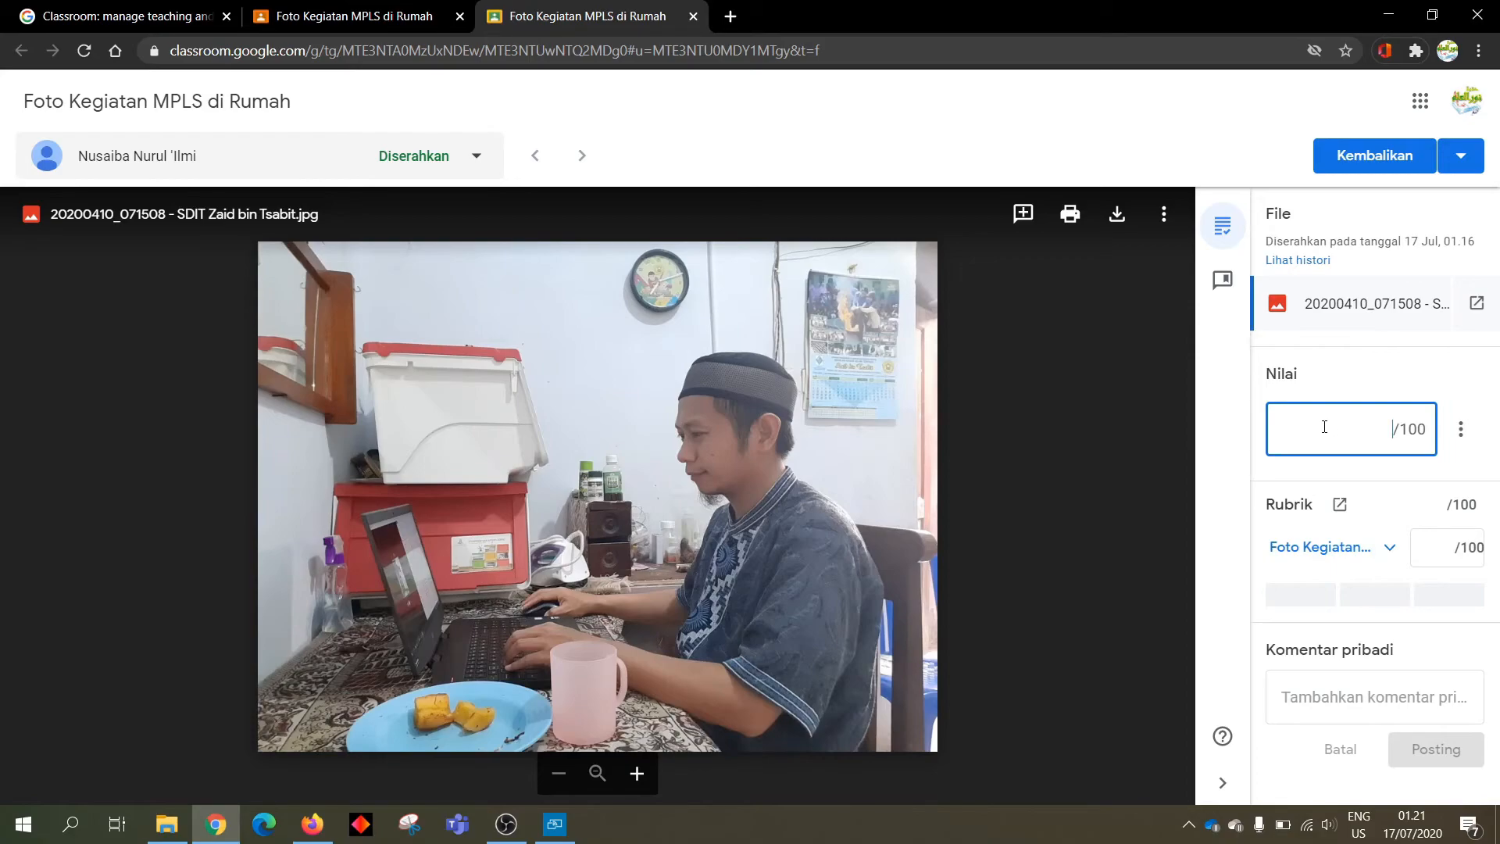
type("100")
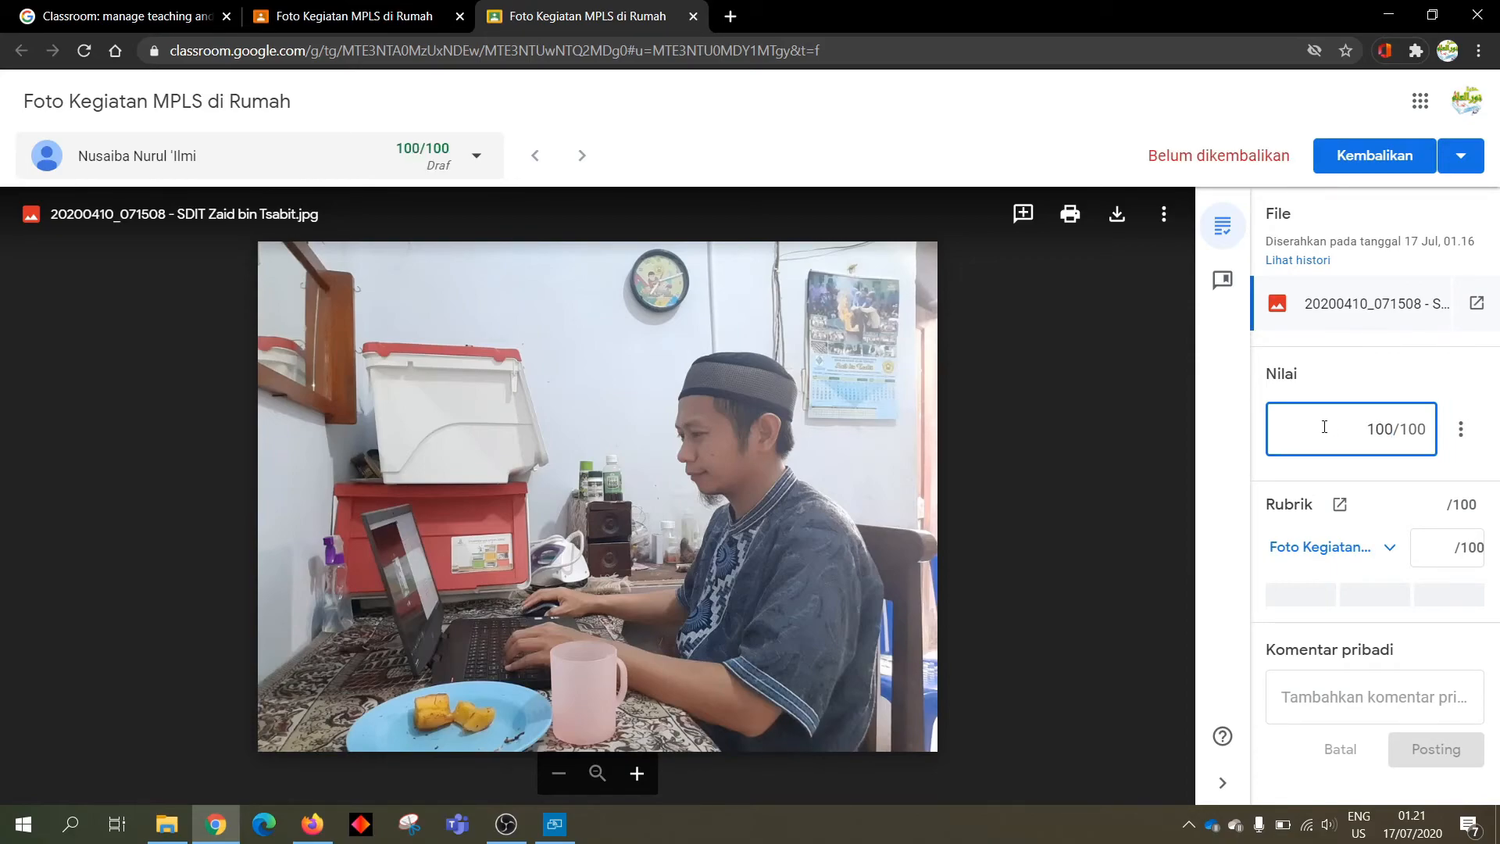
key("BackSpace")
key("BackSpace")
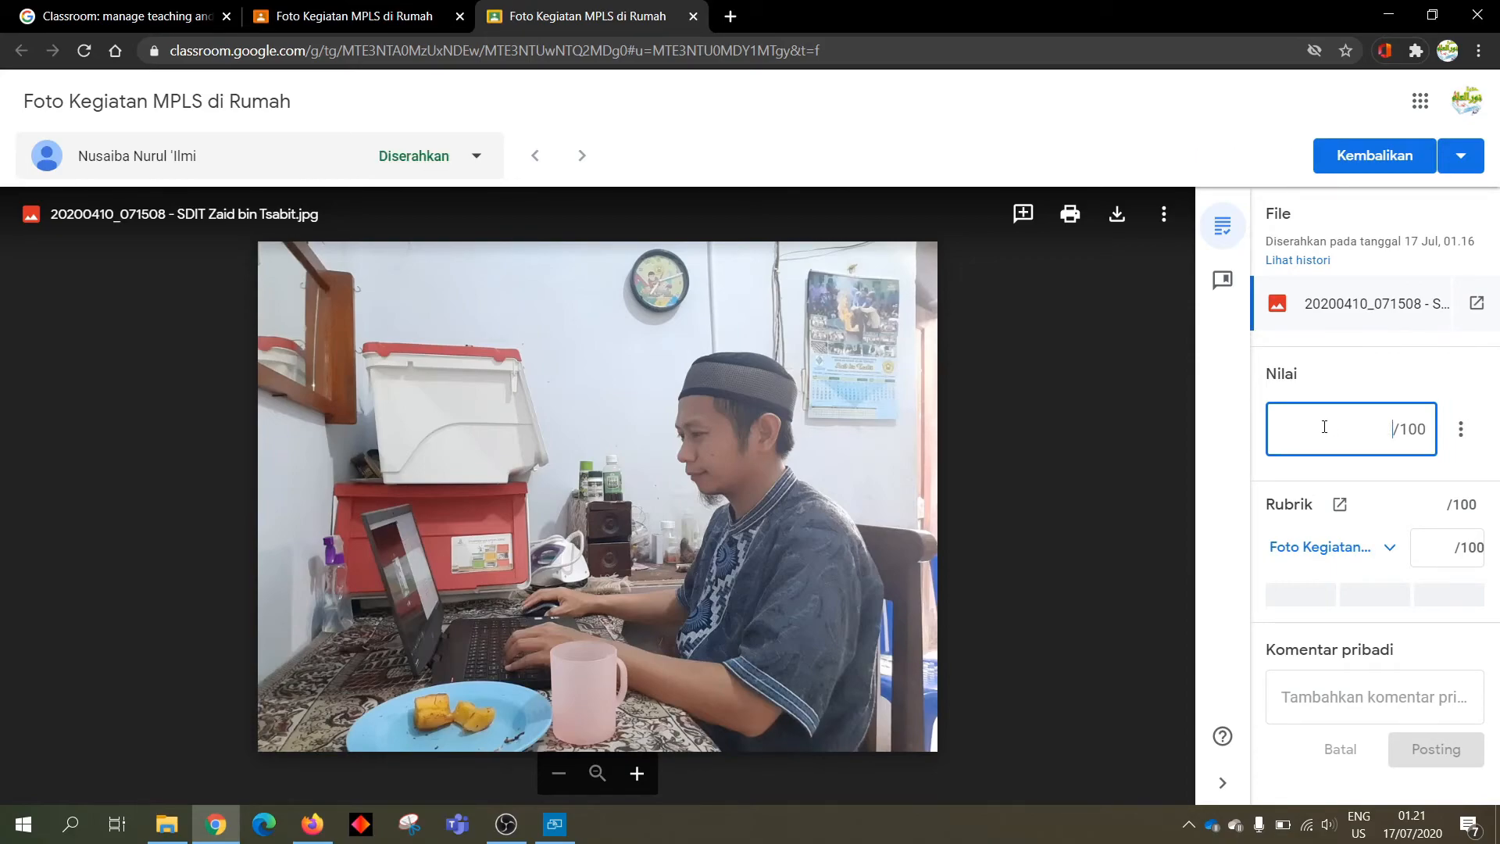
left_click(1377, 551)
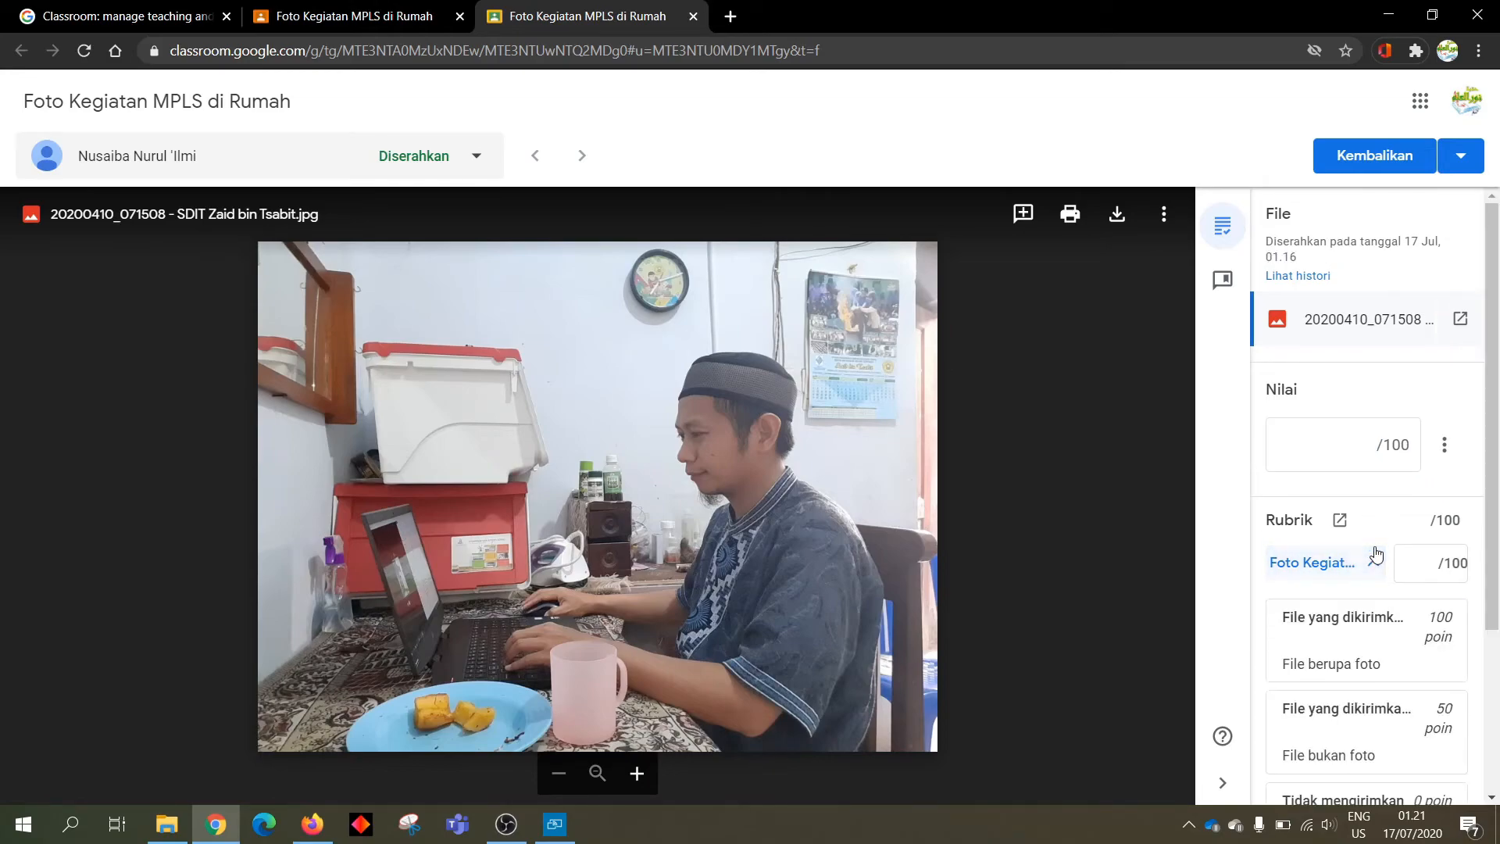
Compare the rubric's 100-, 50- and 0-point levels, settling on 'File berupa foto' for a 100/100 draft grade
scroll(1372, 562, "down", 1)
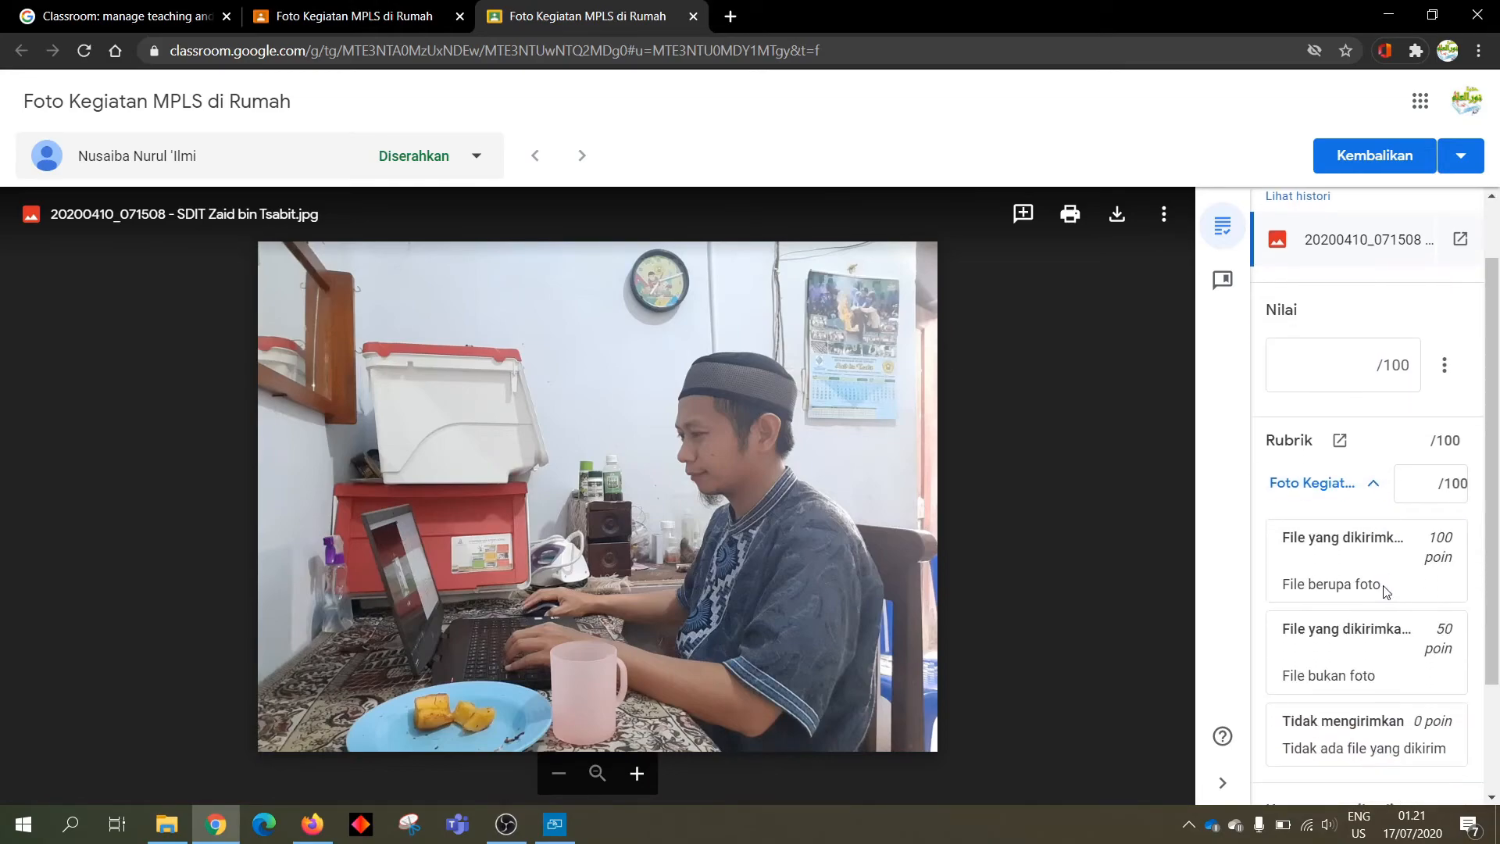
left_click(1345, 549)
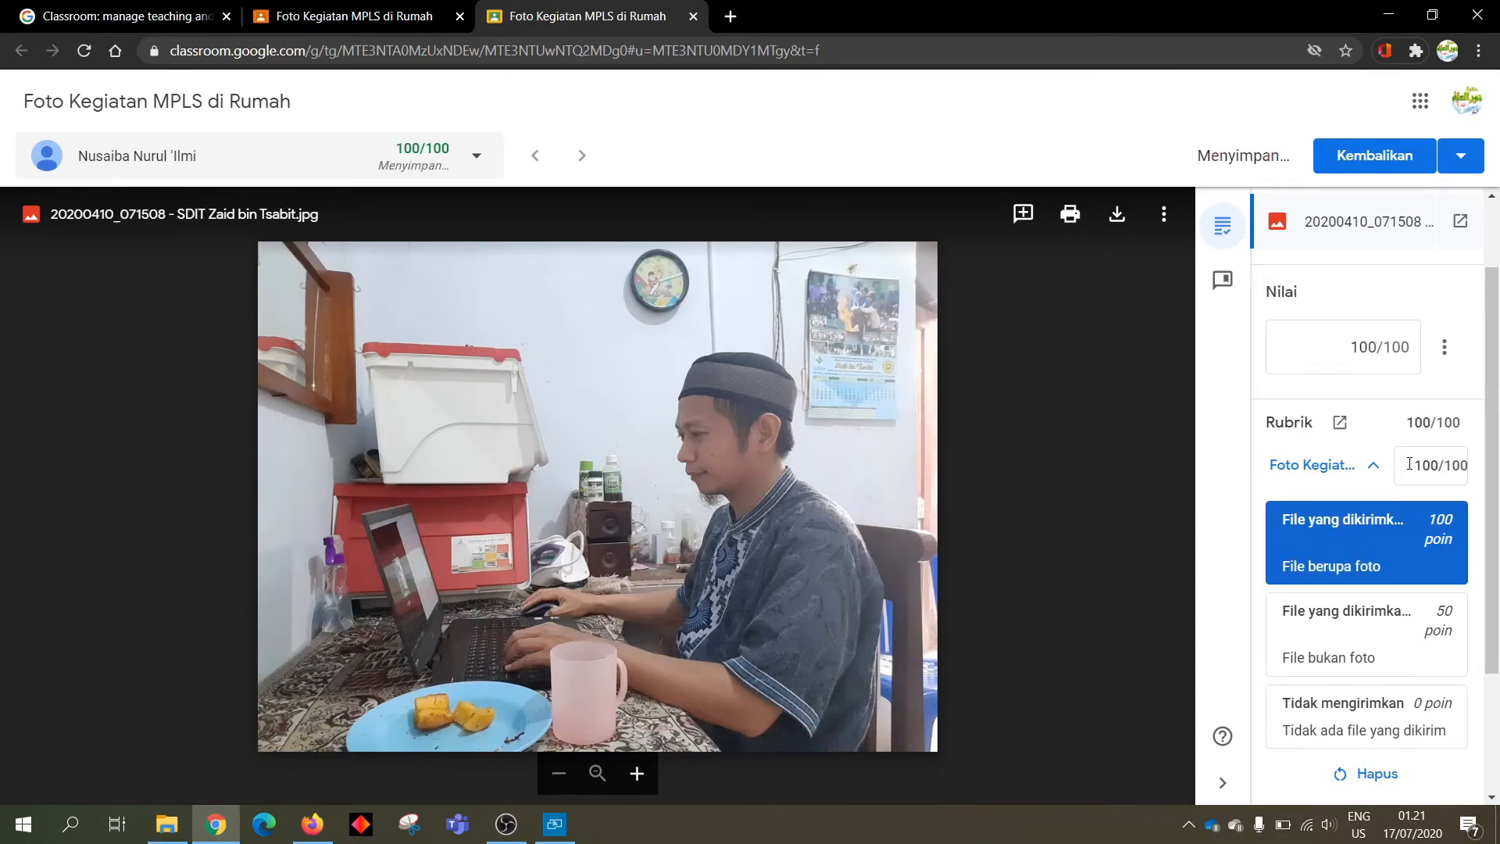
left_click(1365, 639)
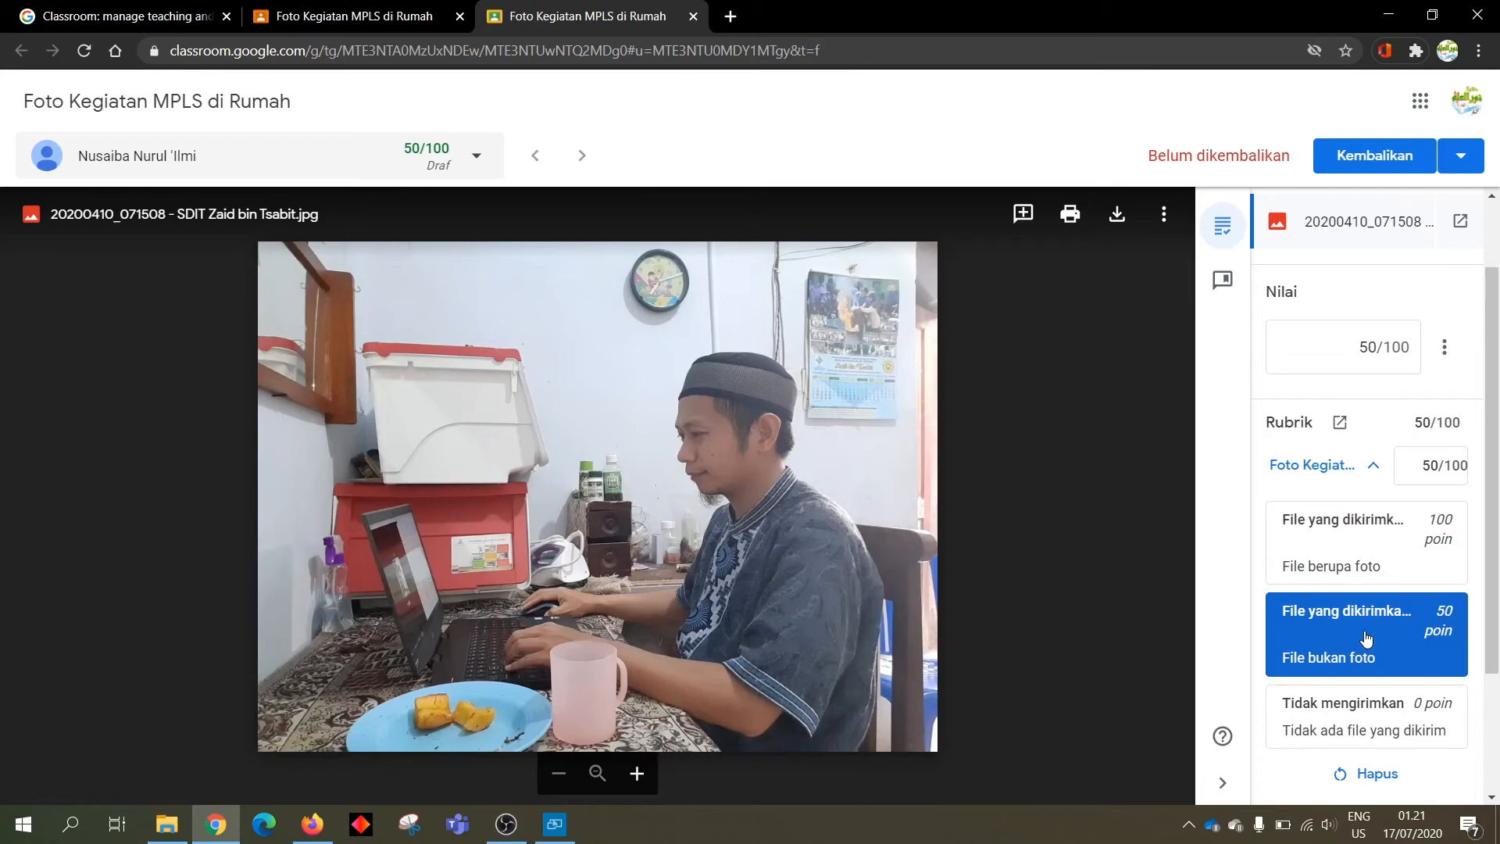
left_click(1362, 698)
left_click(1389, 553)
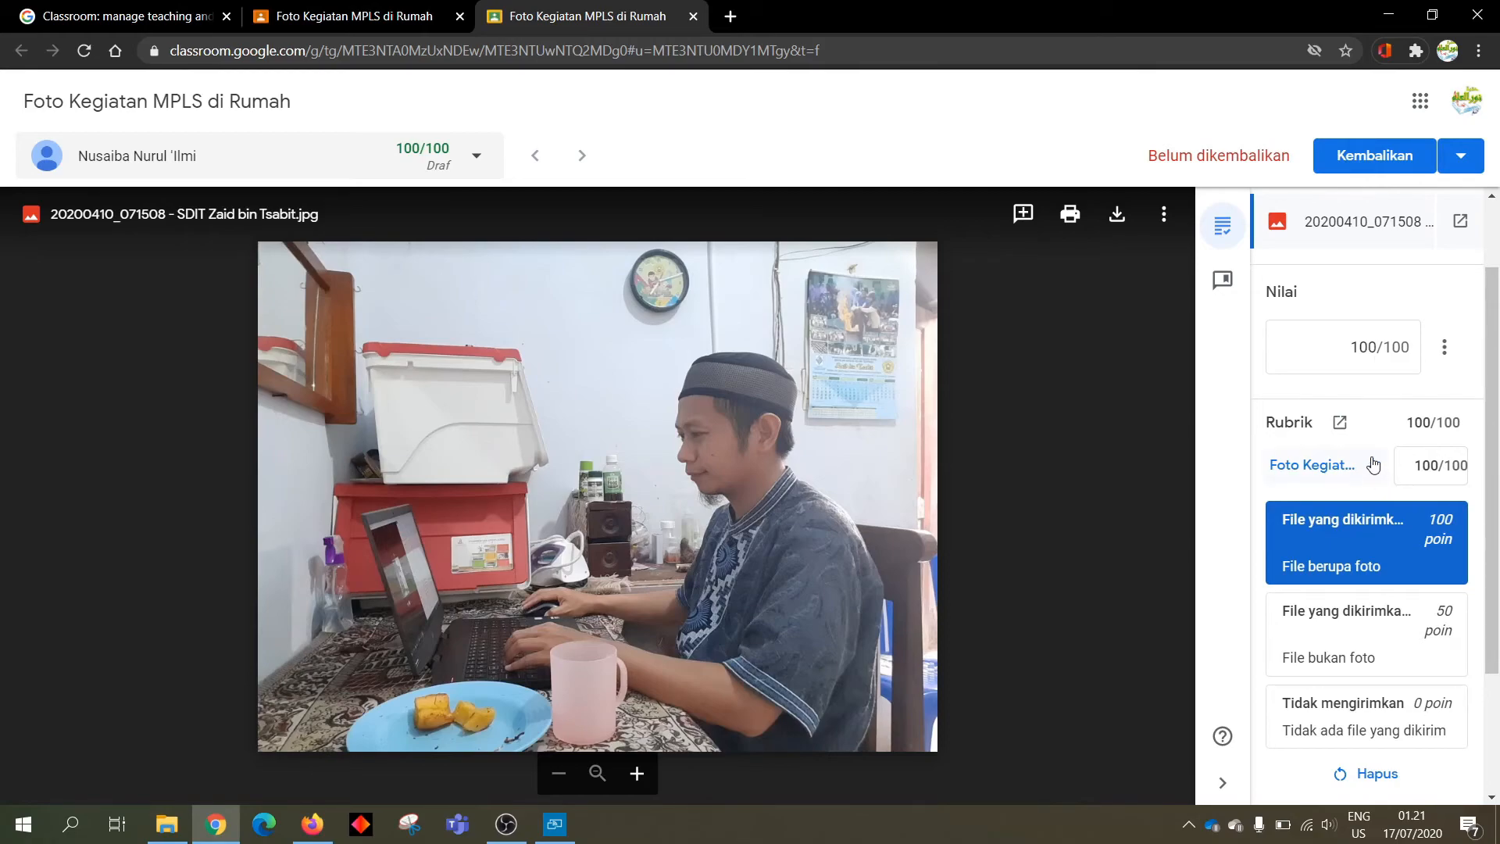
scroll(1335, 346, "up", 2)
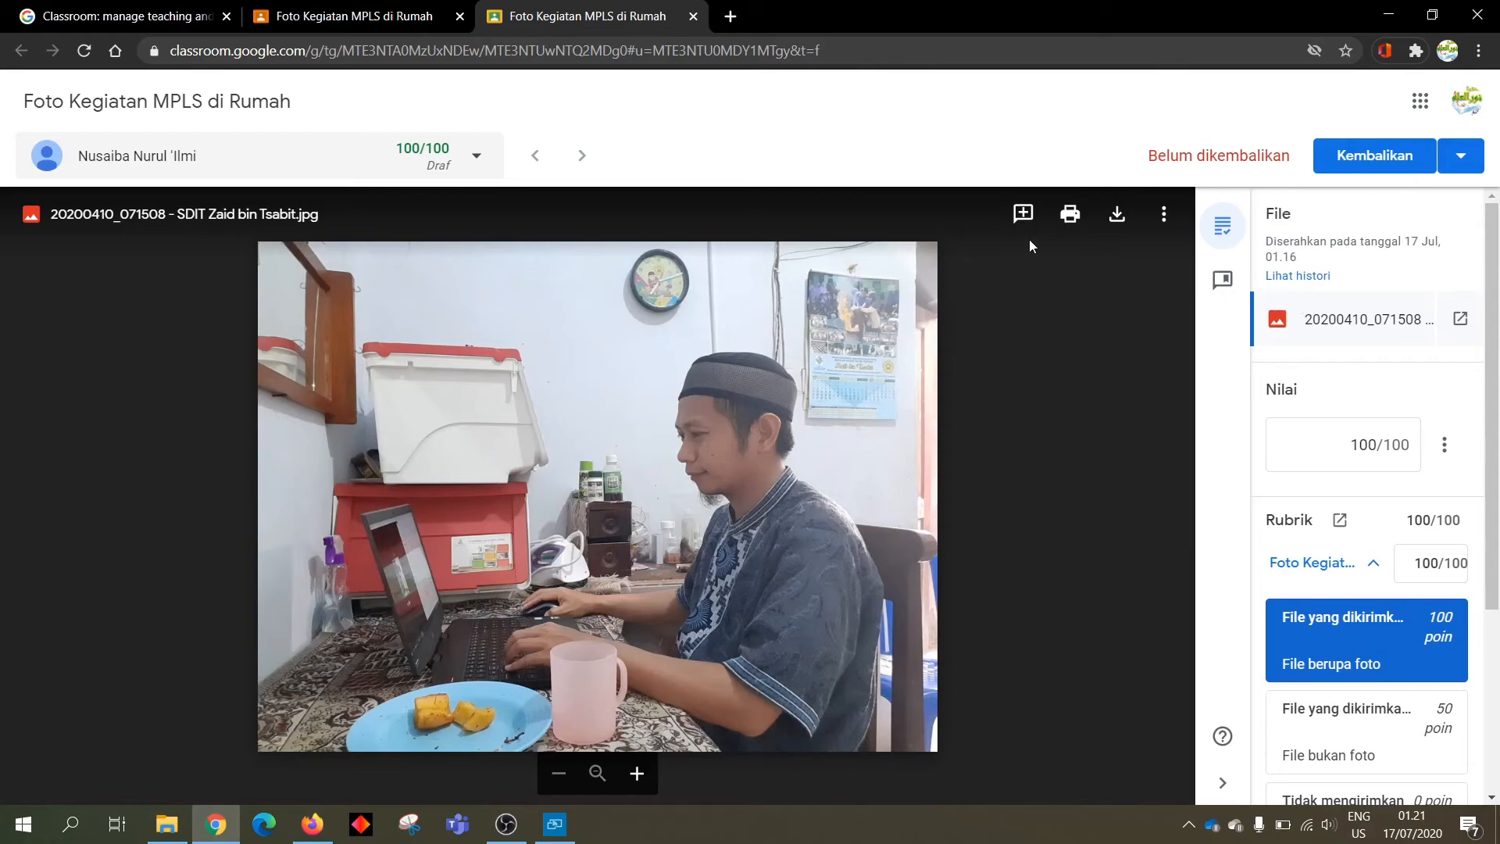
Download the student's submitted photo and highlight its not-yet-returned status
left_click(1117, 222)
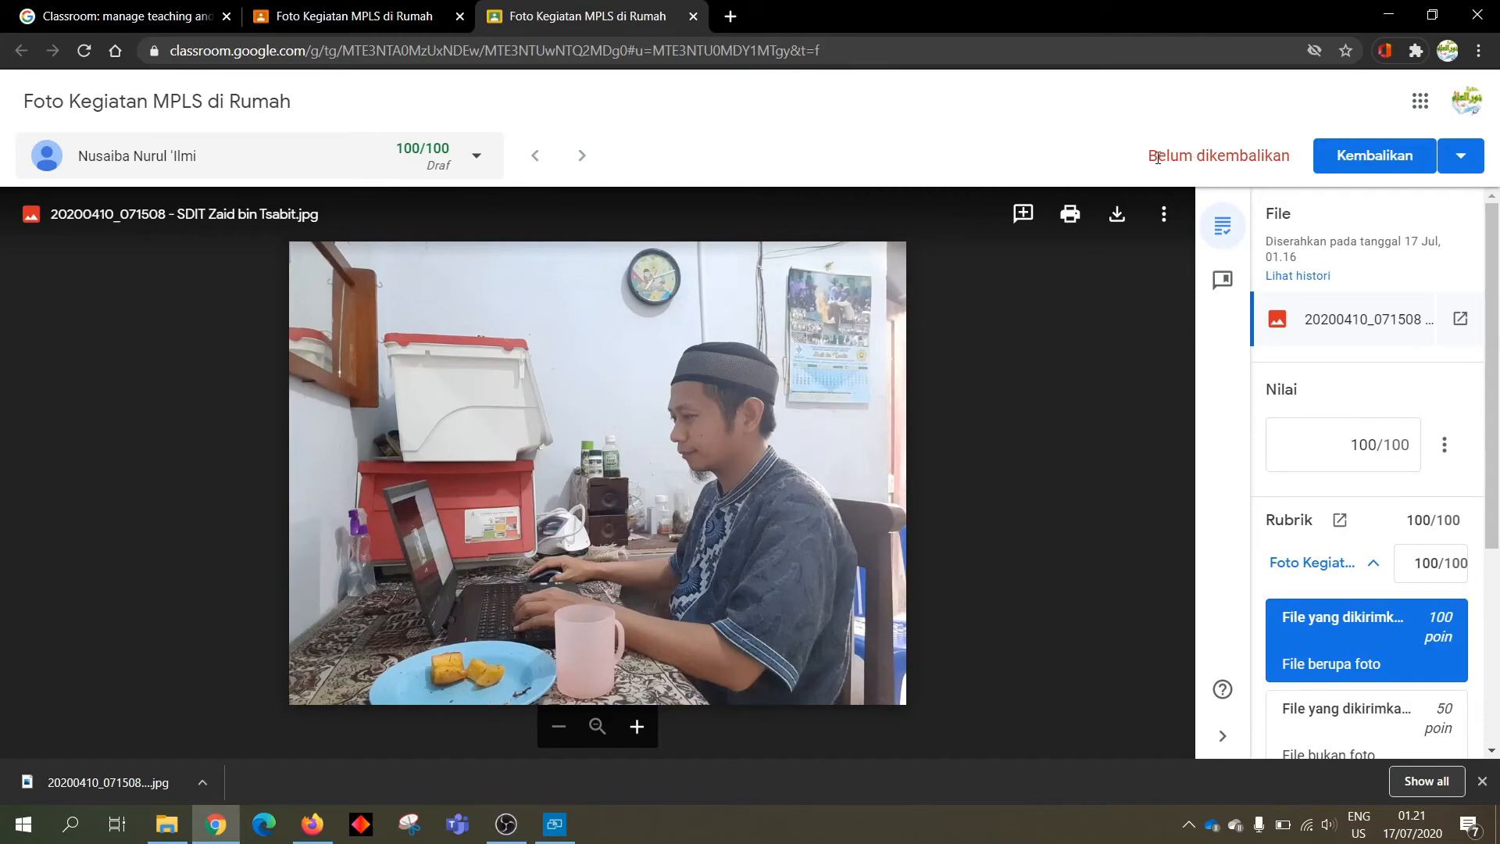
mouse_move(1149, 154)
left_mouse_down()
mouse_move(1303, 156)
mouse_move(1146, 154)
left_mouse_up()
Return the 100/100 graded work to the student, then close the photo grading view
left_click(1378, 156)
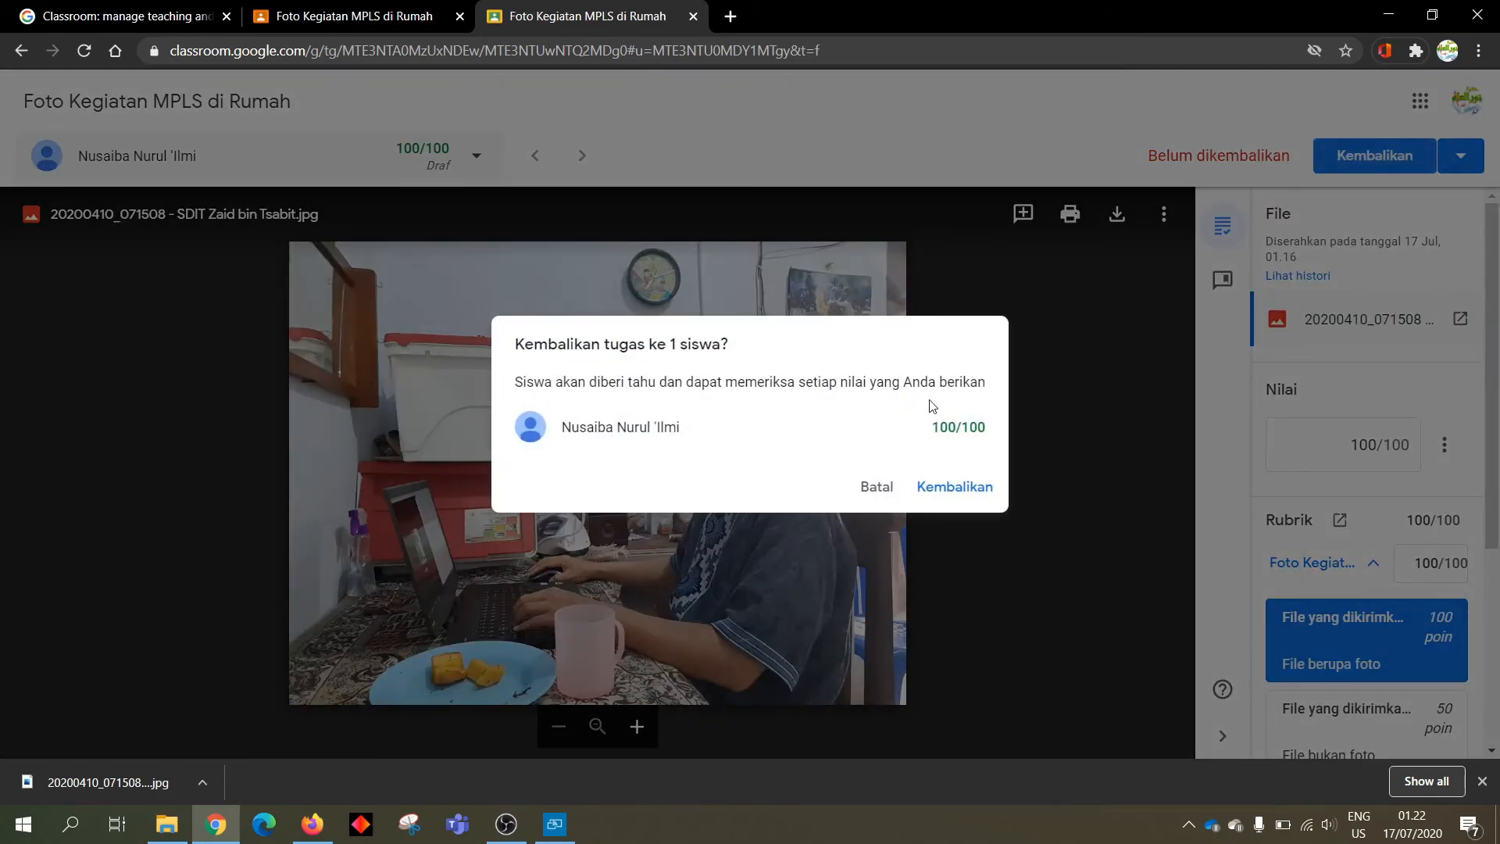
left_click(938, 495)
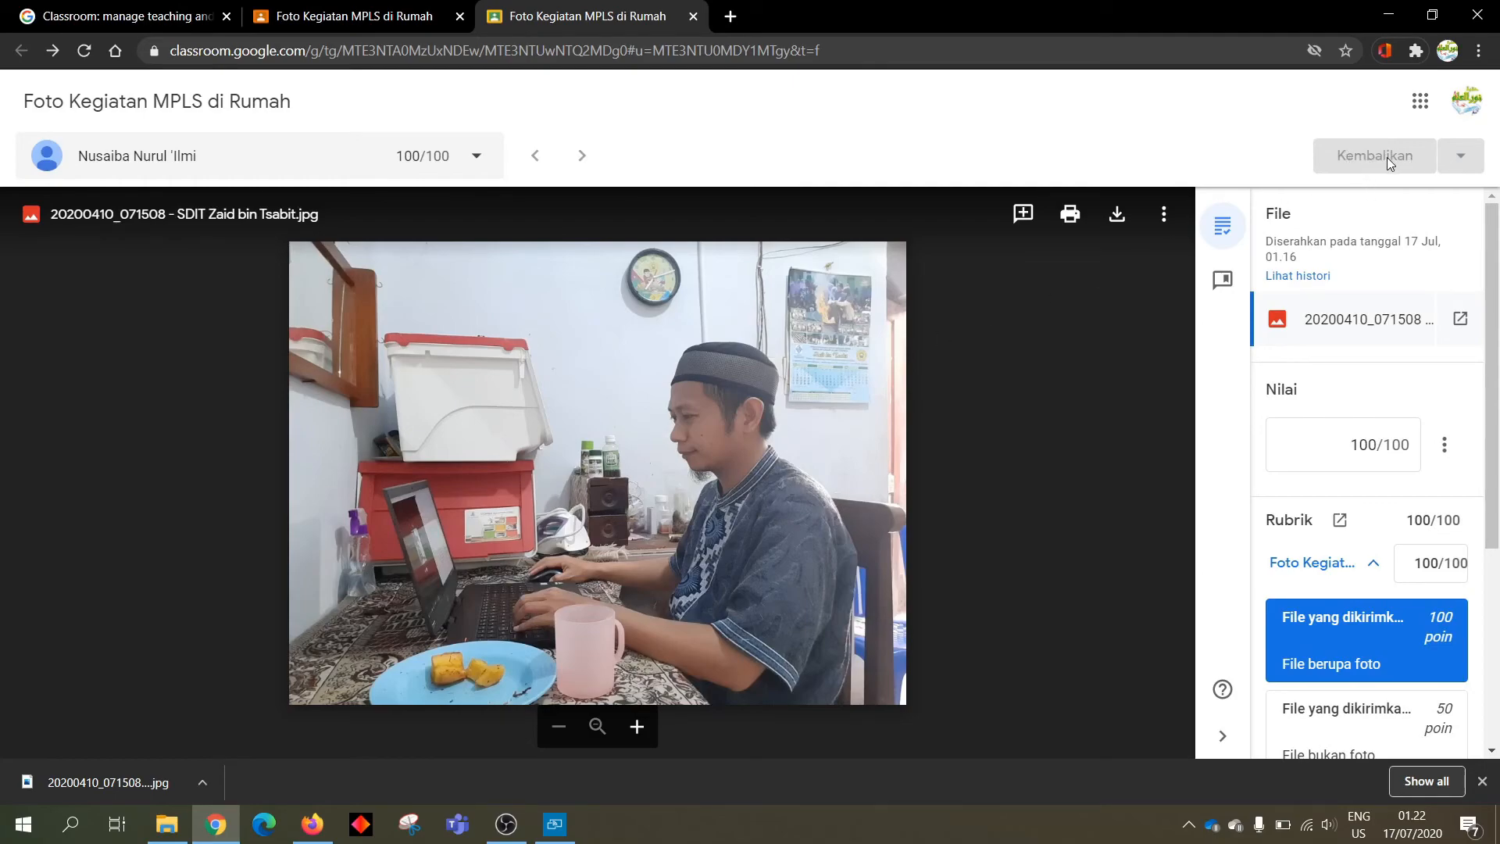
left_click(693, 17)
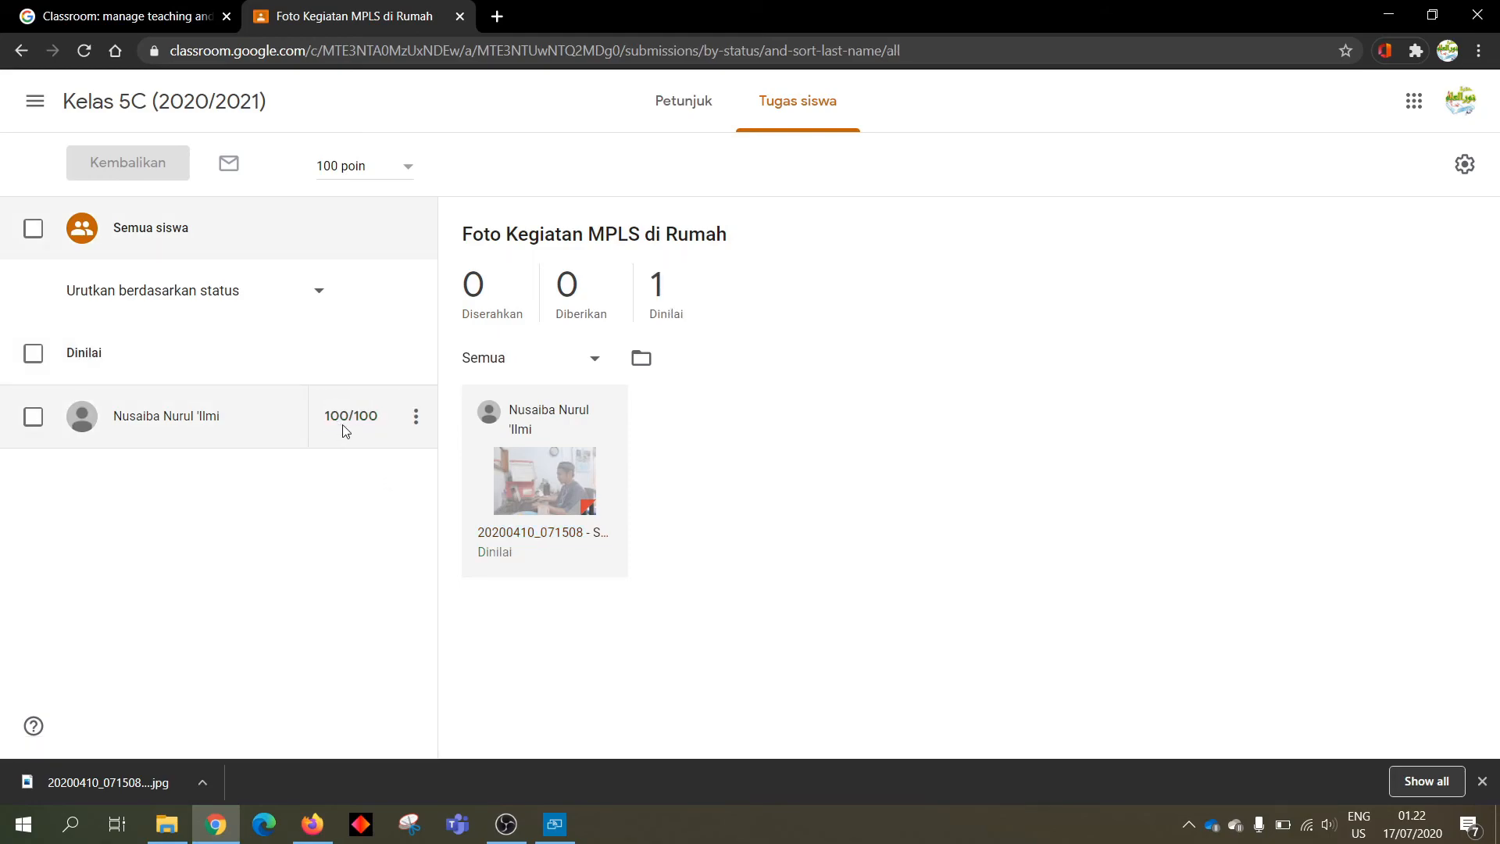
left_click(416, 418)
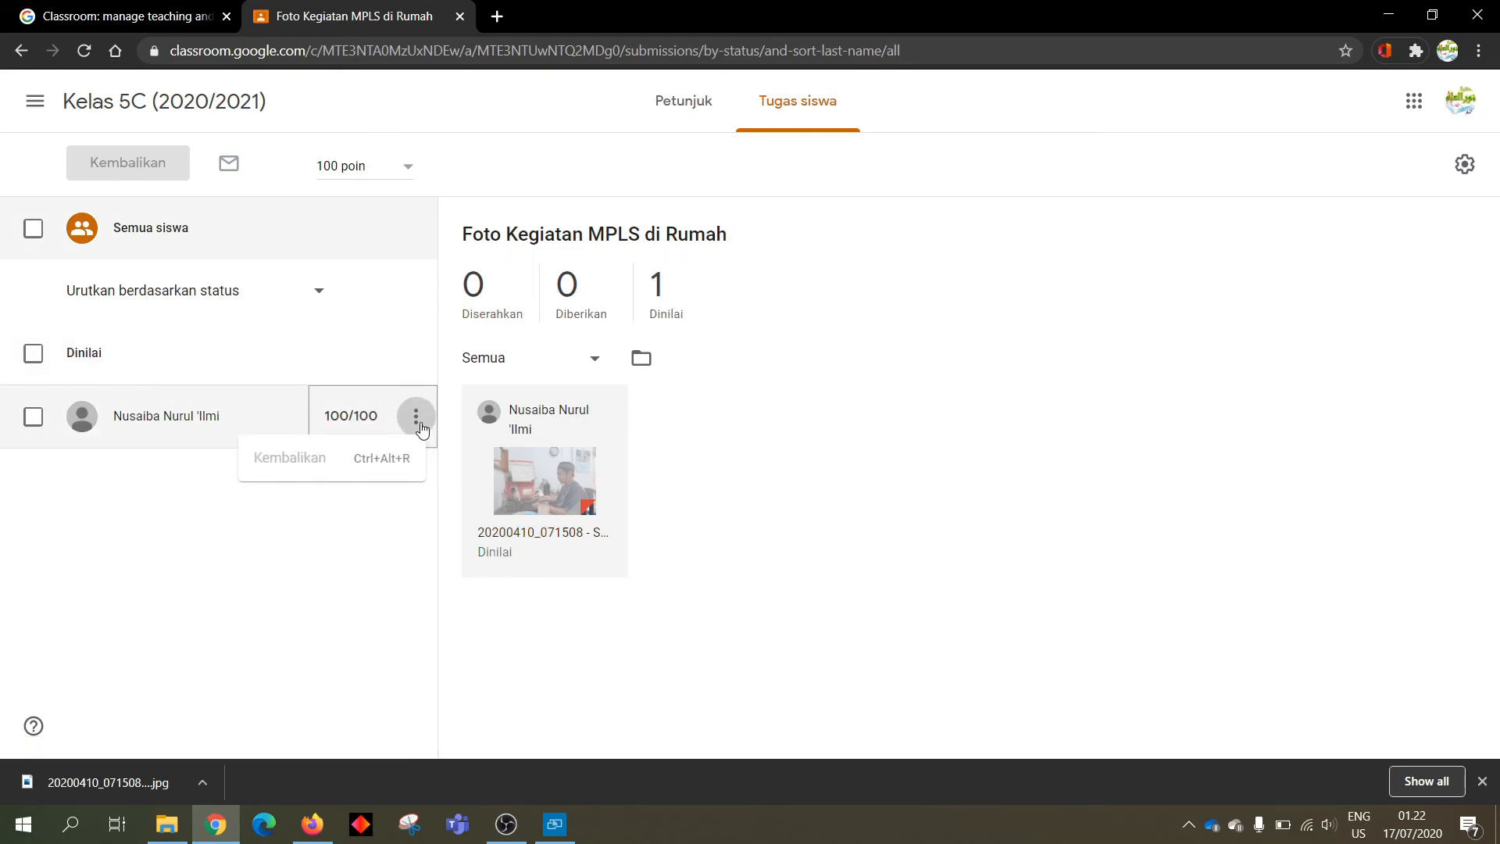
left_click(781, 397)
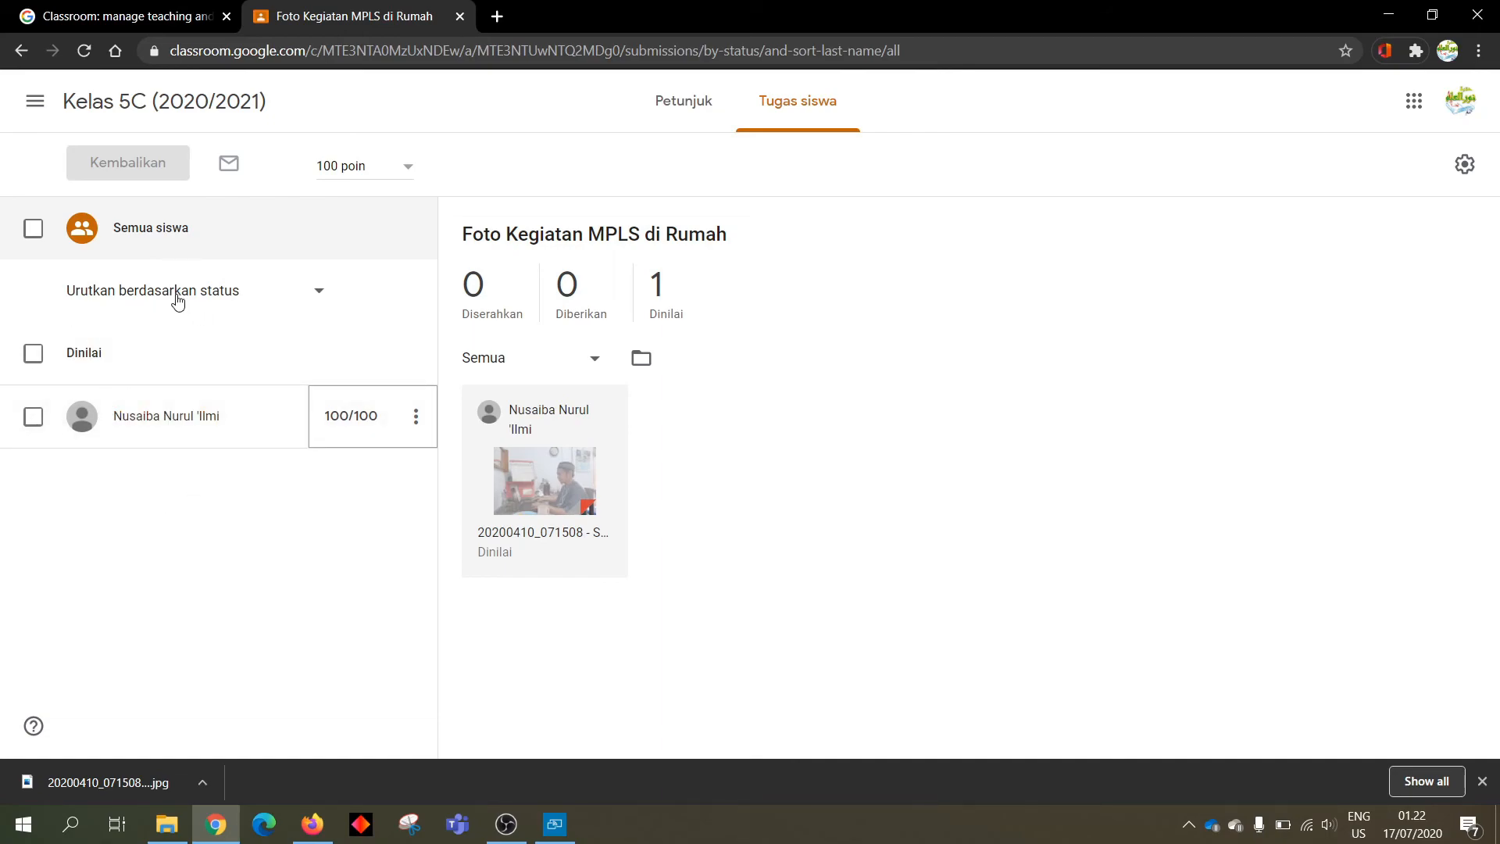
left_click(317, 294)
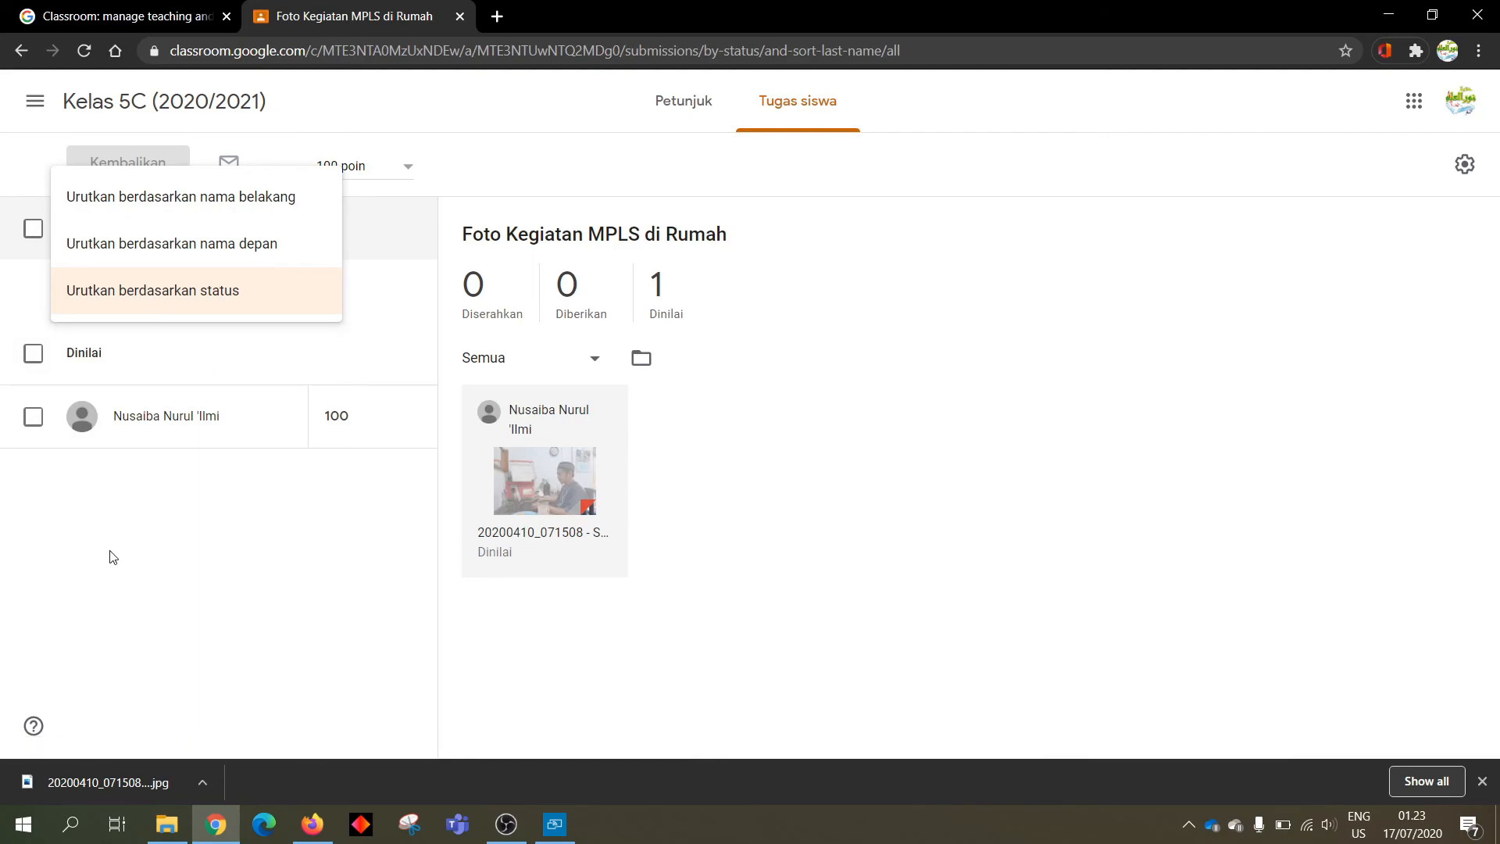
left_click(172, 502)
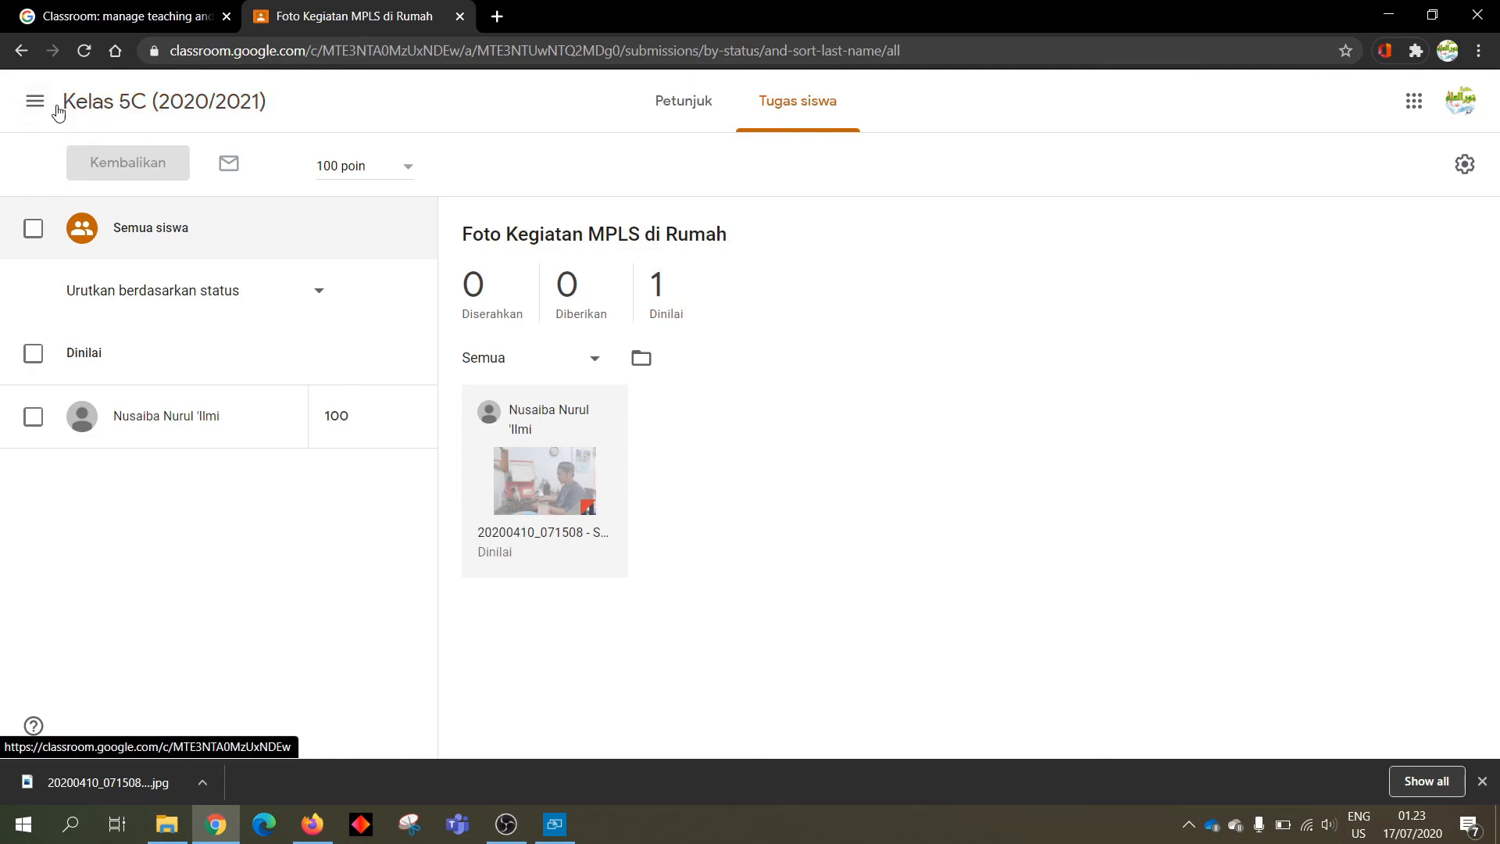
From the Kelas 5C stream, open the Daftar tugas review list through the navigation menu
left_click(100, 106)
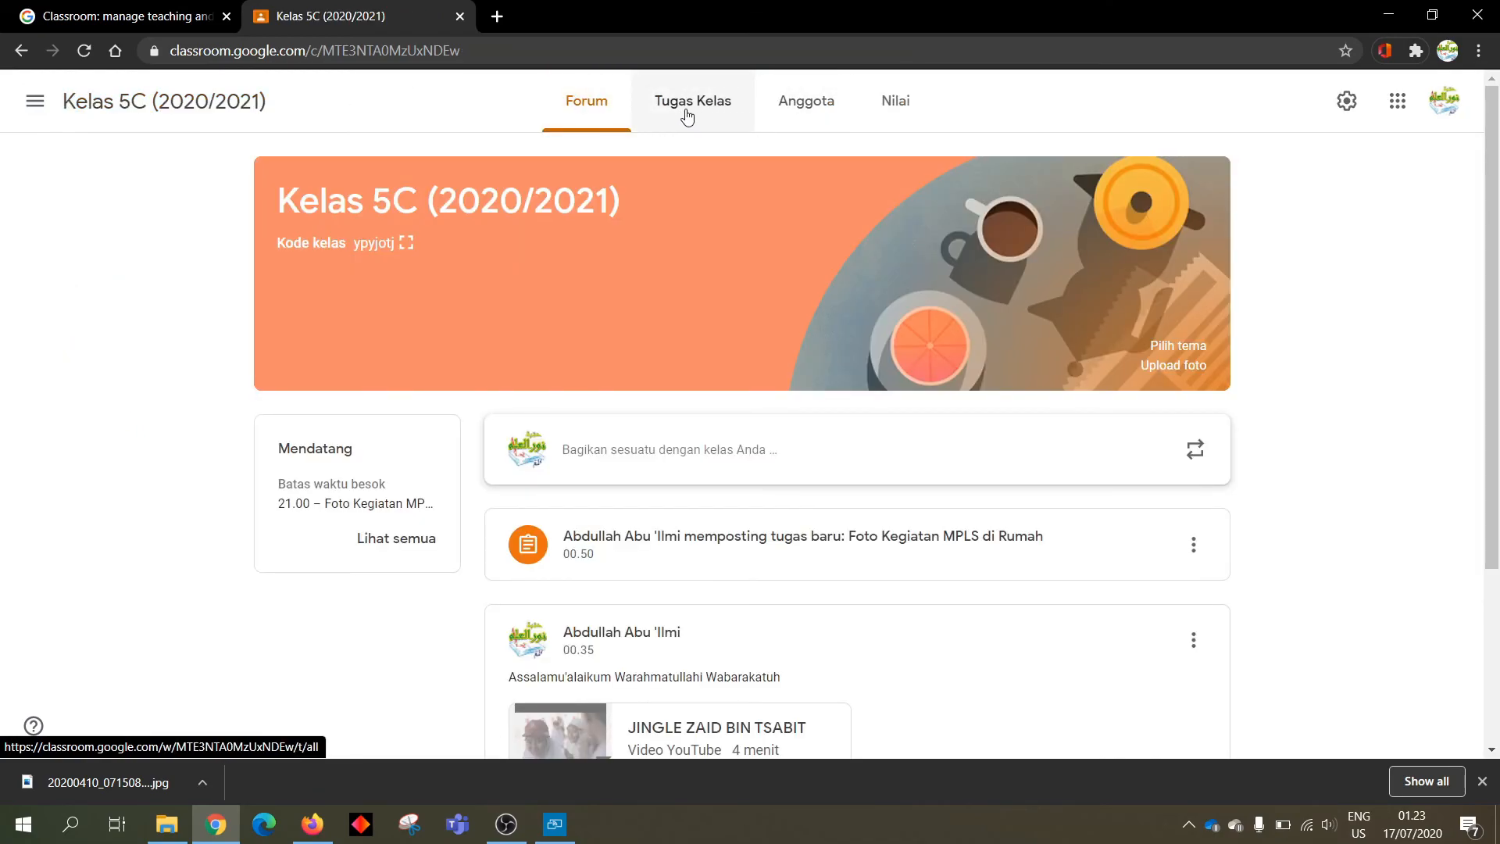
left_click(36, 109)
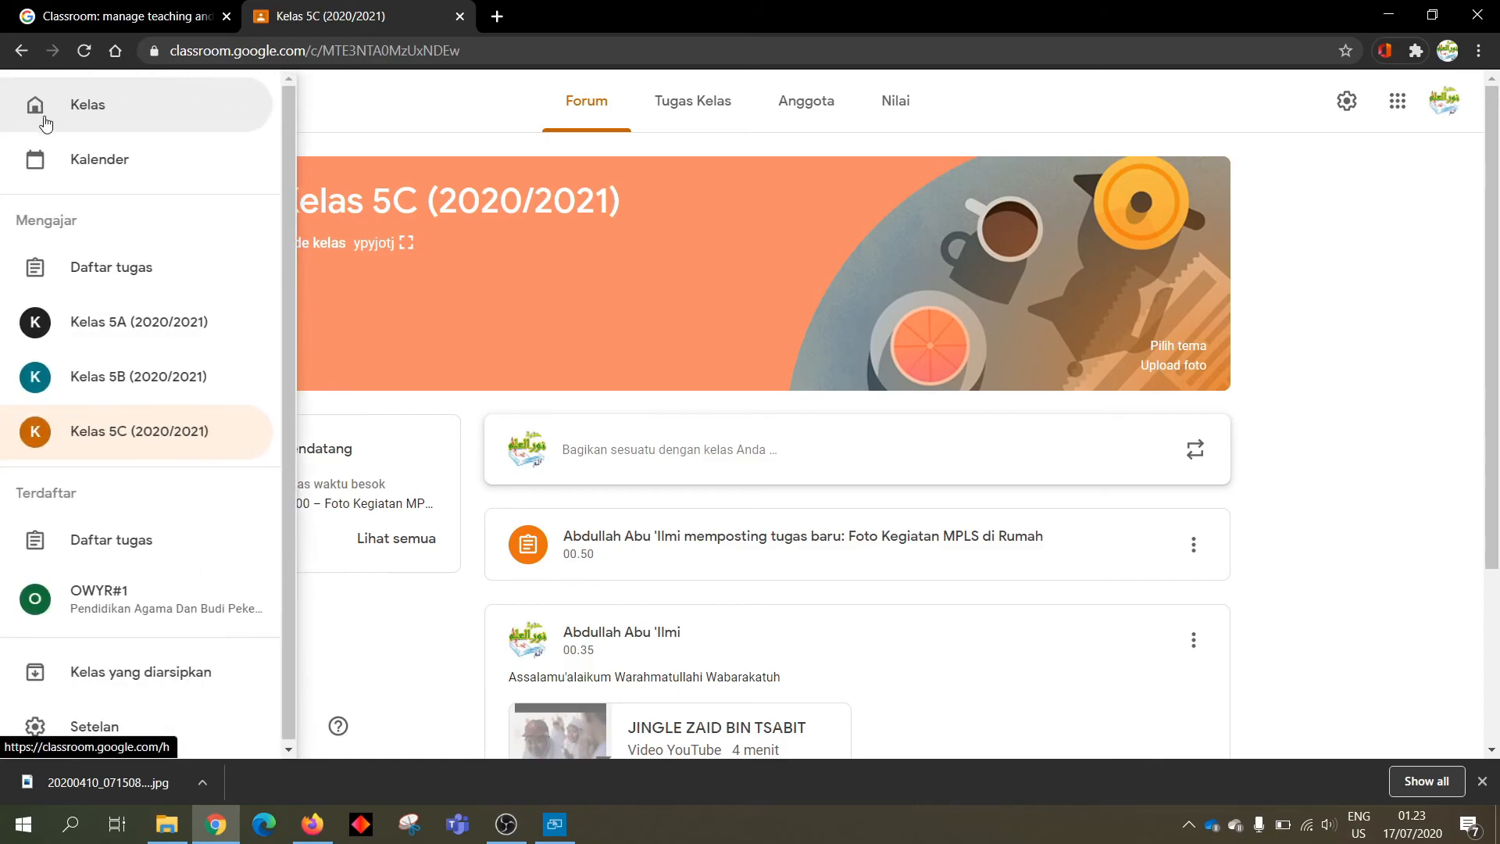
left_click(168, 270)
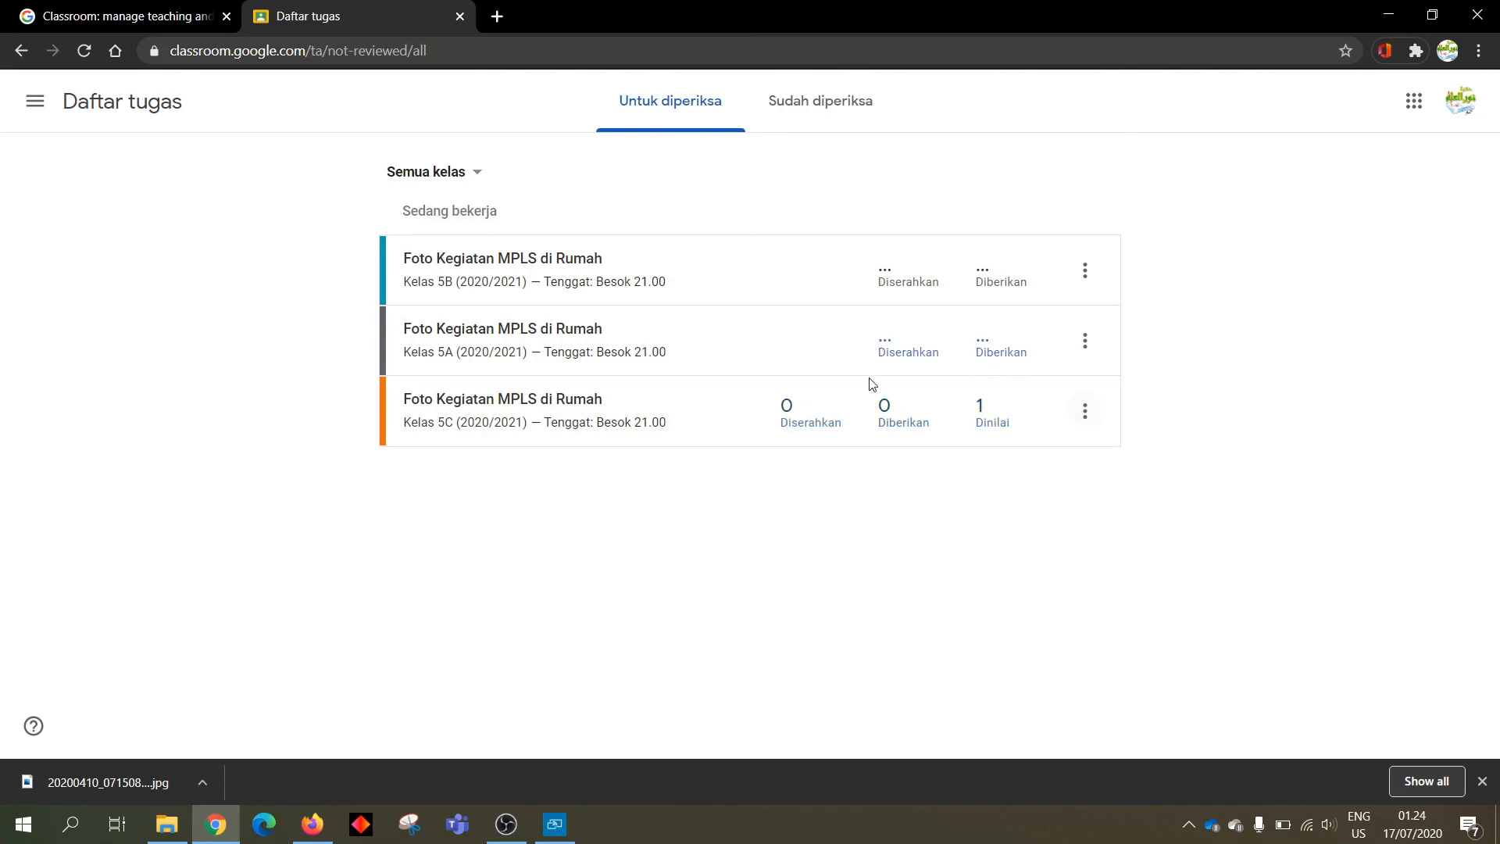
Mark Kelas 5C's 'Foto Kegiatan MPLS di Rumah' as reviewed and view the Sudah diperiksa list
left_click(1085, 414)
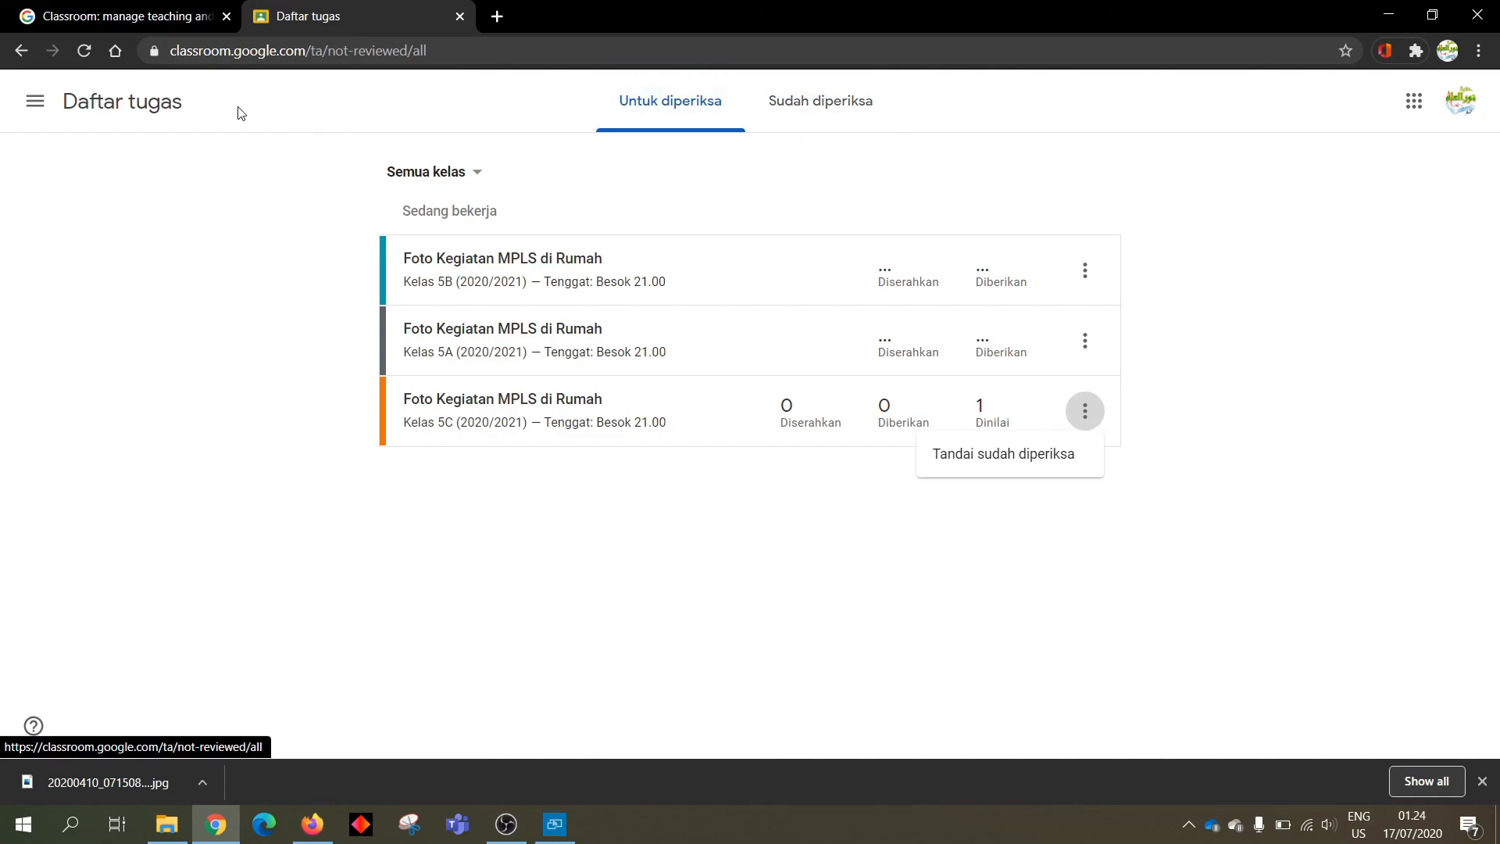
left_click(1056, 468)
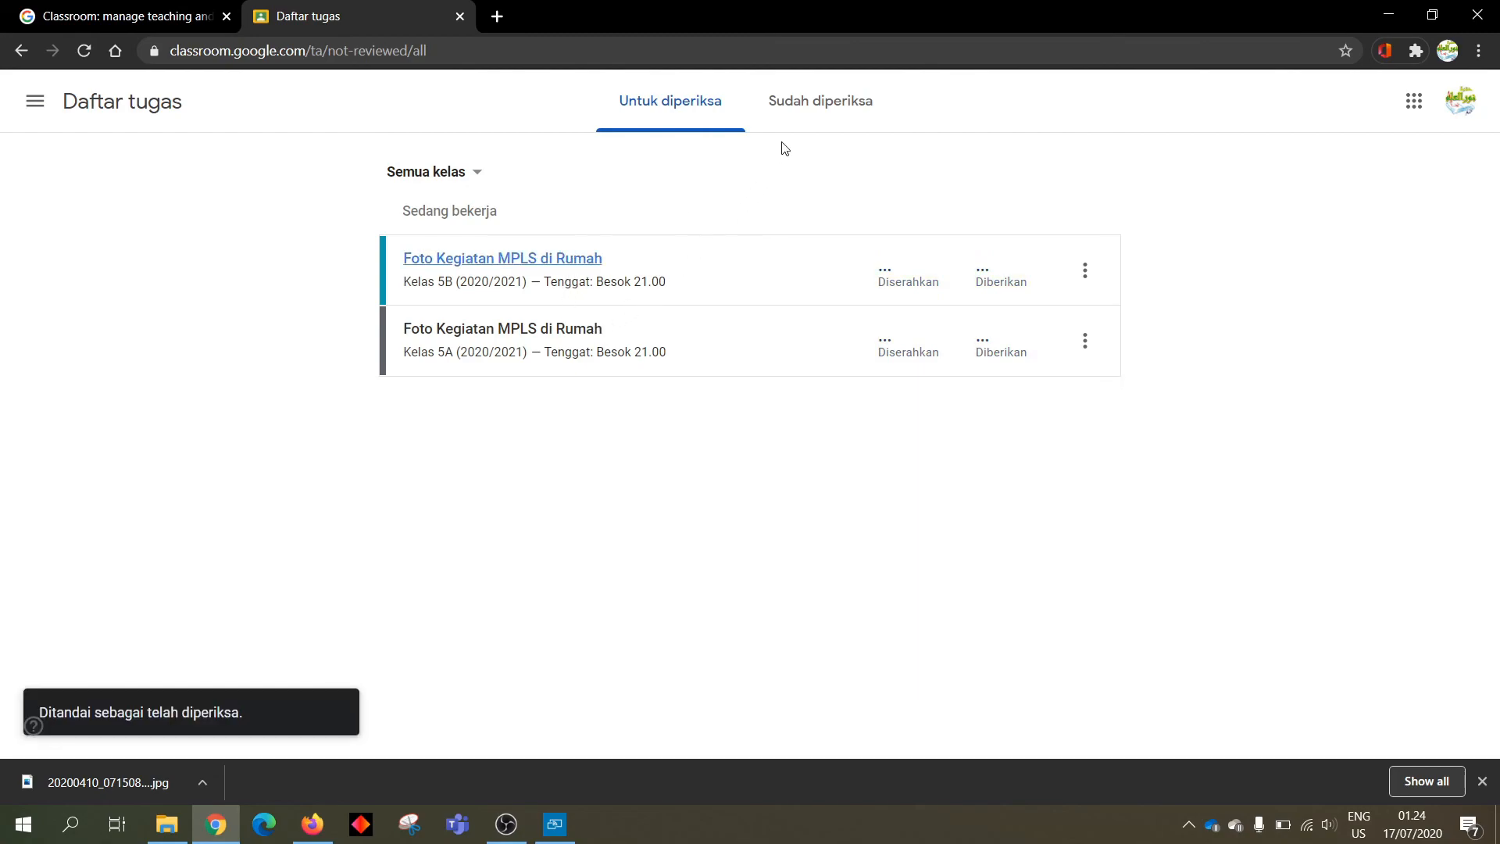
left_click(825, 113)
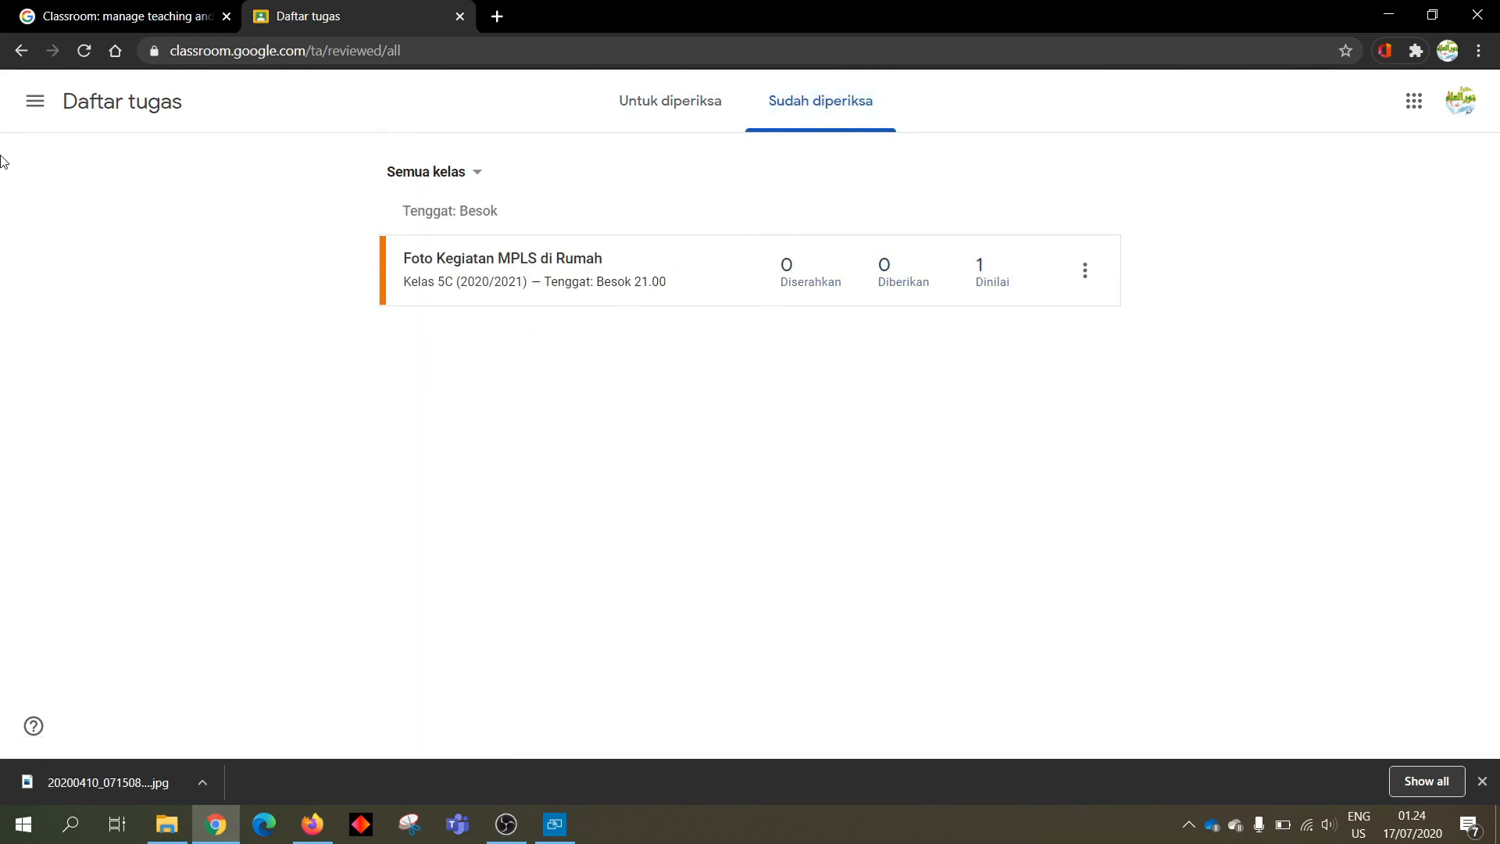
Go to Kelas 5C (2020/2021) from the navigation menu and open its Nilai gradebook
left_click(47, 109)
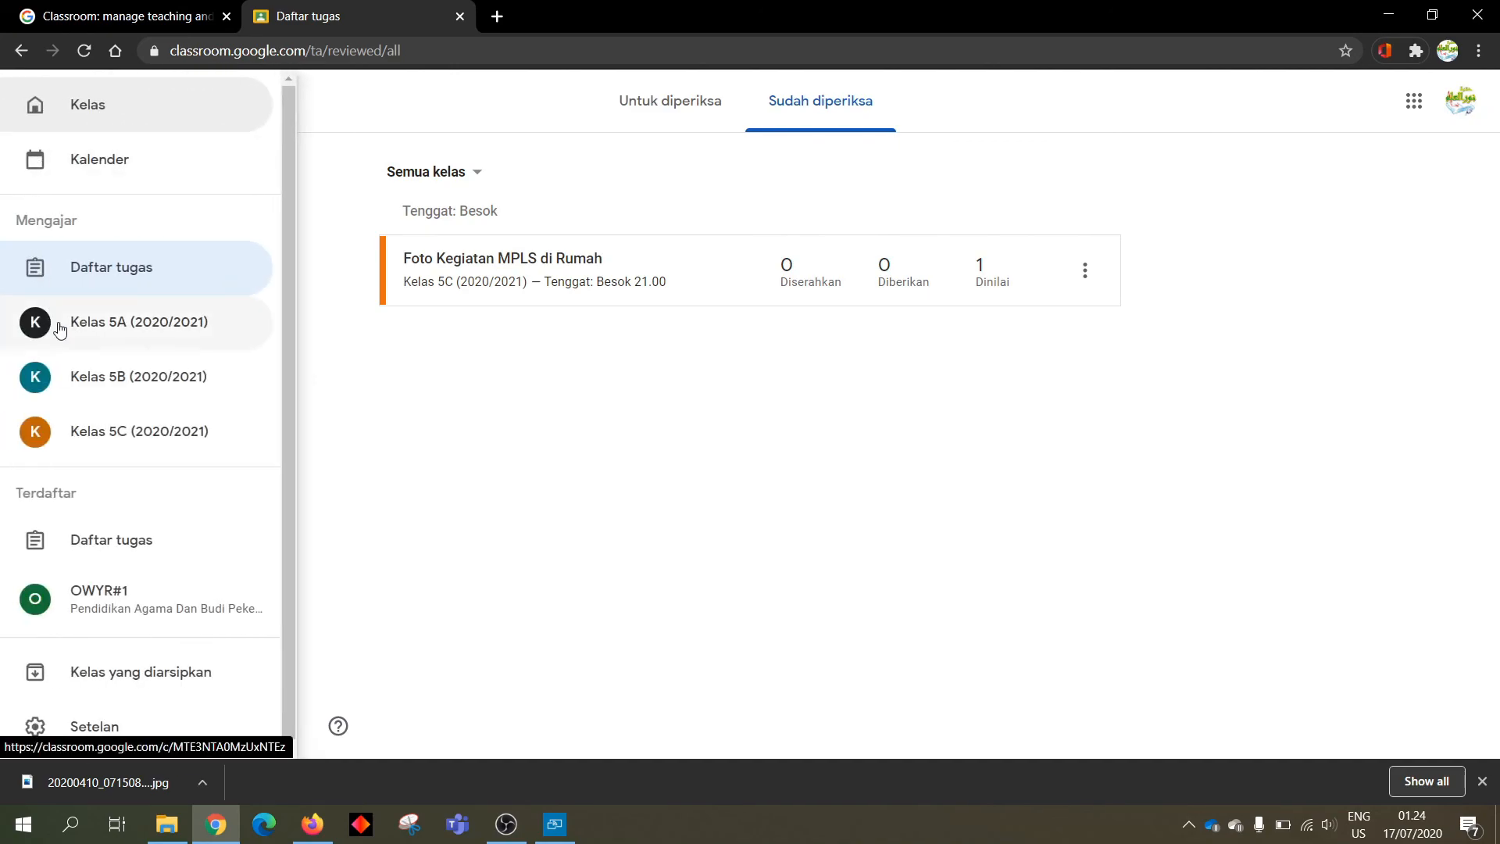
left_click(125, 437)
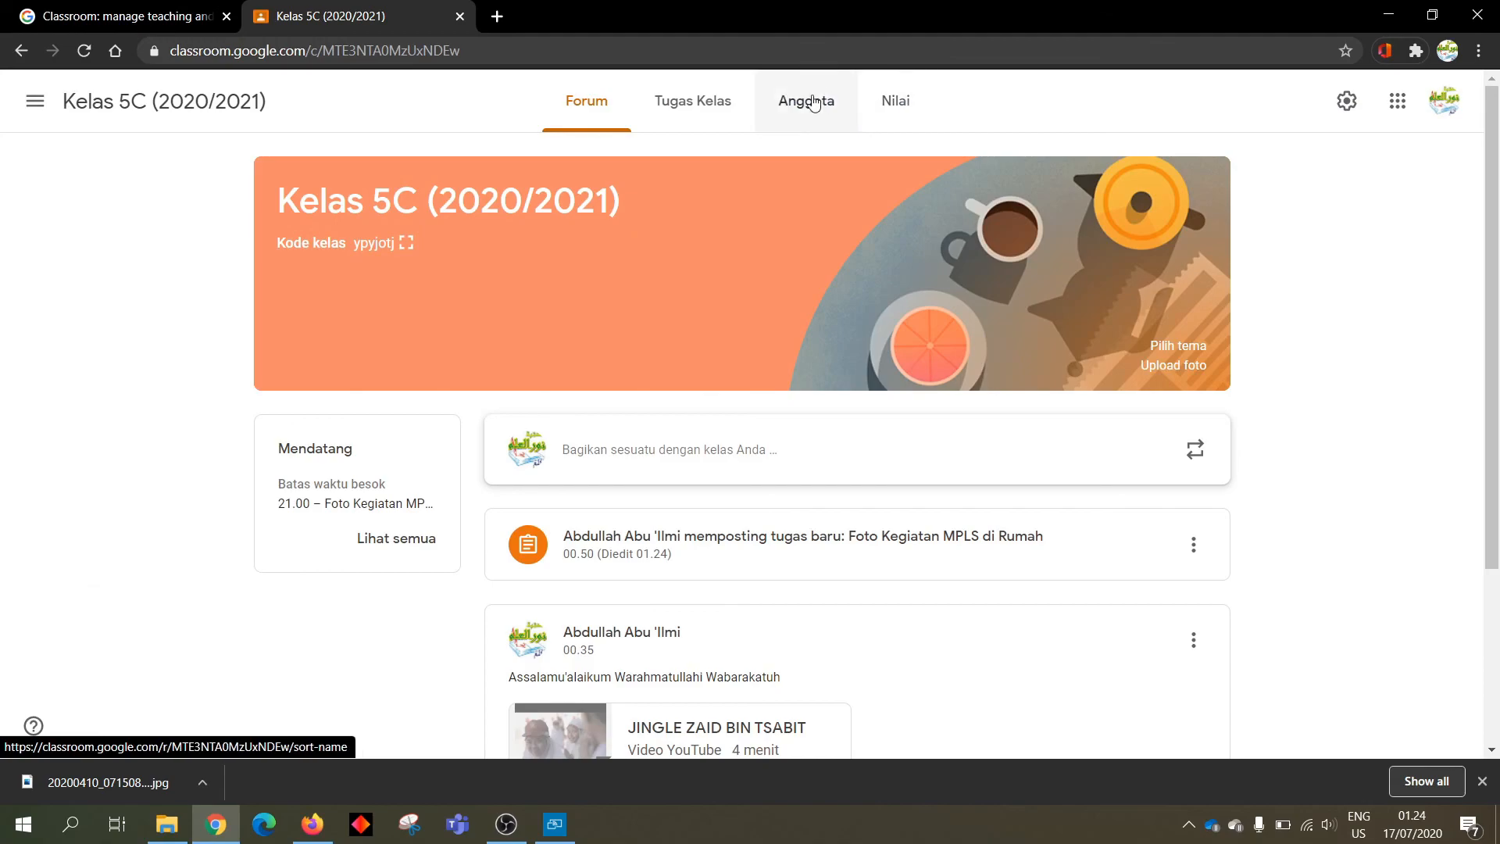
left_click(909, 108)
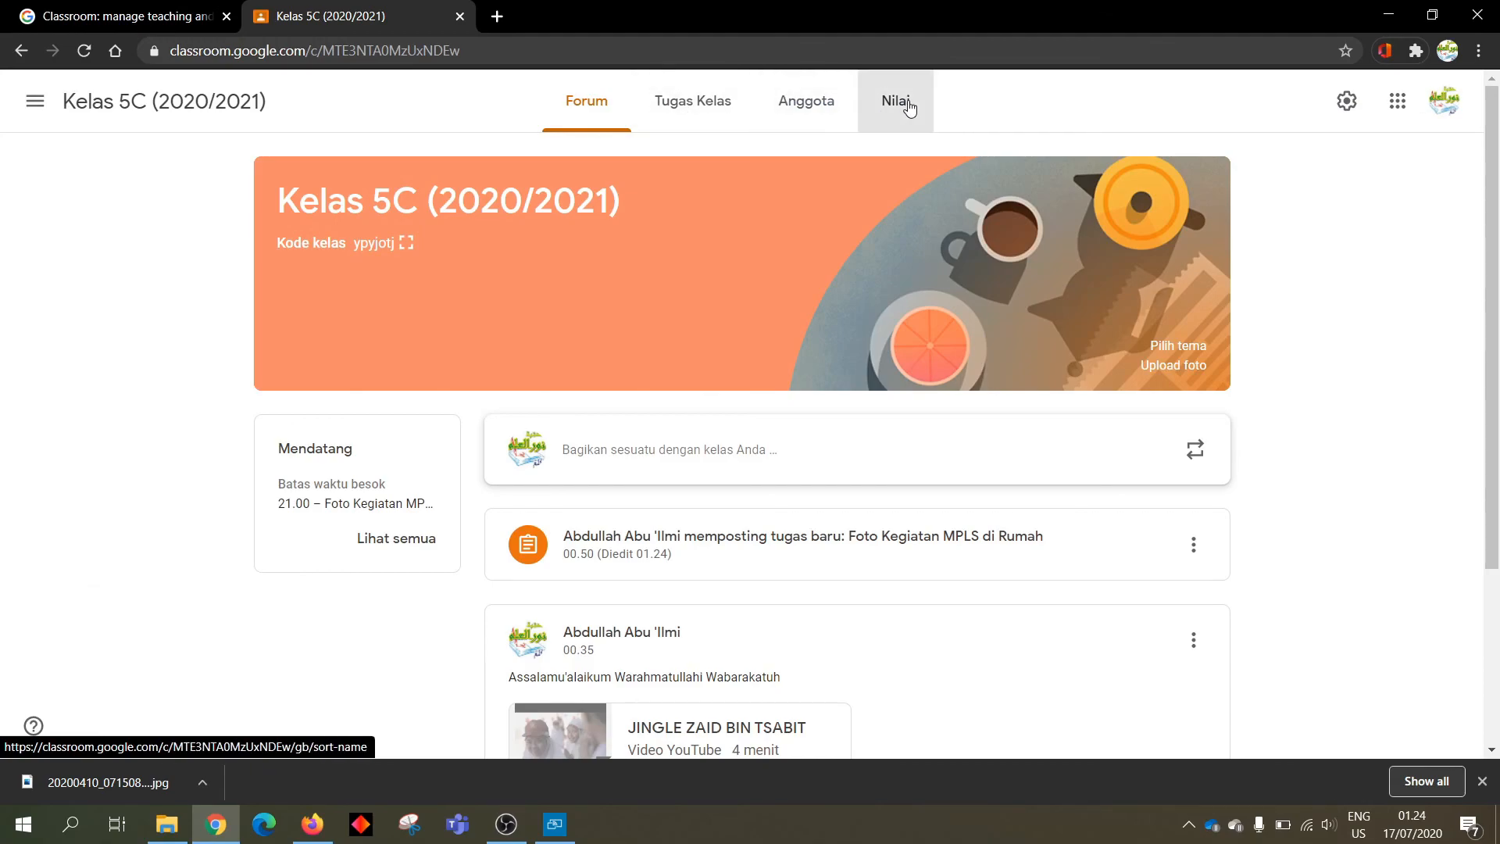